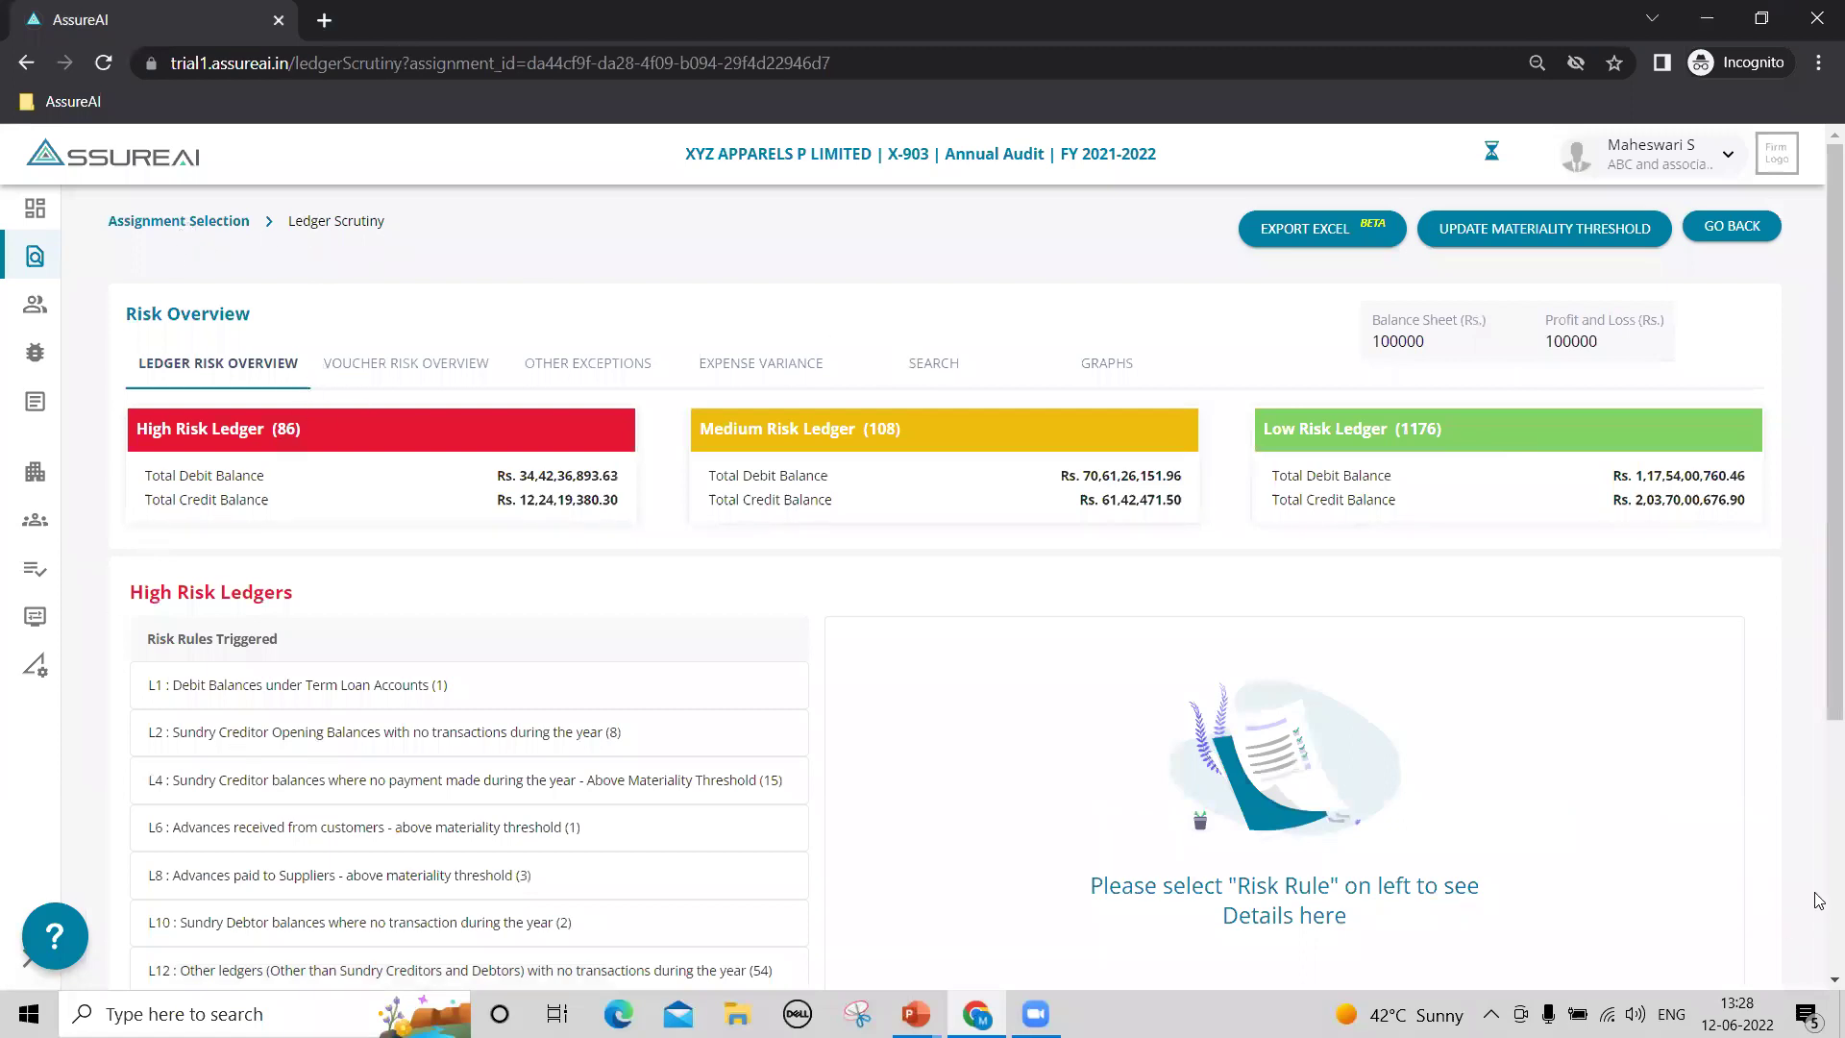
Review the balance, voucher and expense variance limits in the Materiality Threshold settings, and close them without changes.
left_click(1507, 235)
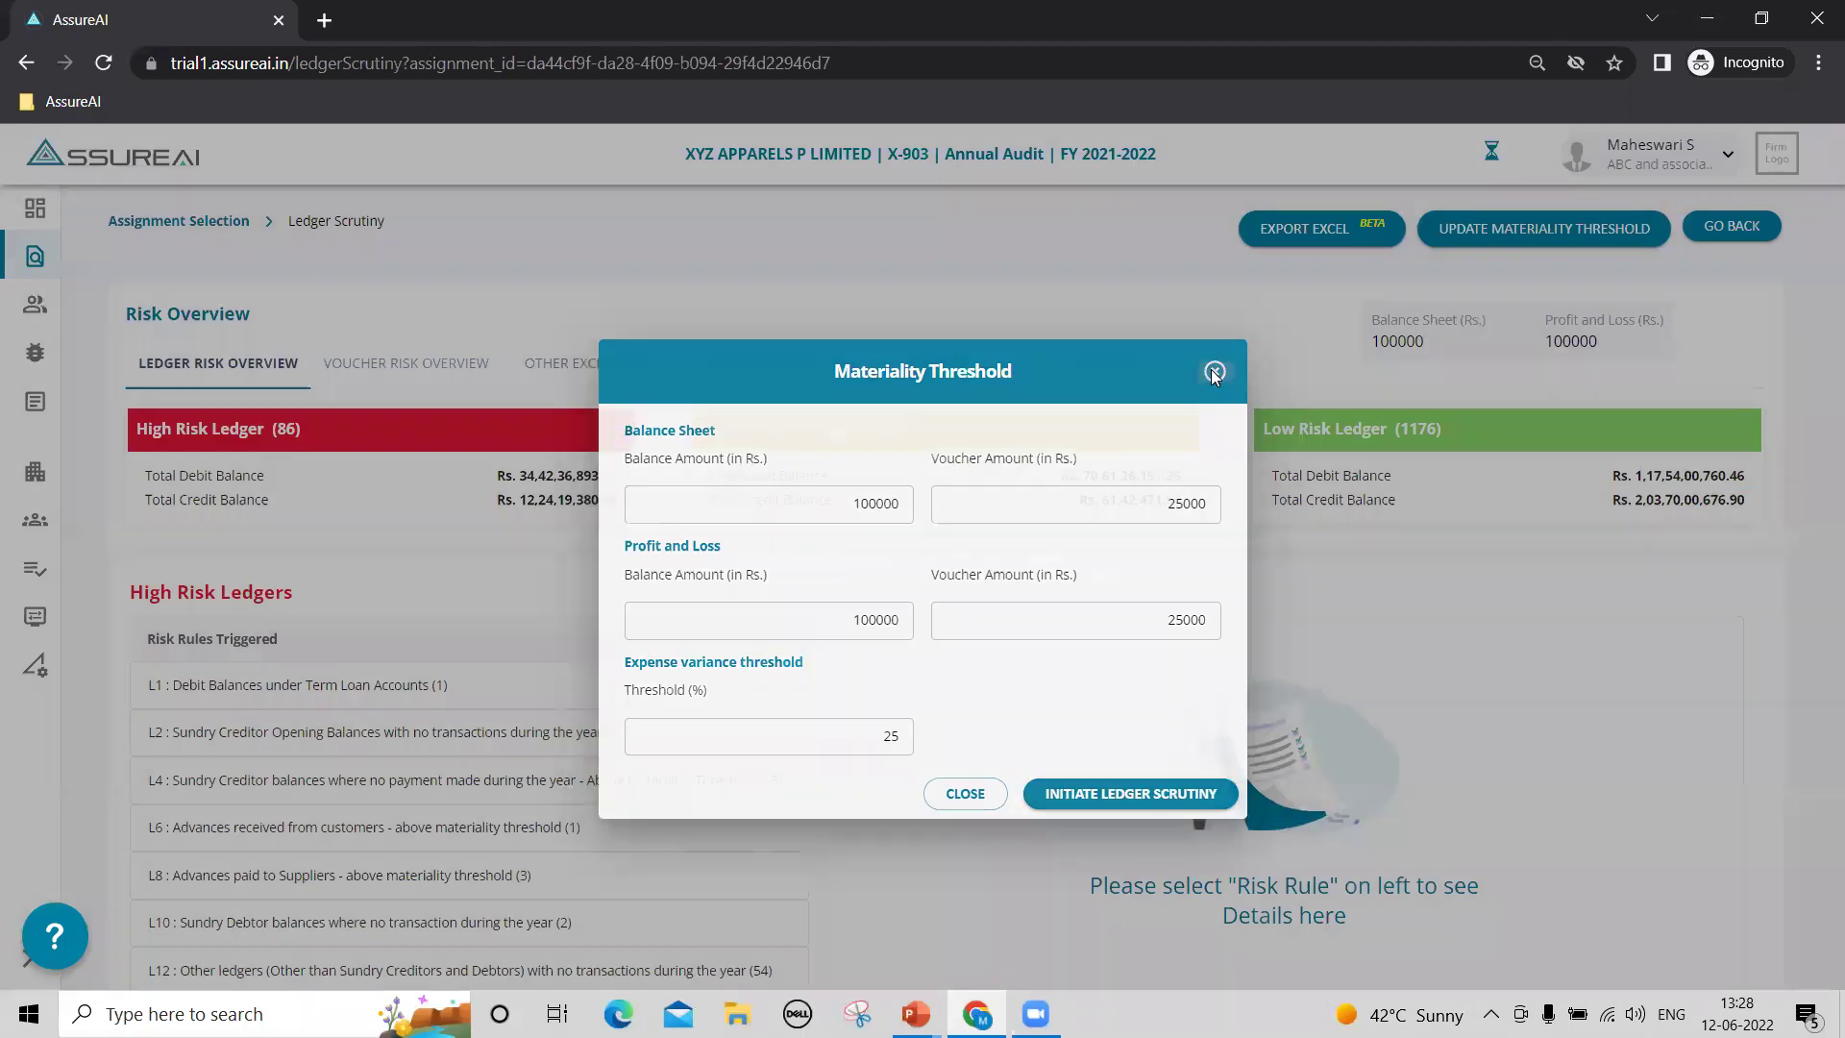
left_click(1214, 372)
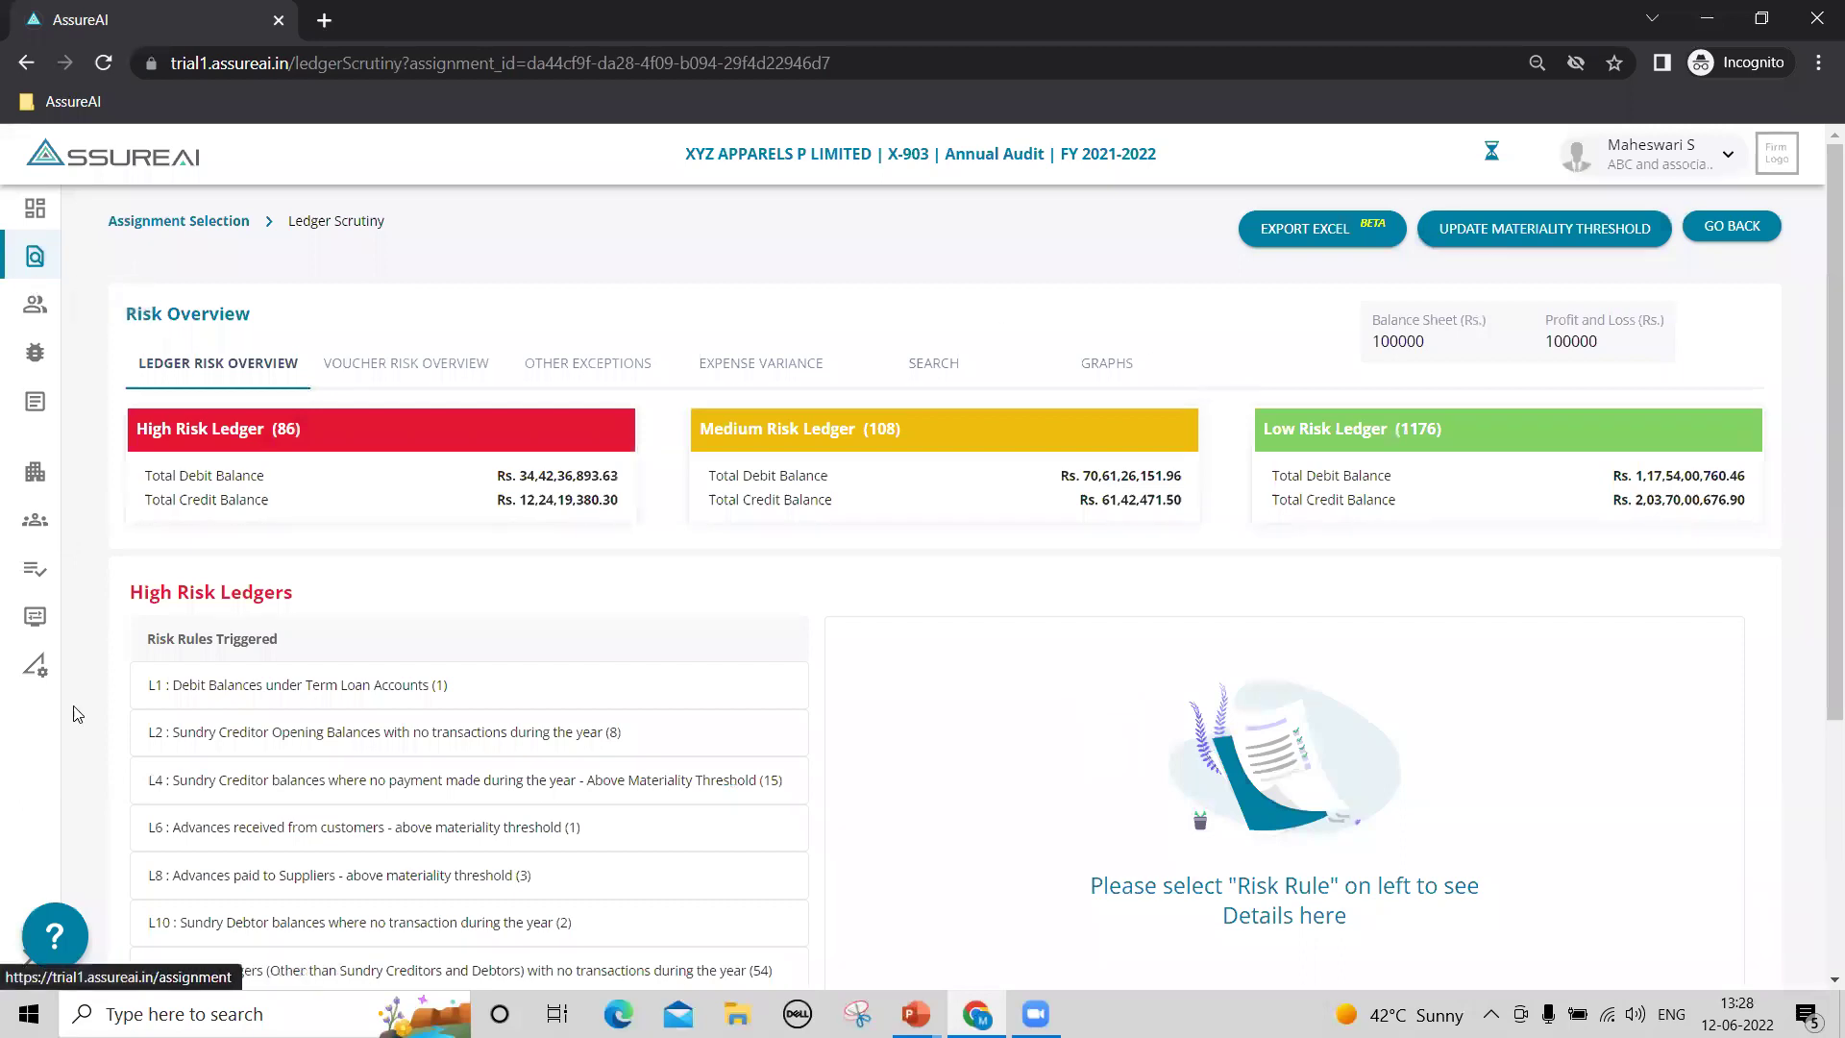
scroll(672, 519, "down", 1)
scroll(297, 477, "up", 1)
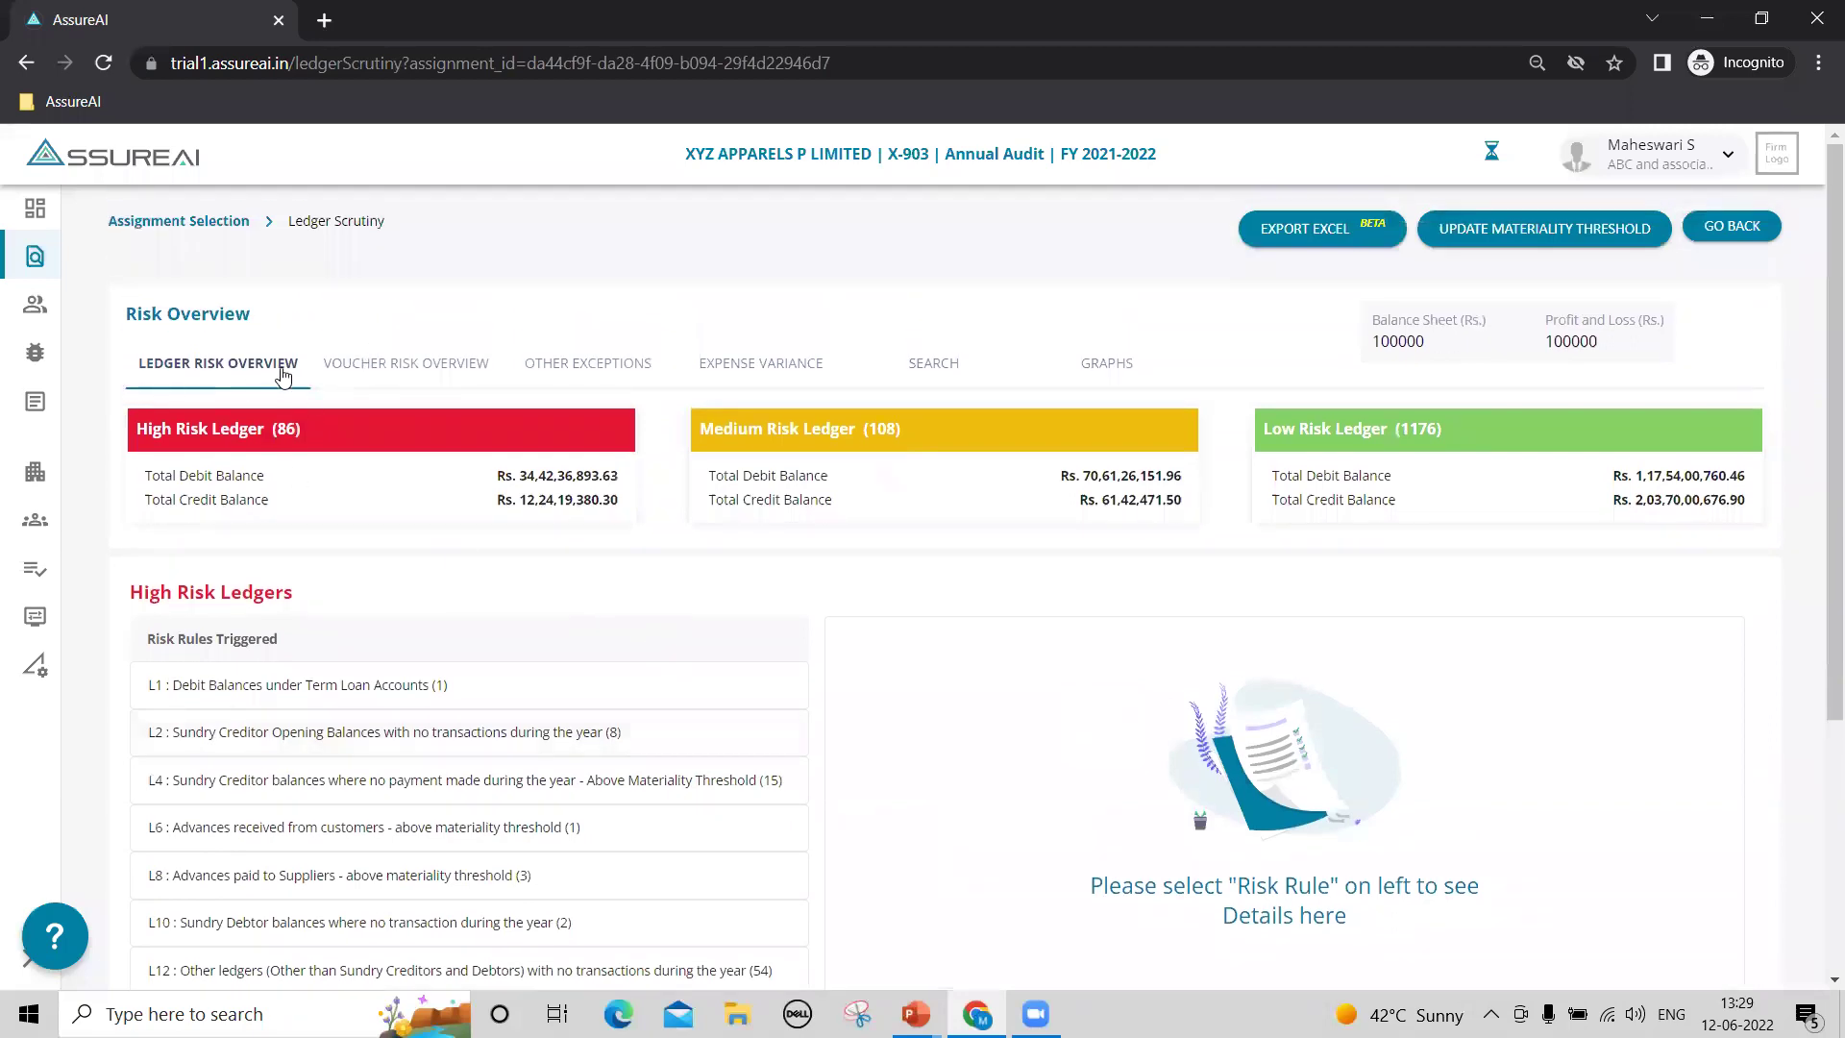
Look through the Voucher Risk Overview, Other Exceptions and Expense Variance views, and return to the Ledger Risk Overview.
left_click(377, 370)
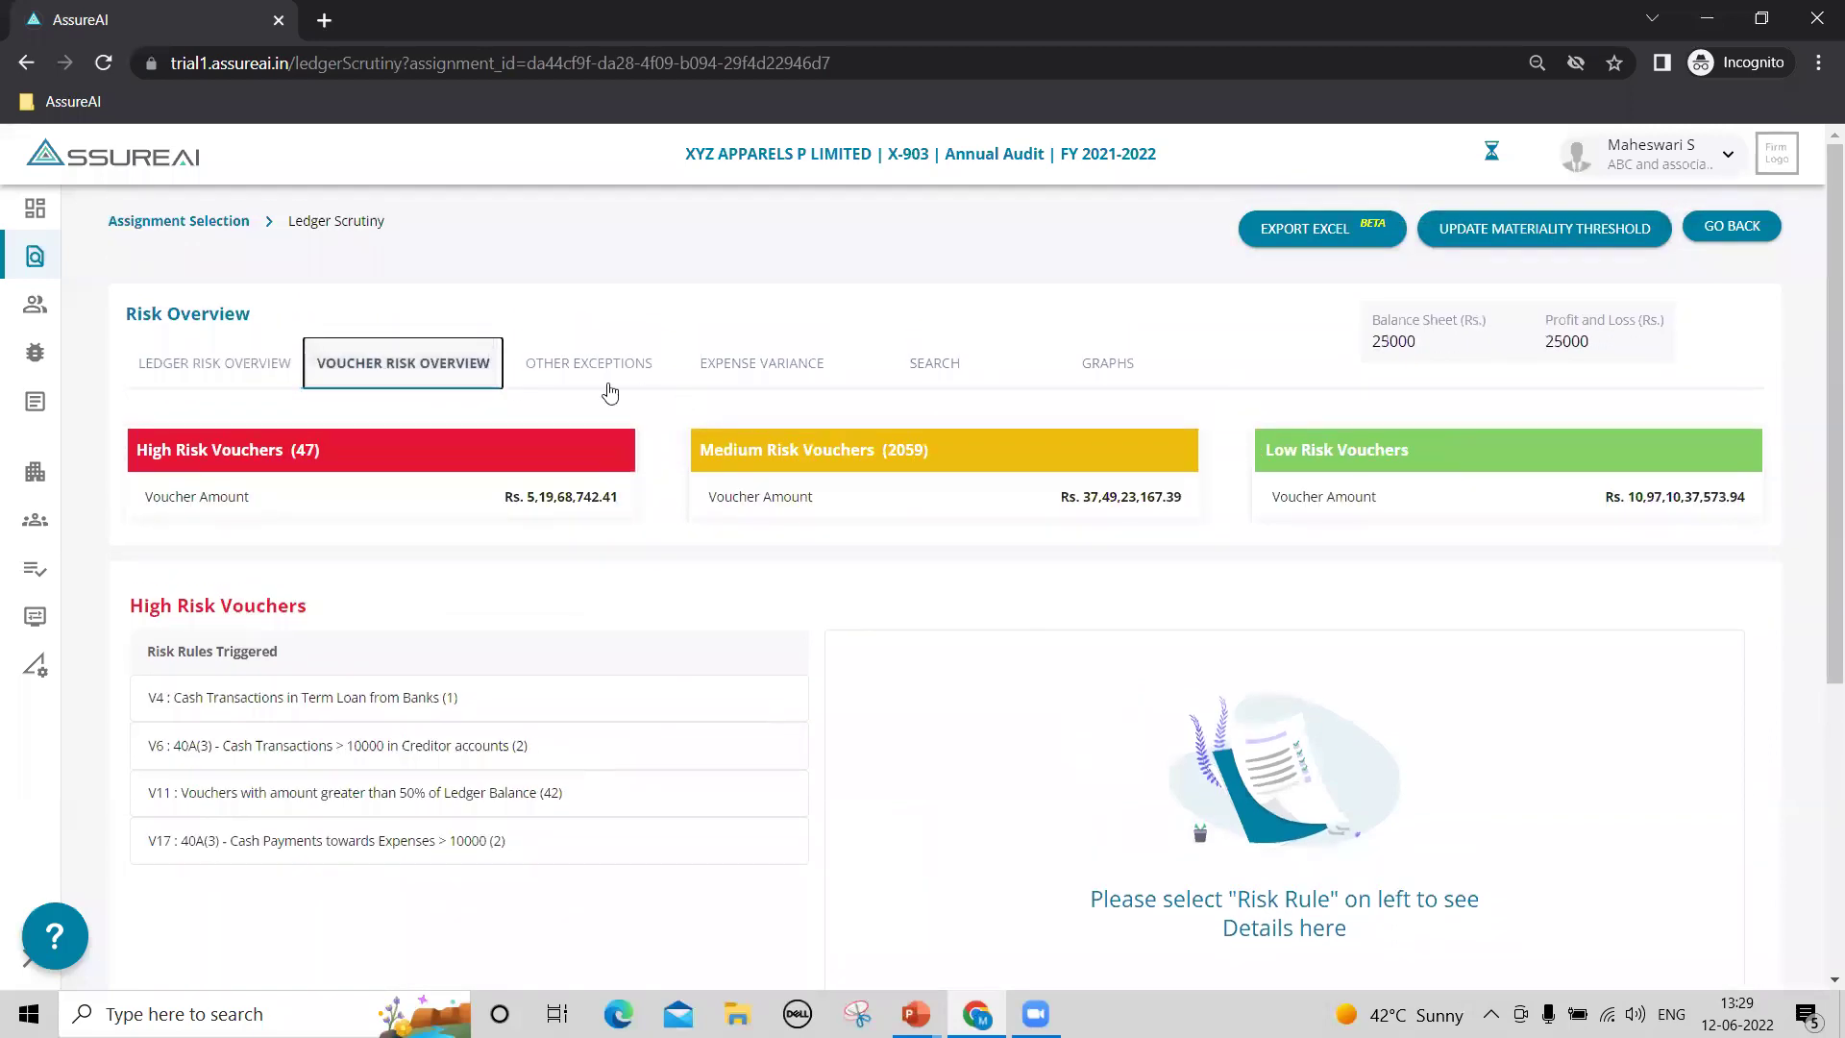
left_click(588, 375)
left_click(802, 378)
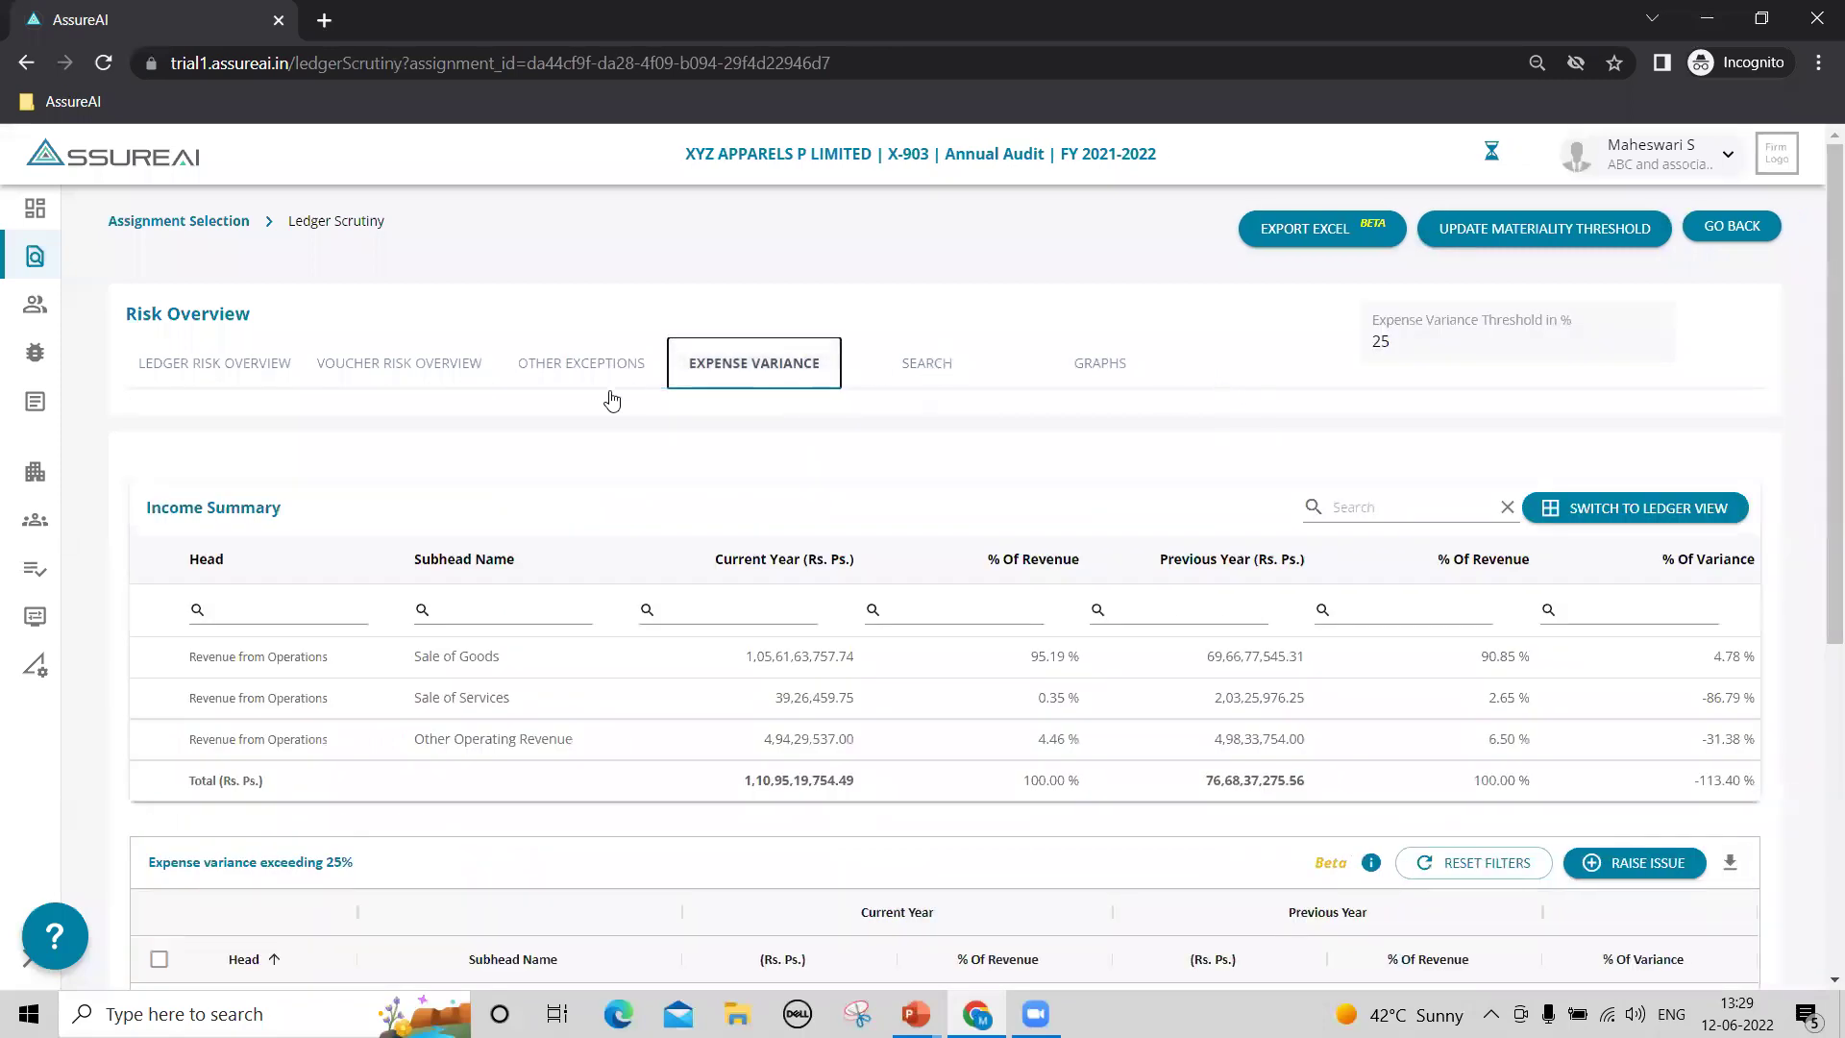
left_click(229, 374)
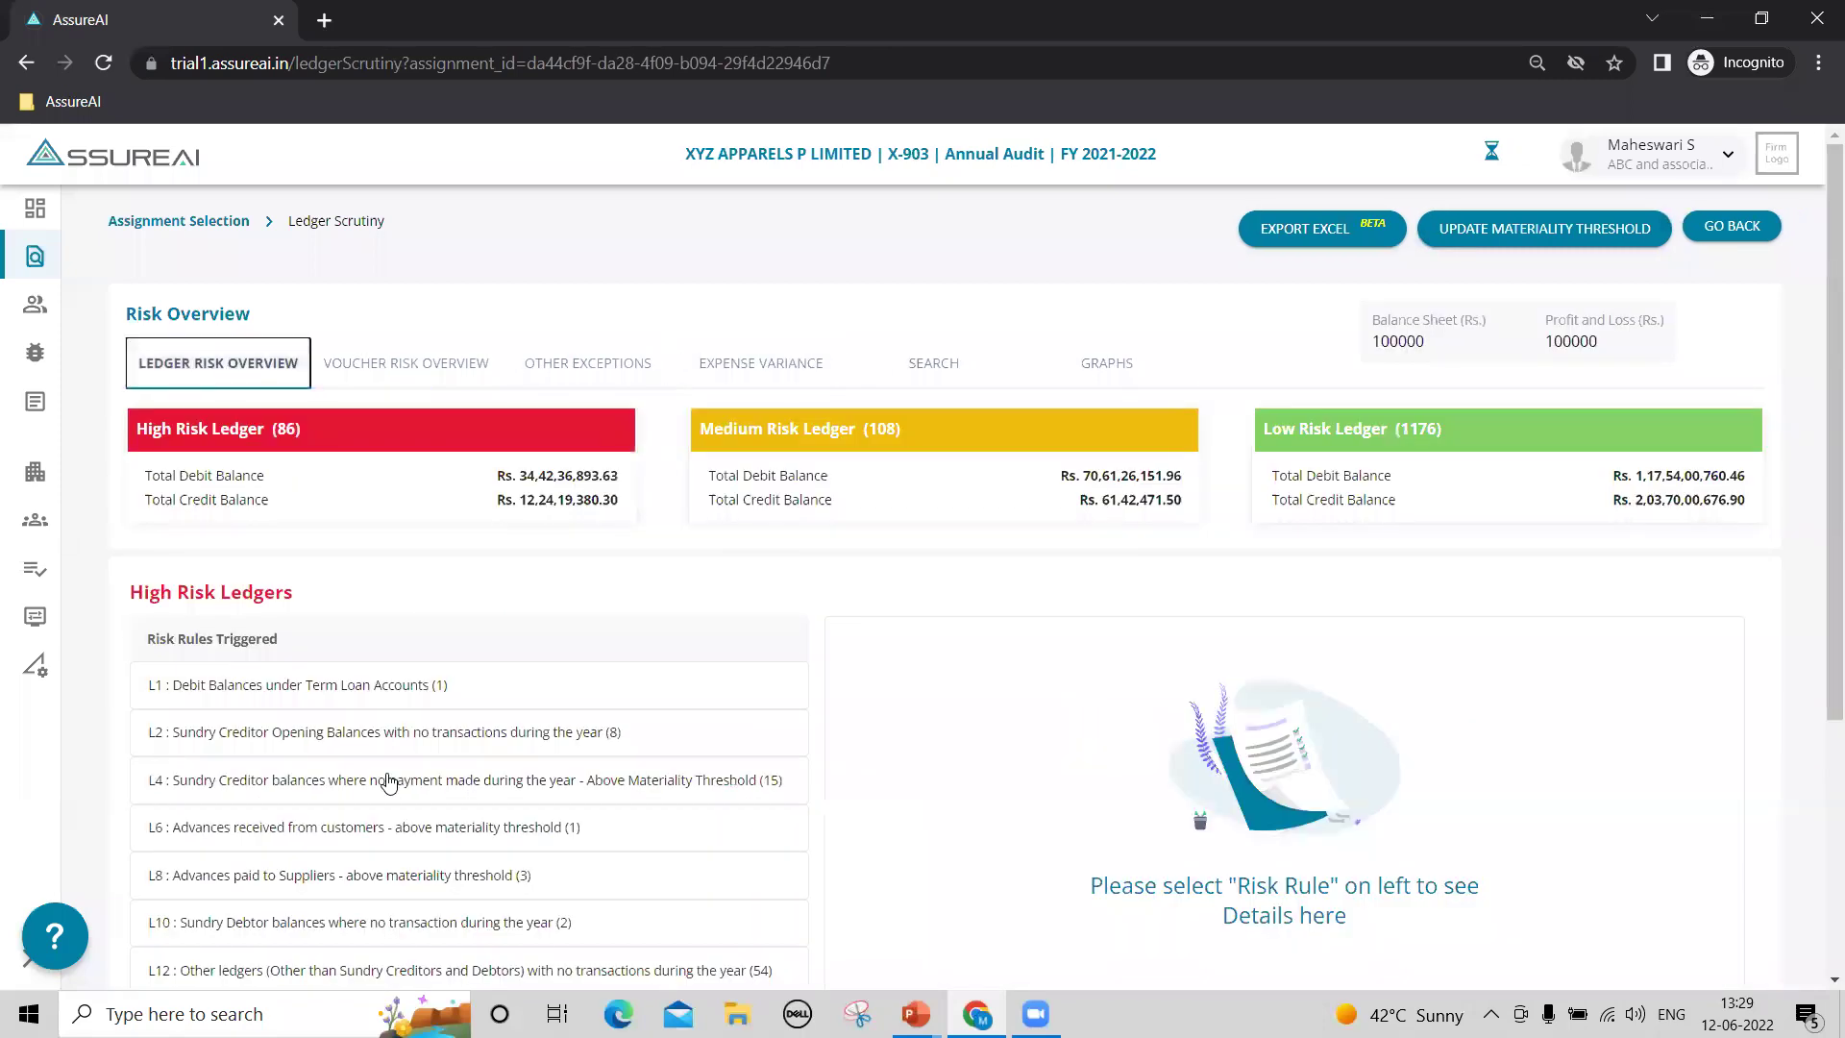
Examine the triggered and non-triggered risk rules listed for the High Risk Ledgers.
scroll(400, 766, "down", 3)
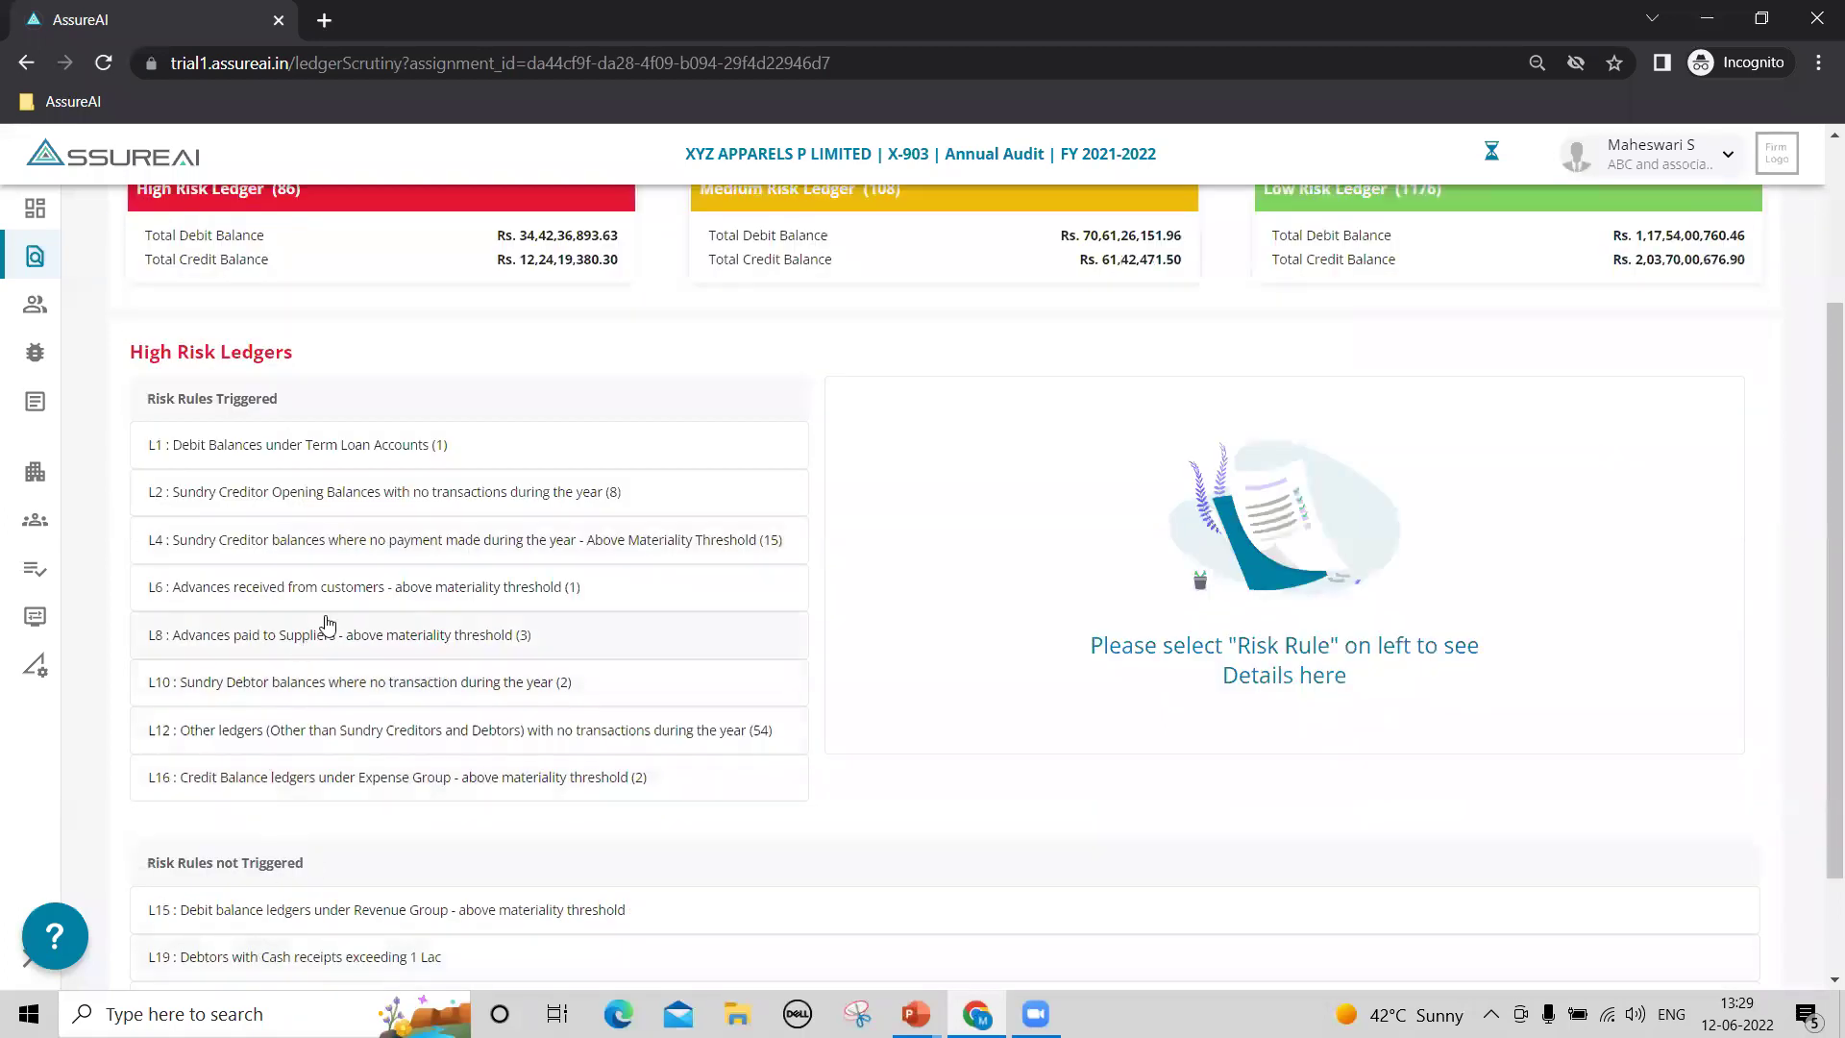
scroll(325, 626, "up", 3)
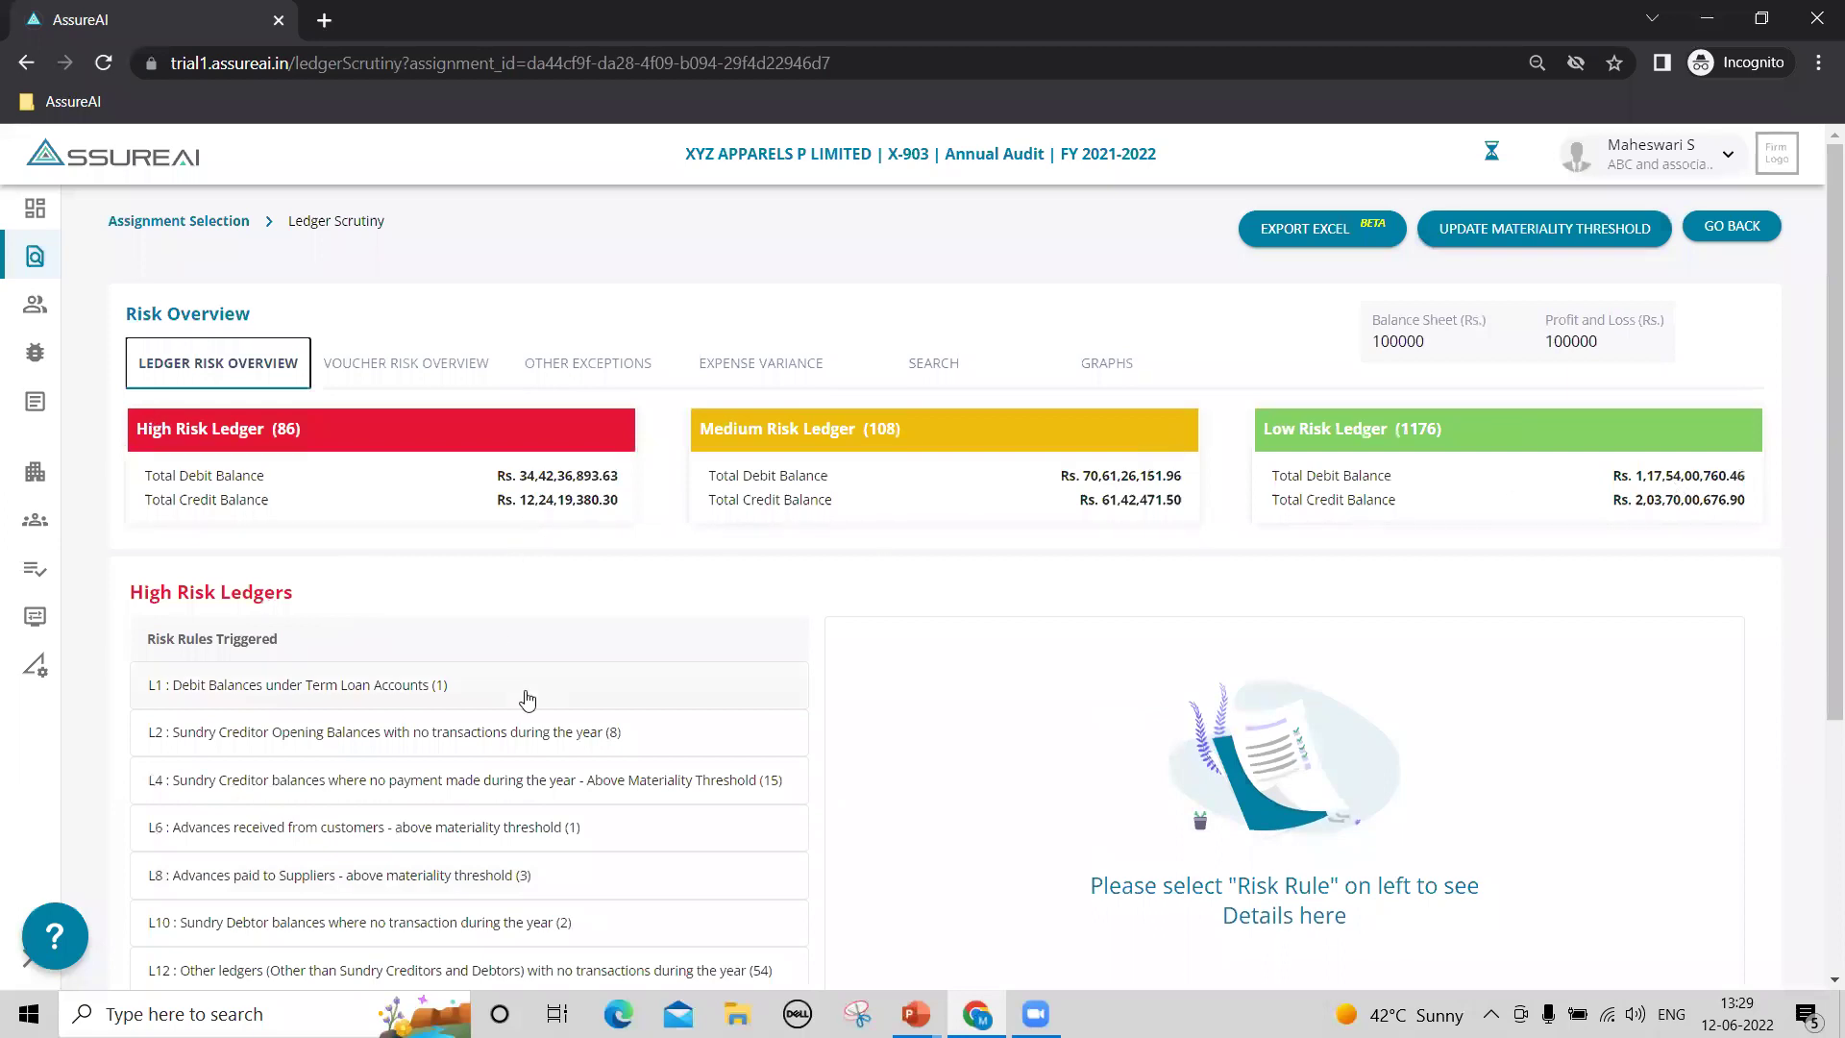
scroll(543, 687, "down", 1)
scroll(543, 687, "down", 1)
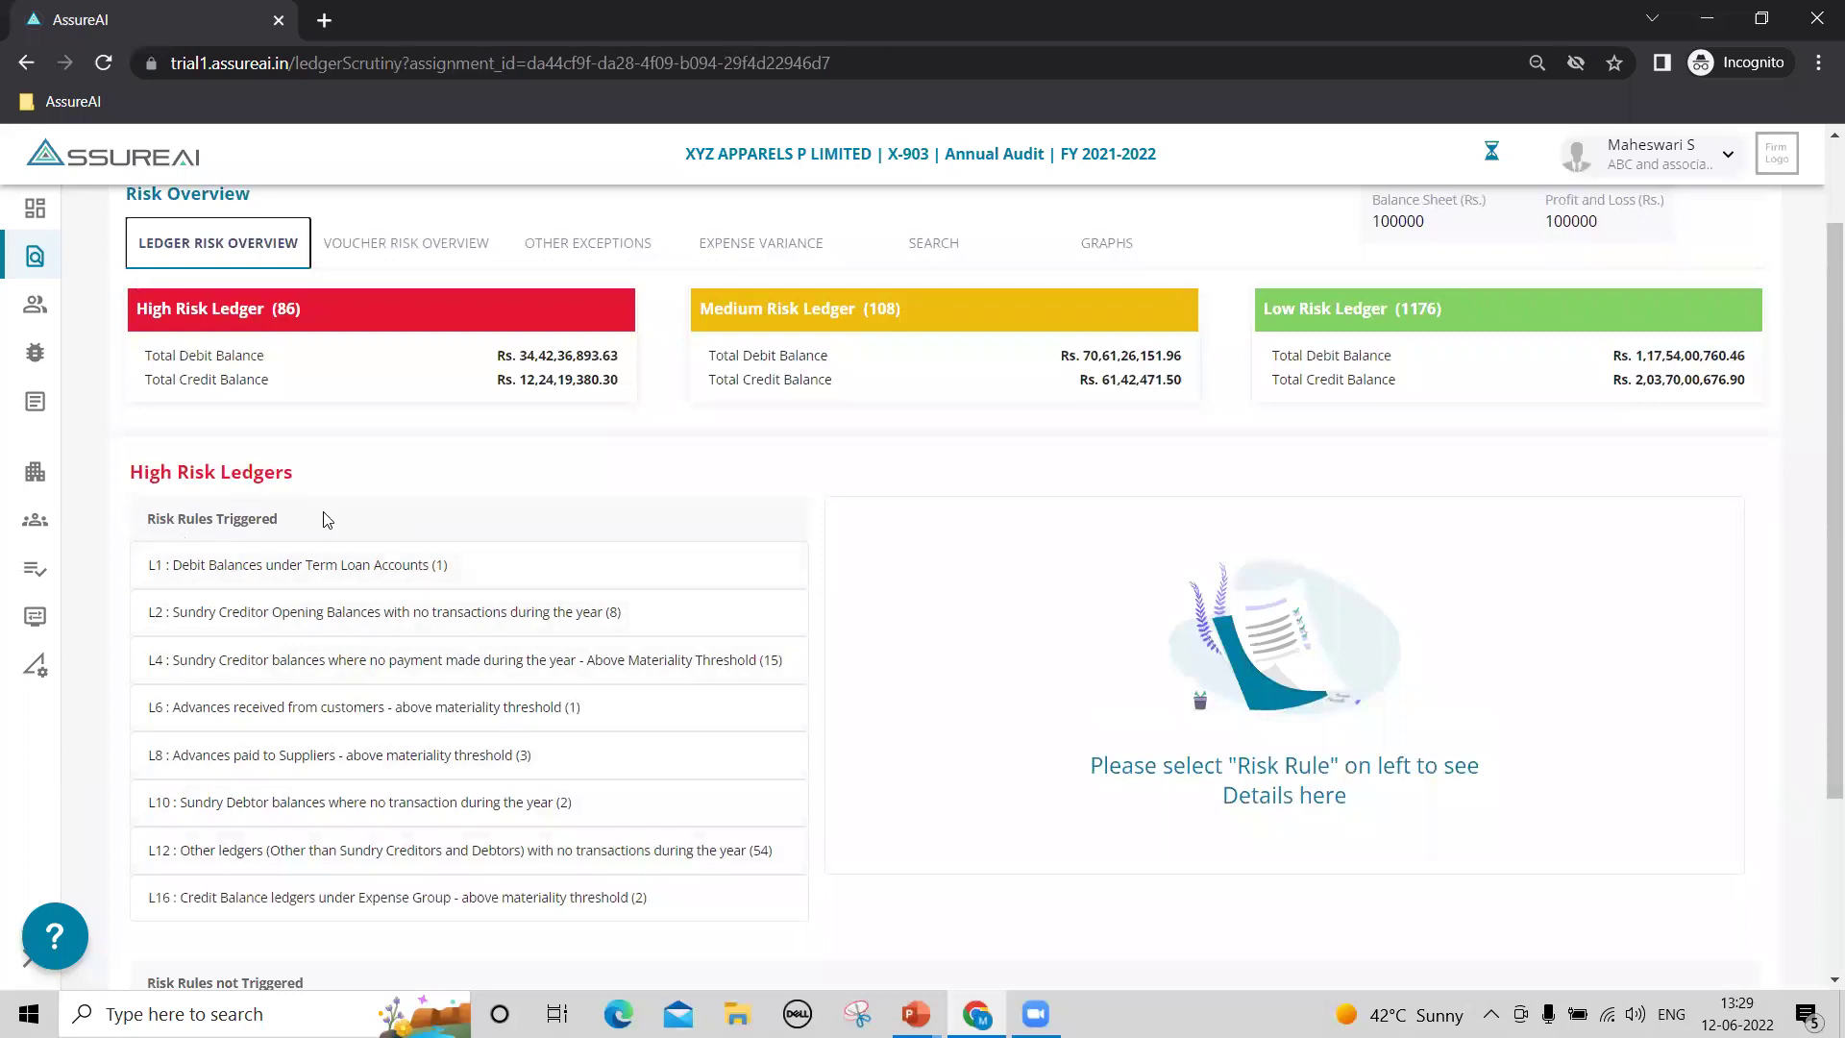
scroll(327, 520, "down", 2)
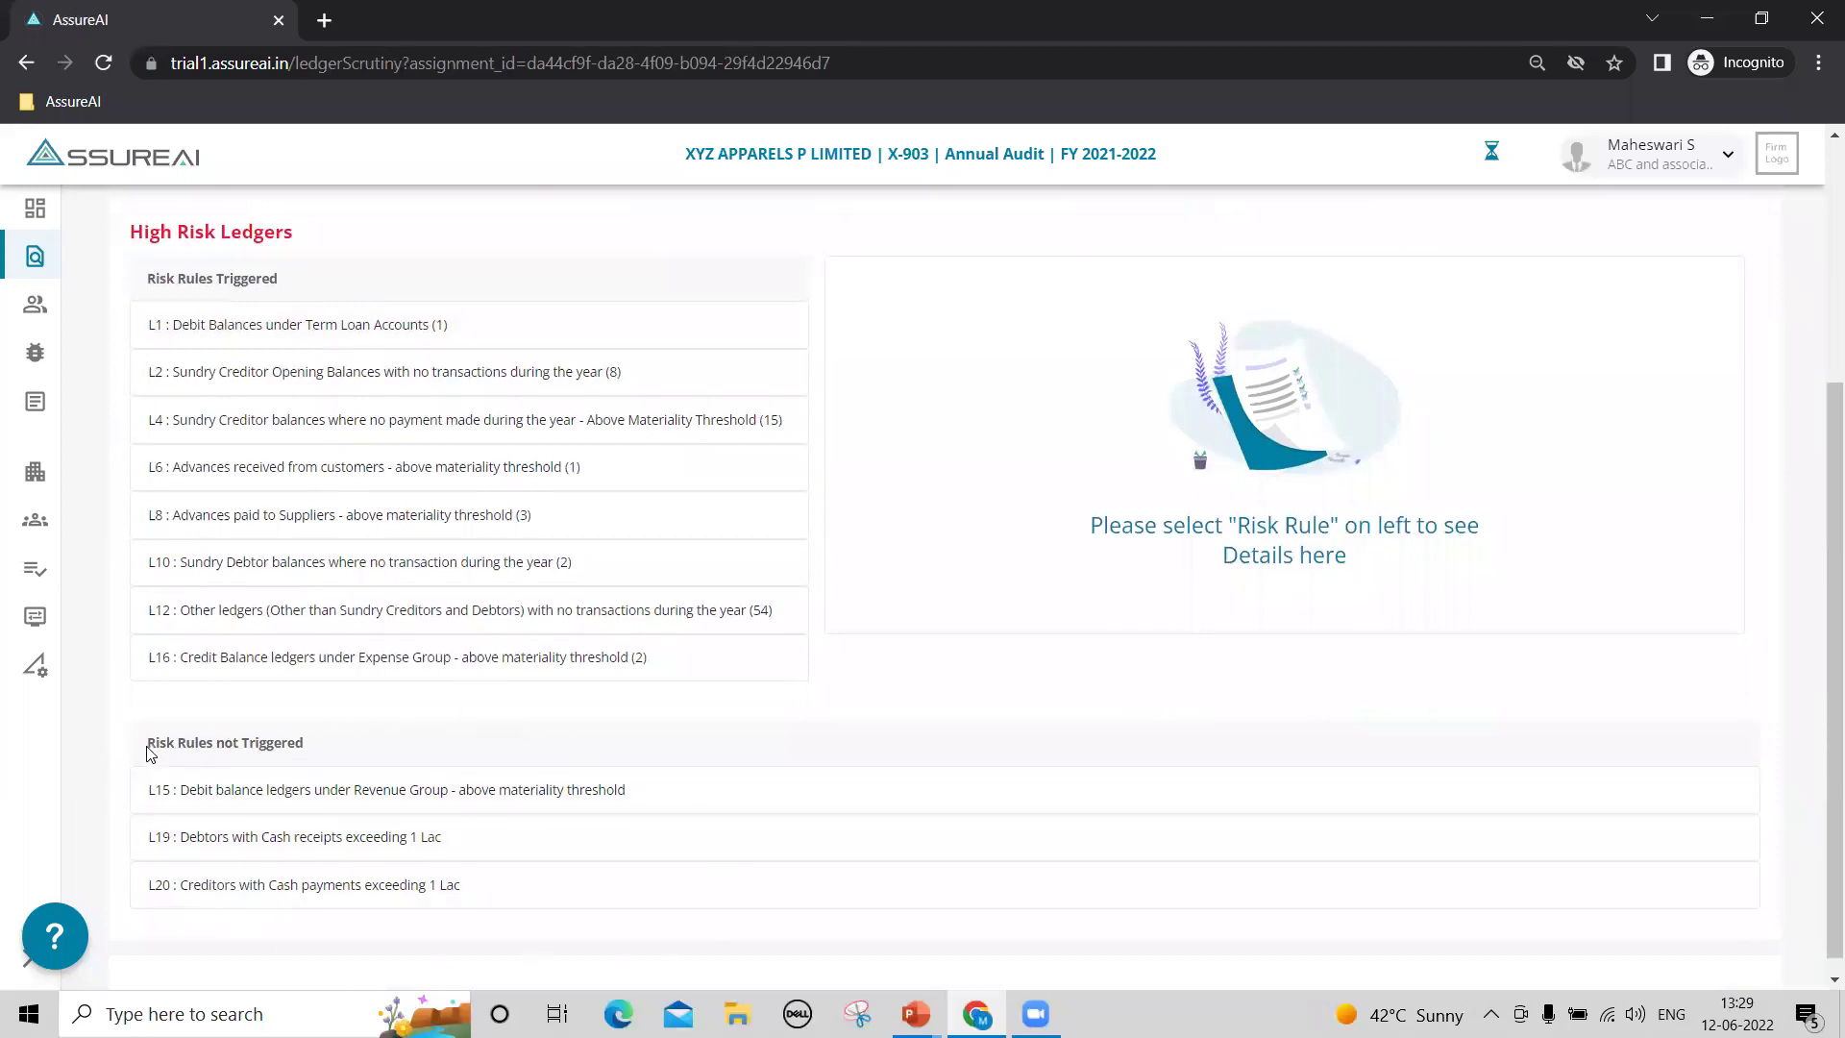
left_click_drag(149, 752, 318, 739)
left_click(320, 741)
Display the ledgers under rule L2 and view the Bindu Impex Sarees Private Limited ledger in a separate tab, returning to Ledger Scrutiny.
left_click(288, 384)
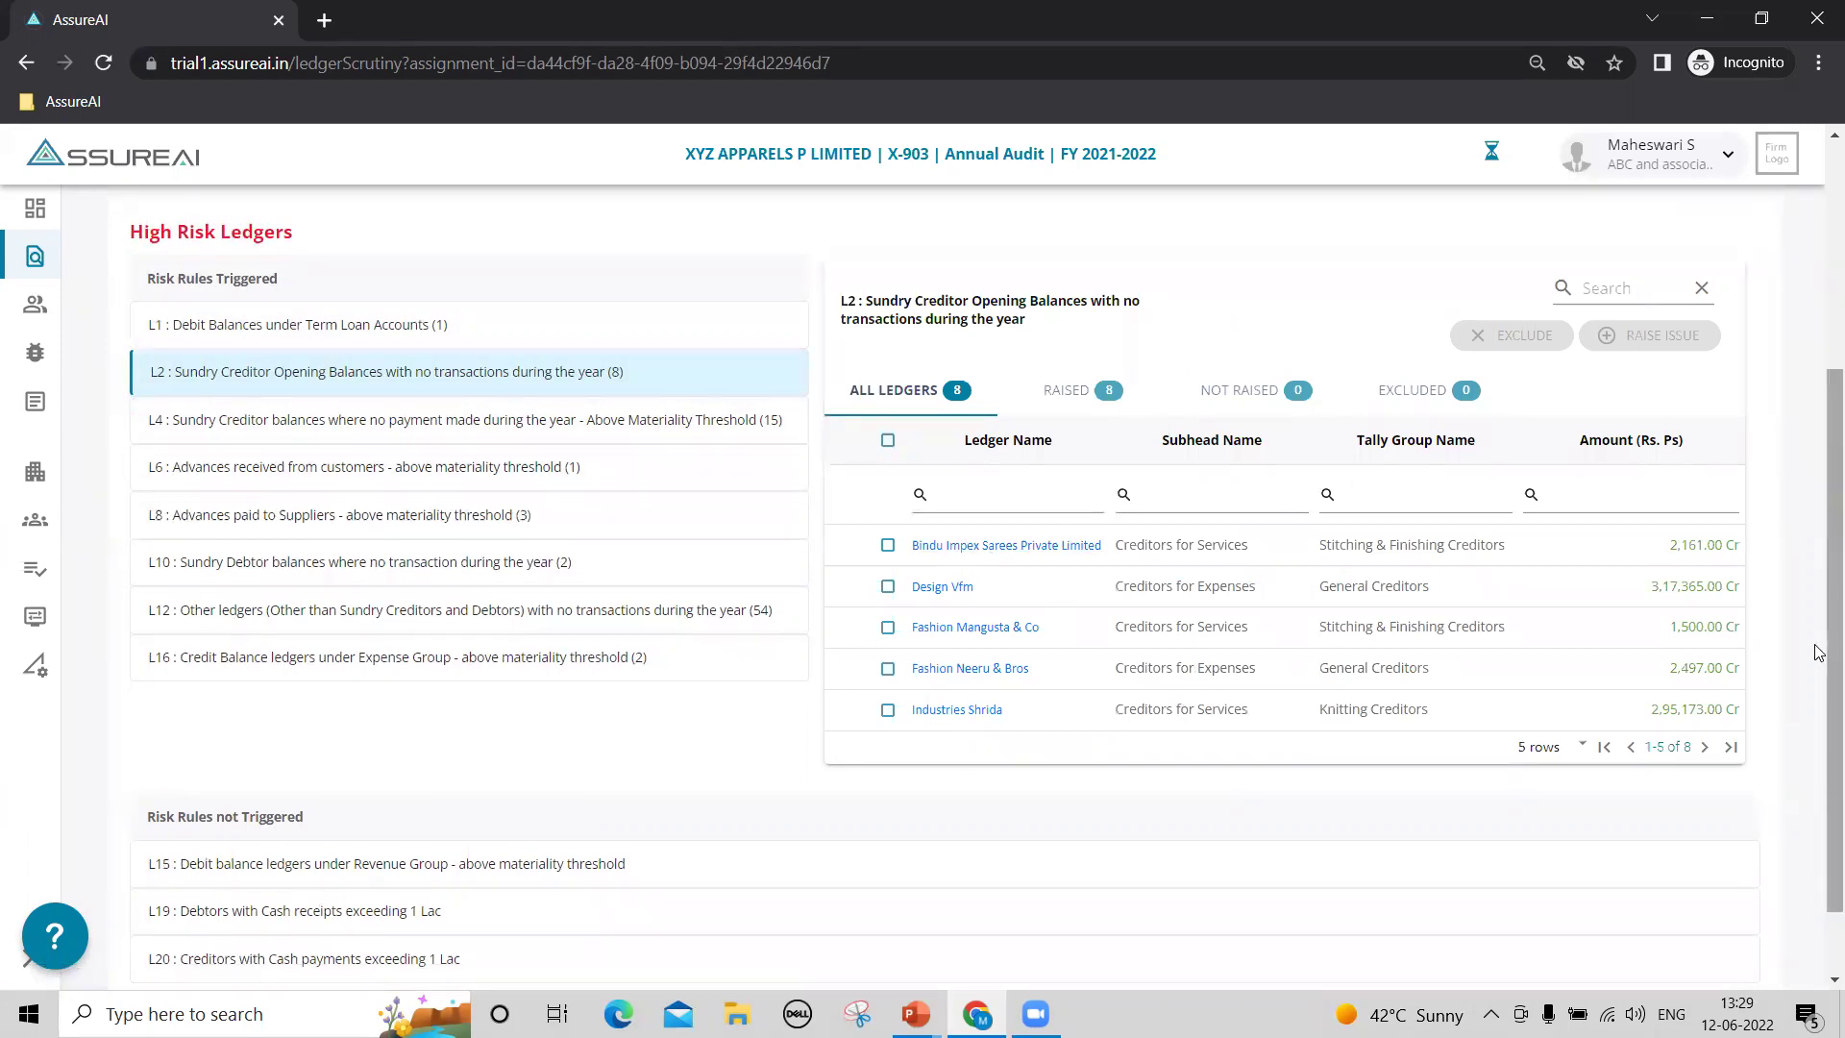
right_click(1043, 544)
left_click(1107, 566)
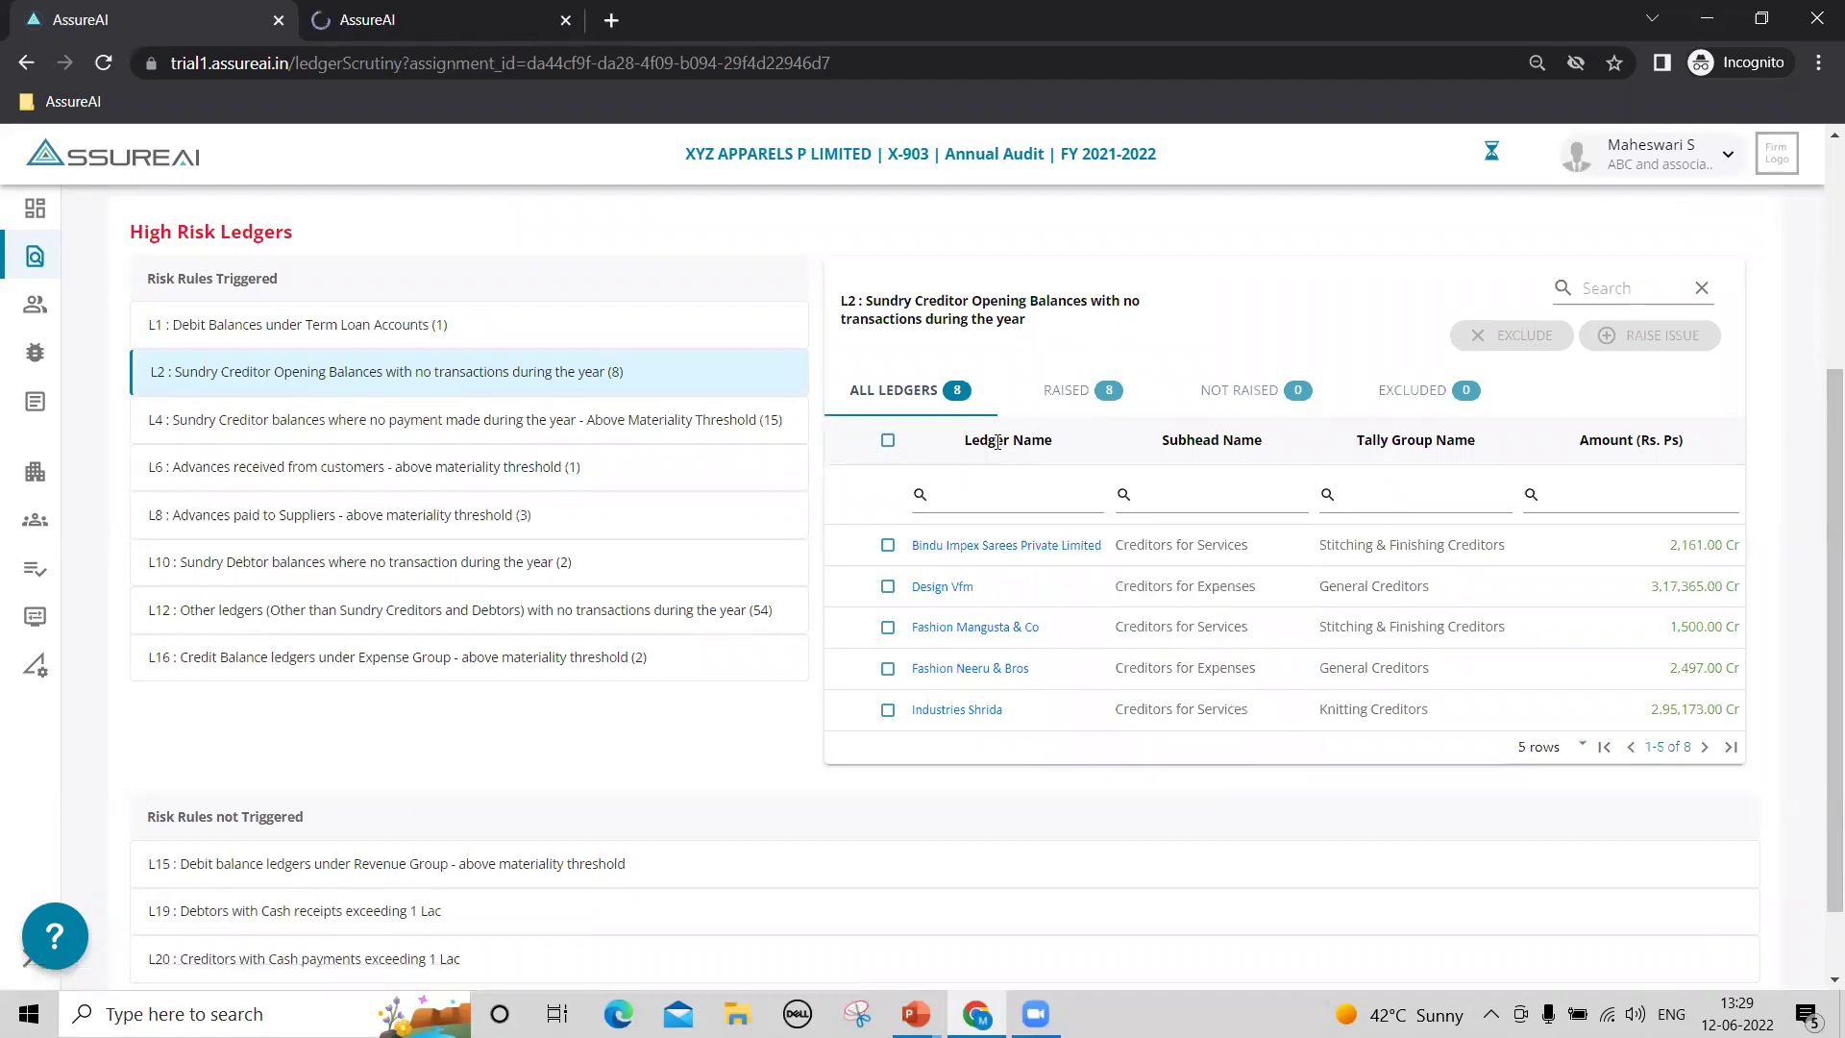
left_click(498, 34)
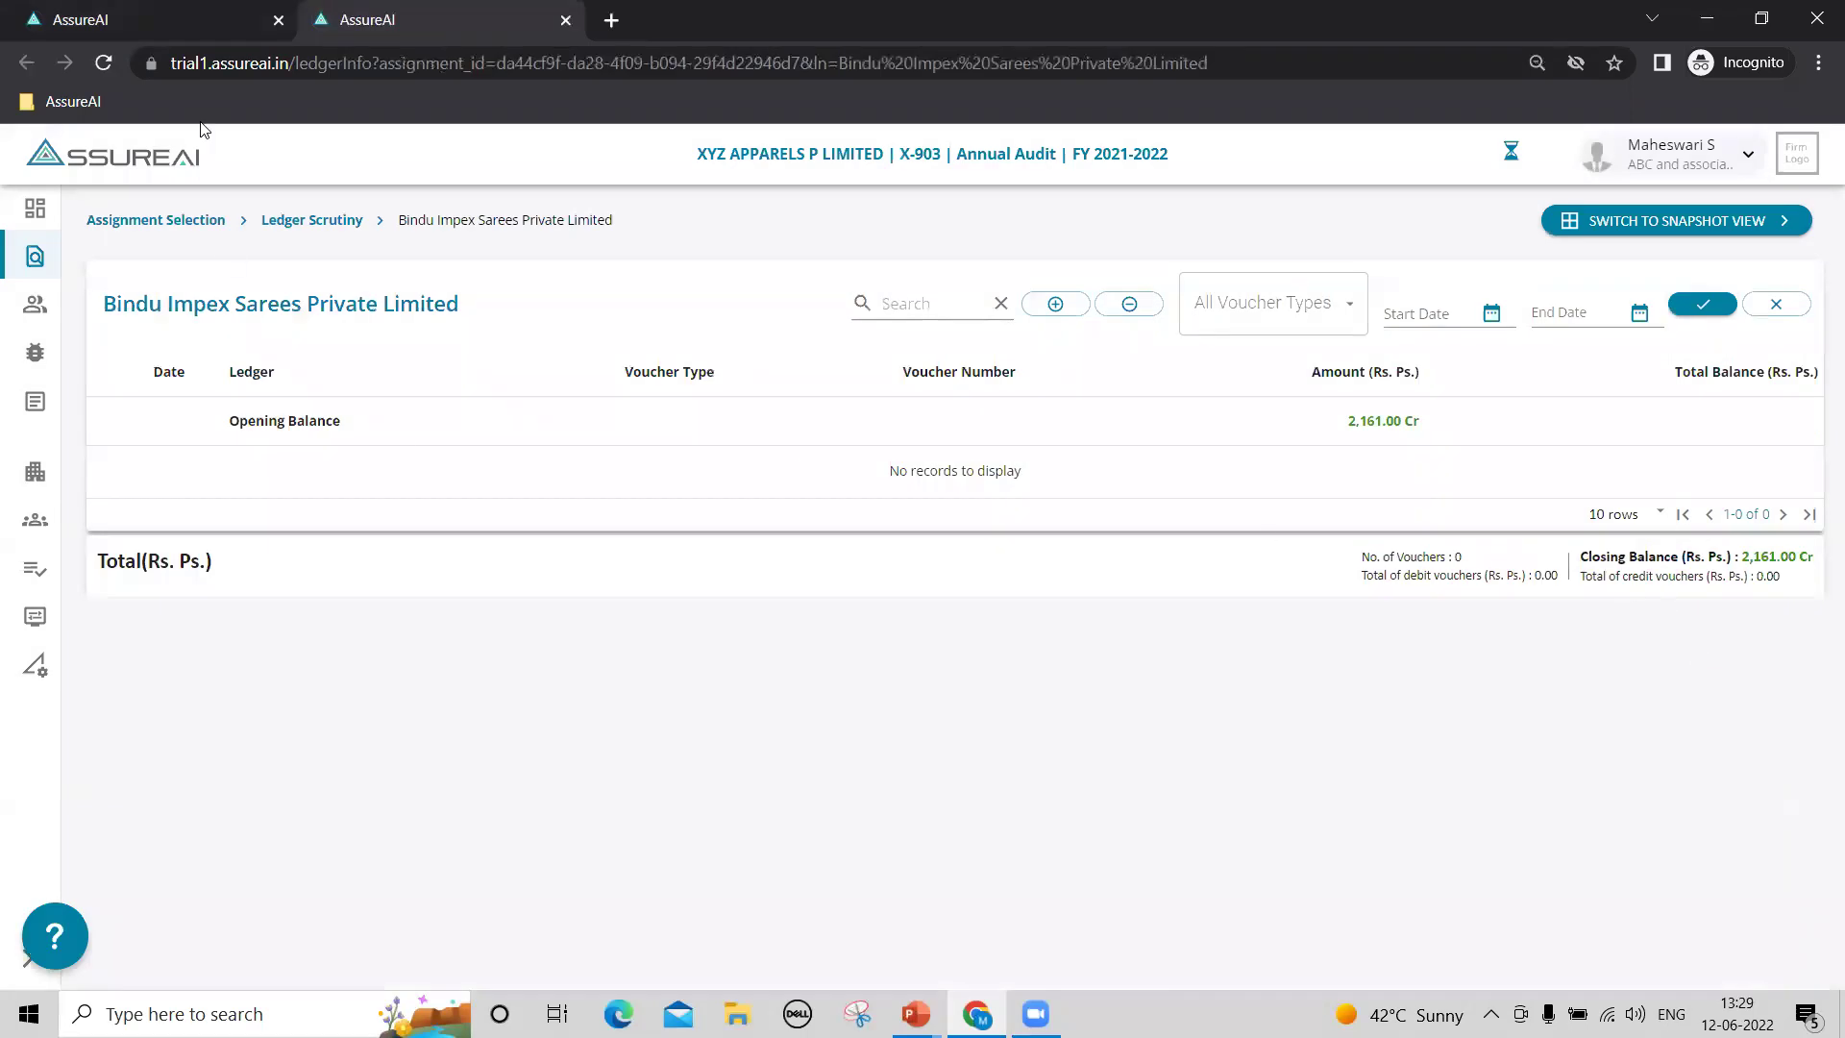
left_click(189, 17)
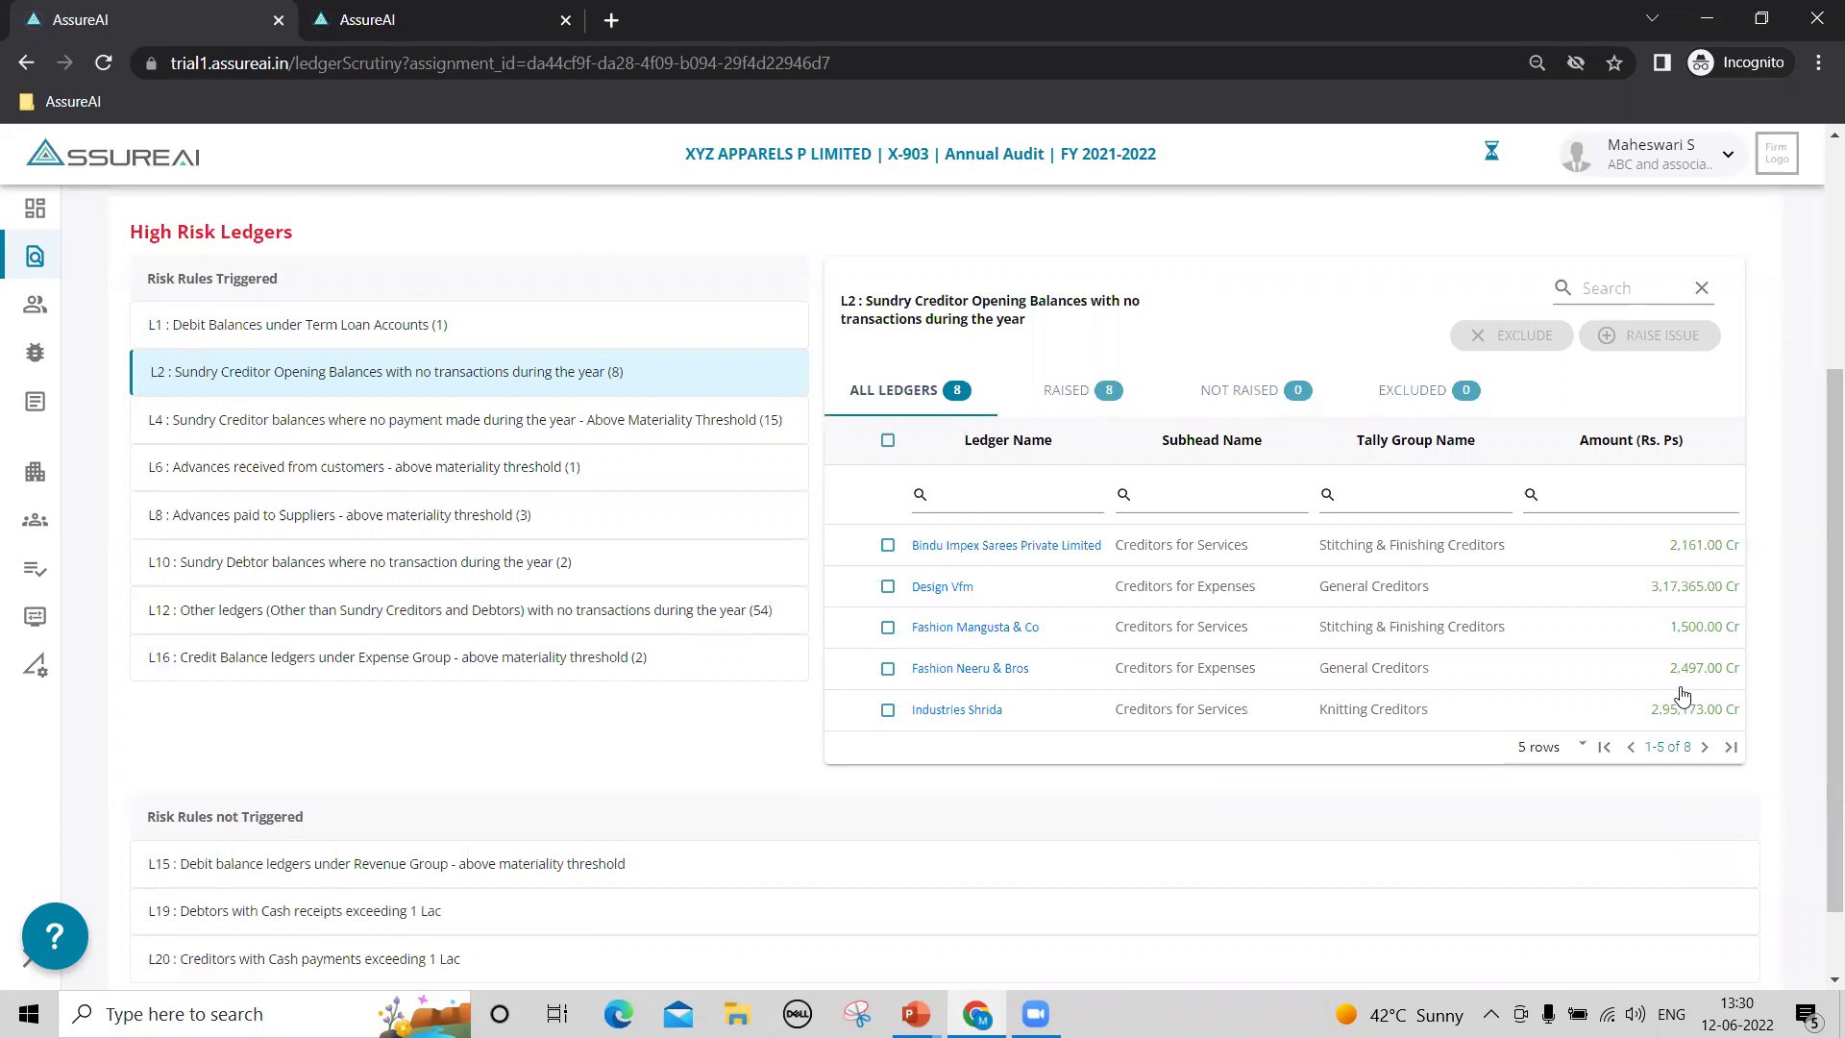
Review the Raise Issue form for all L2 ledgers, including the assignee options and issue description, without raising the issue, and clear the selection.
left_click(888, 443)
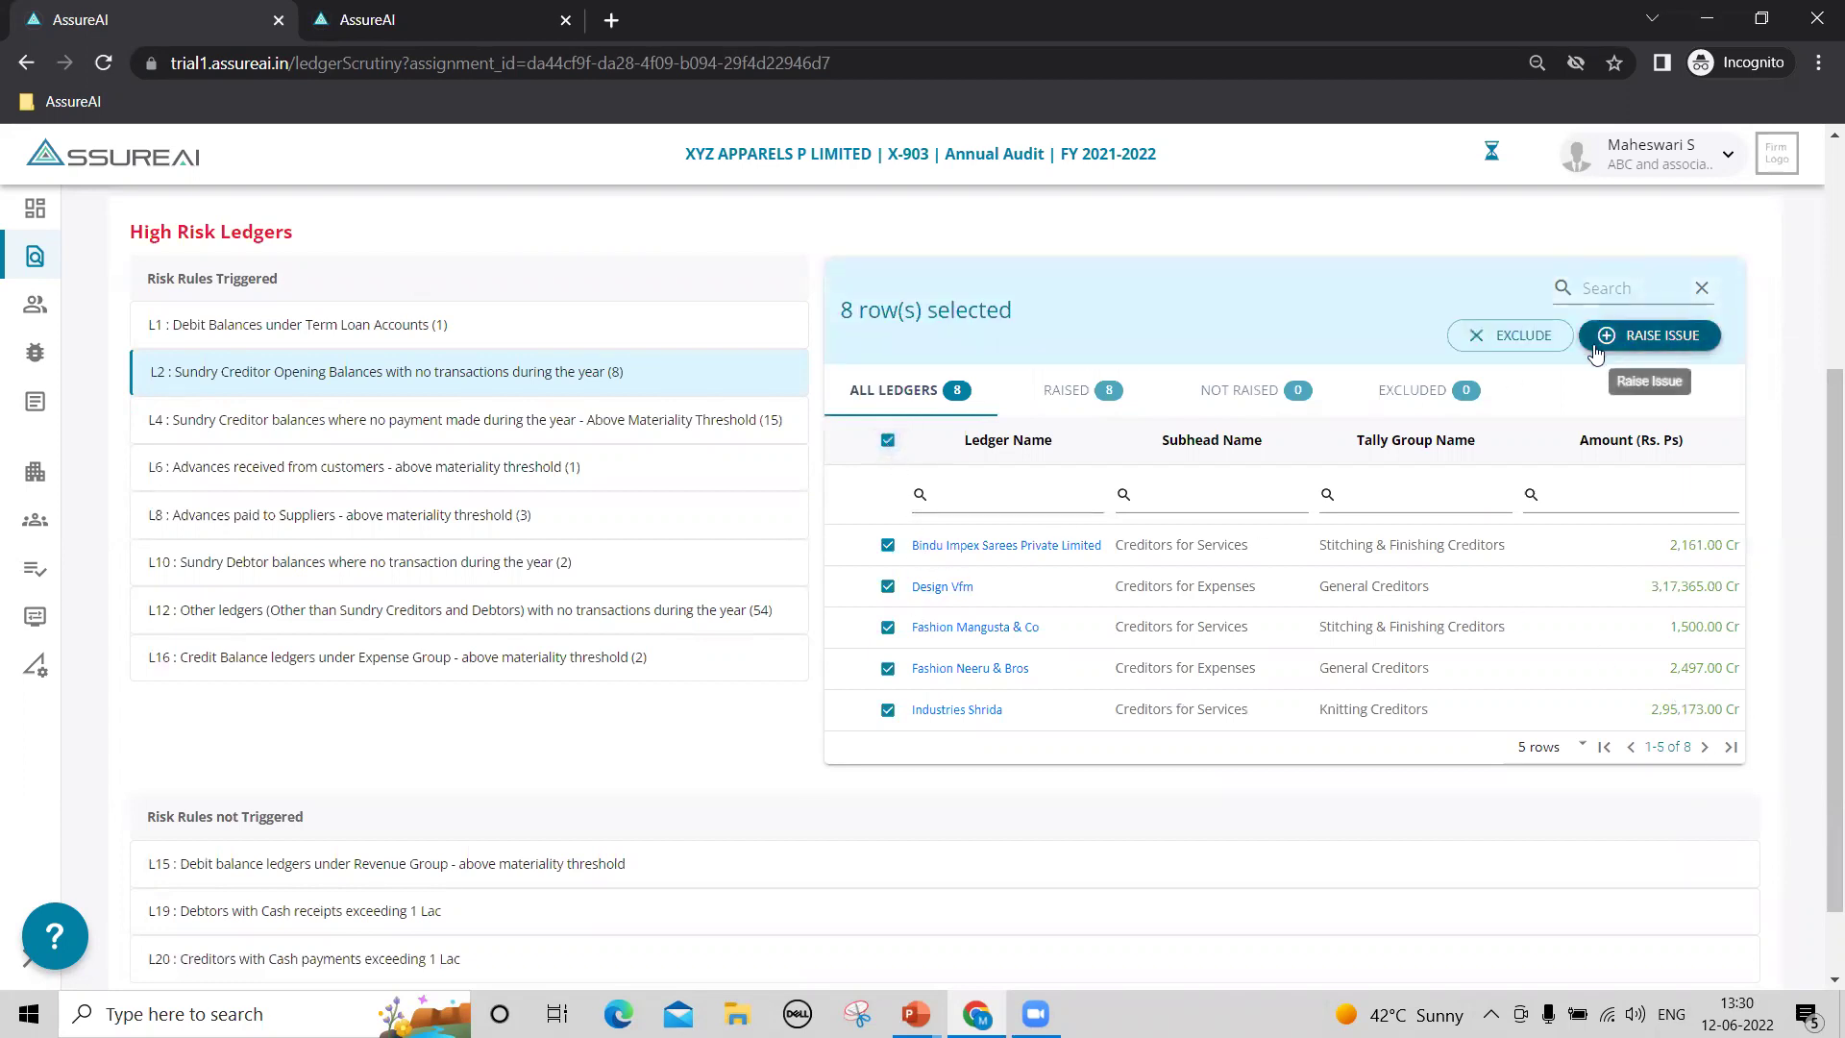
left_click(1655, 334)
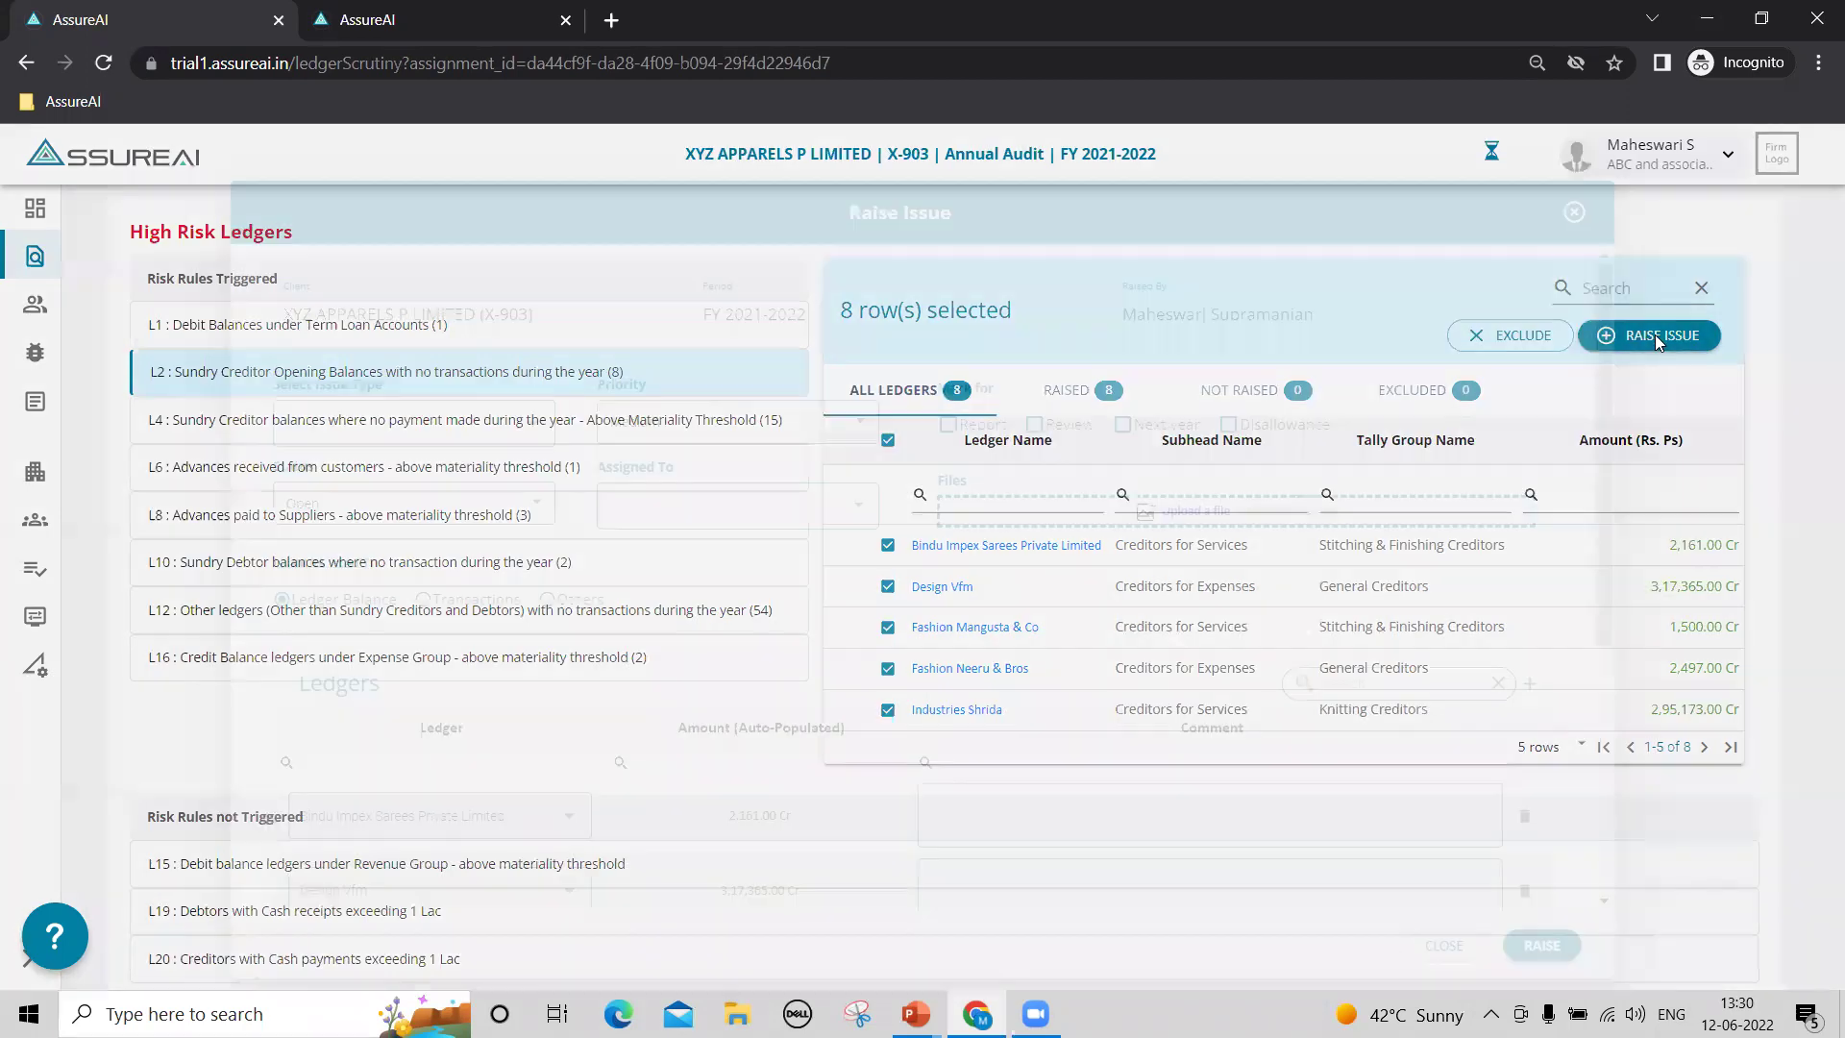
scroll(811, 661, "down", 3)
scroll(811, 660, "up", 3)
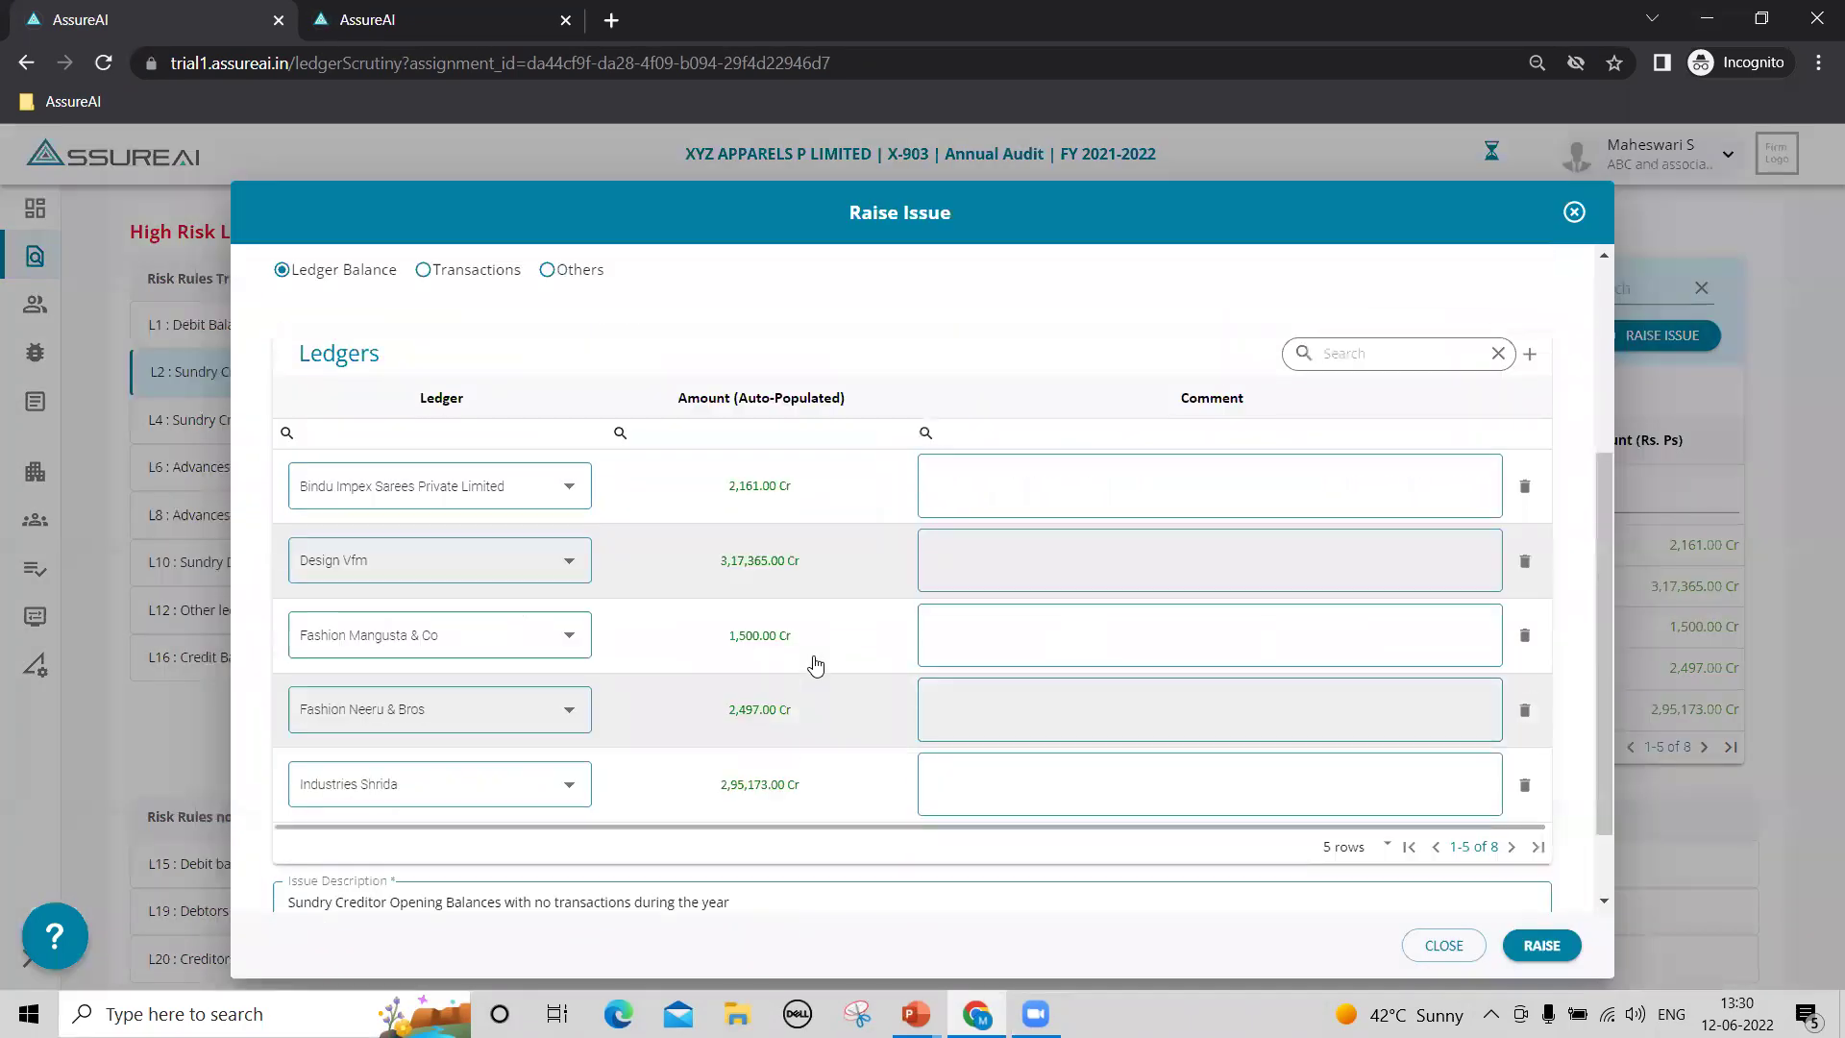
left_click(749, 384)
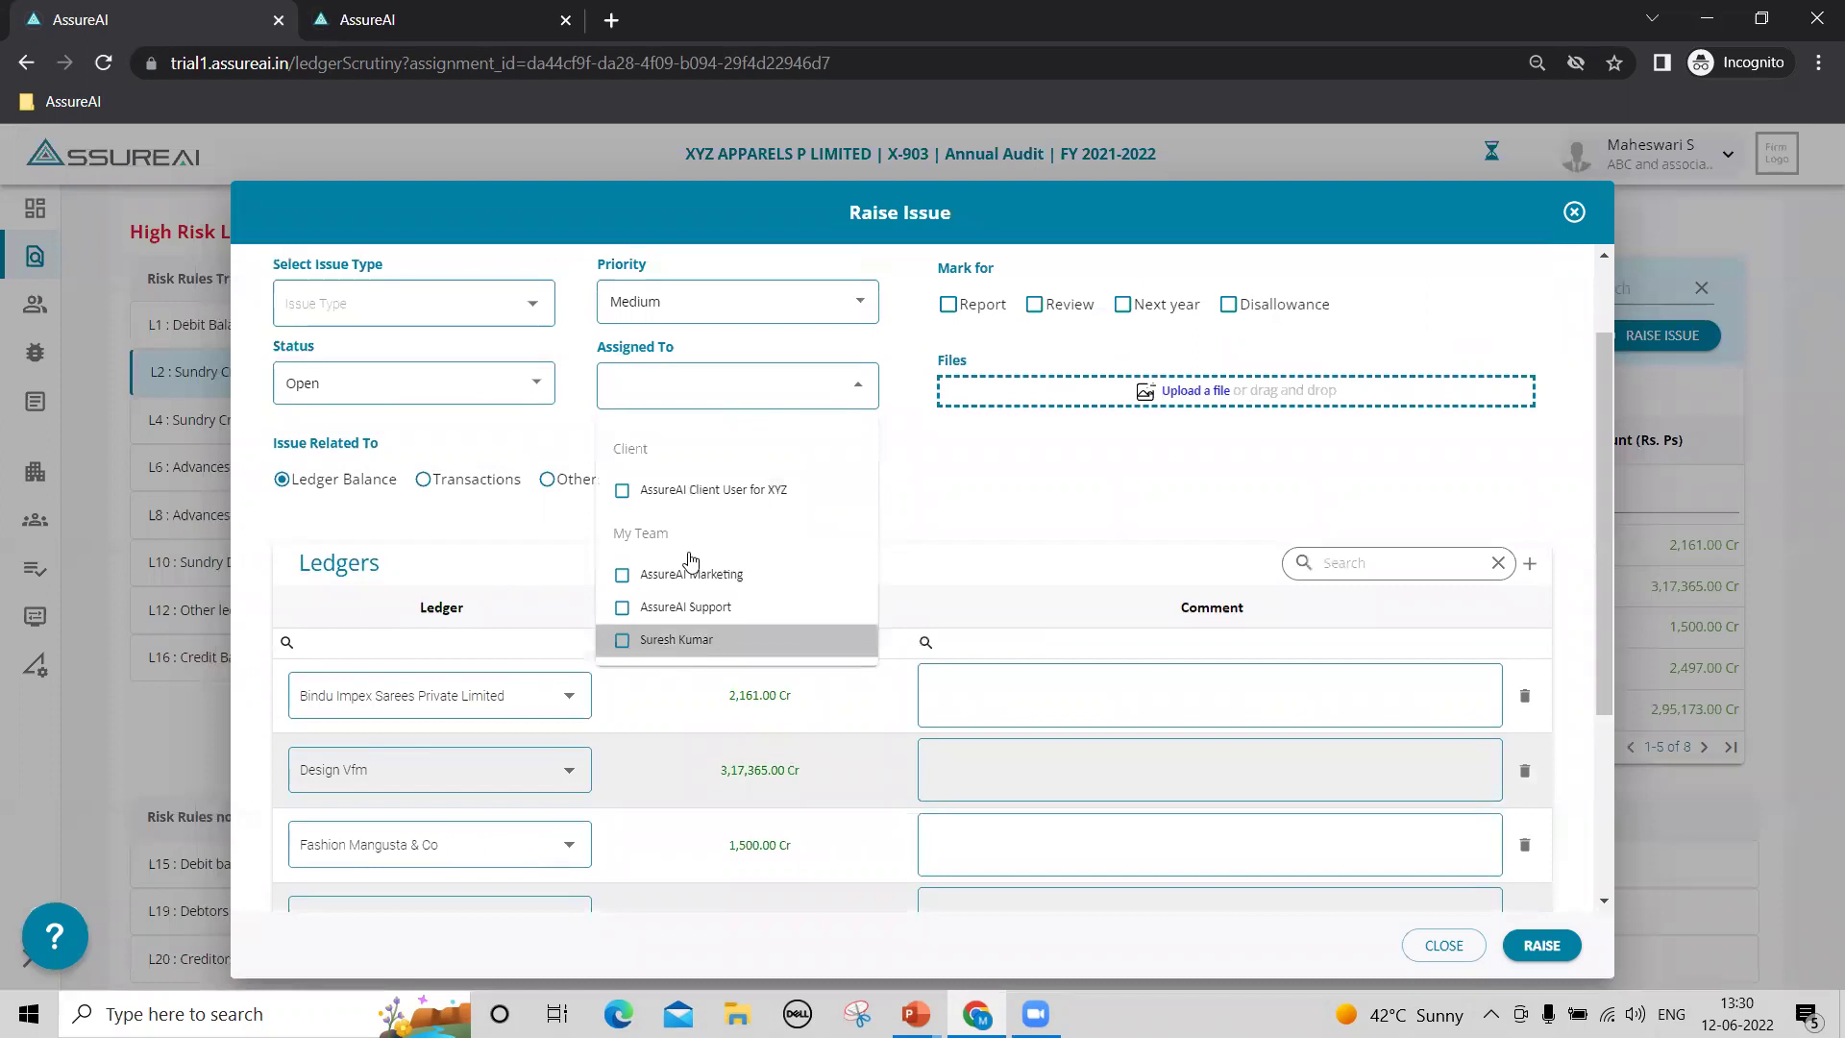
left_click(1084, 510)
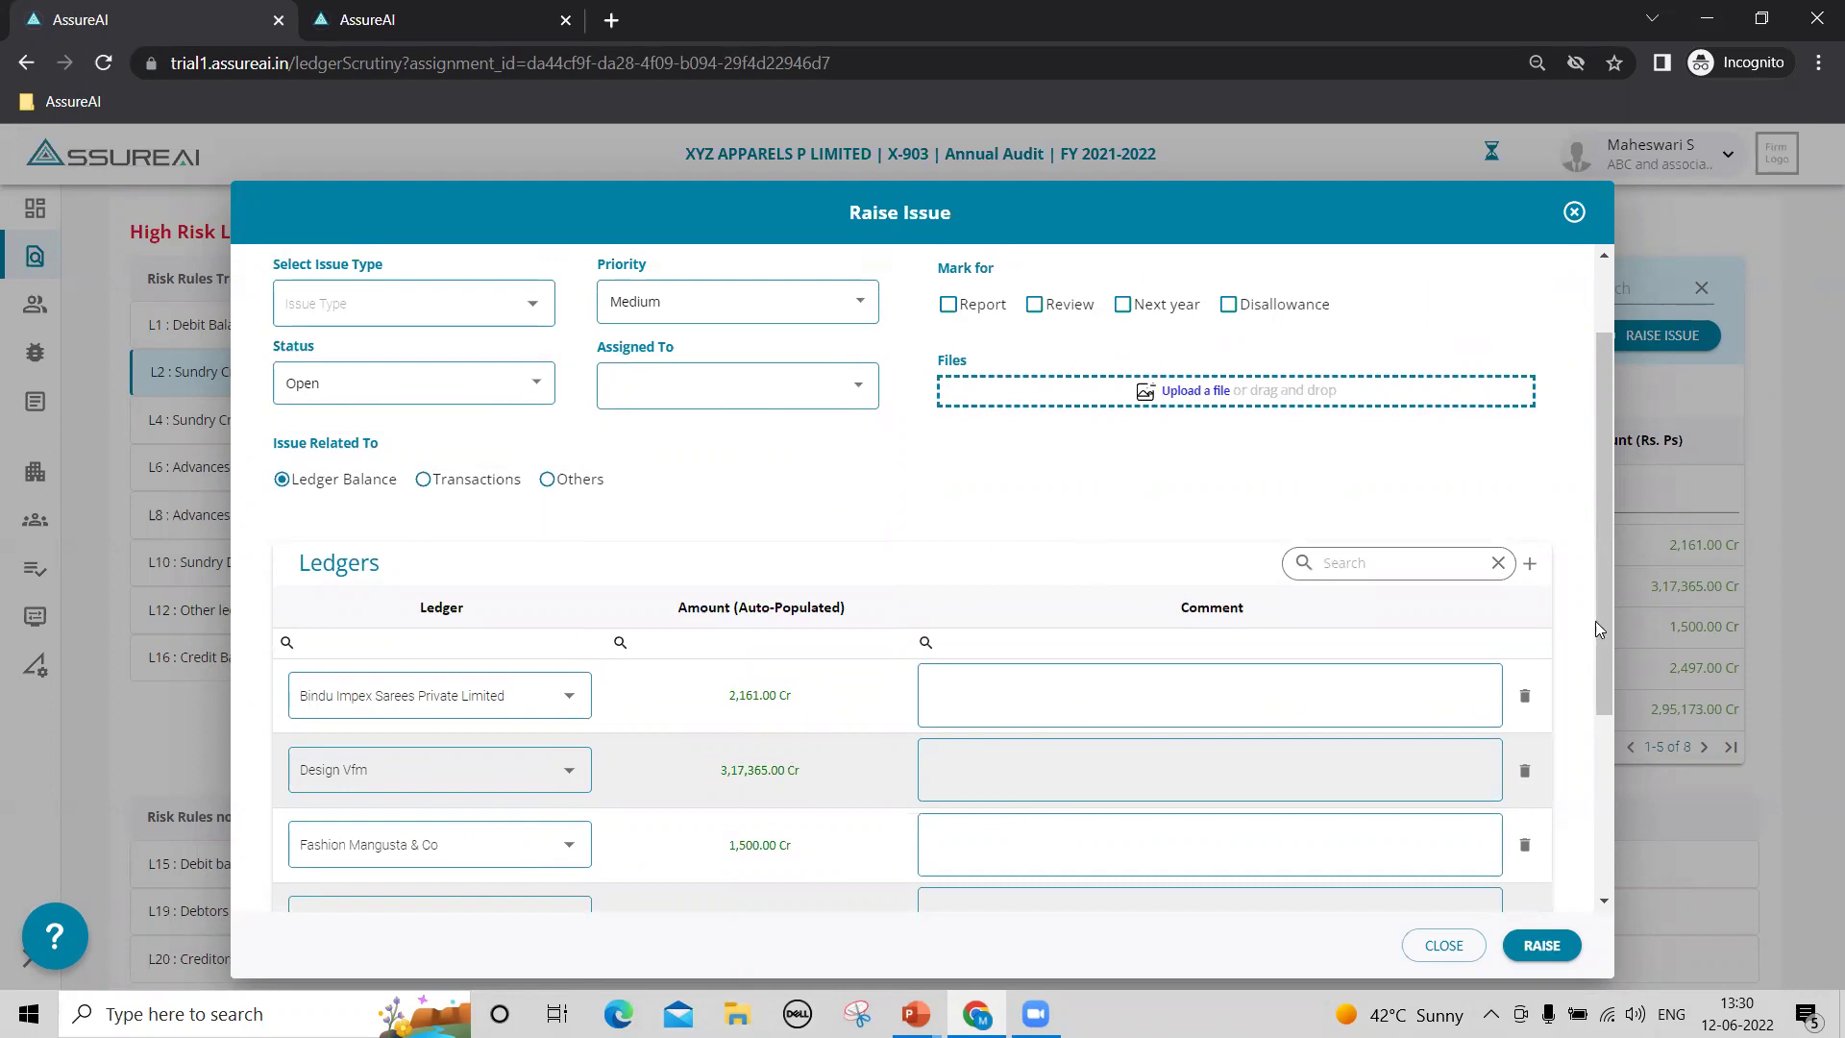
left_click_drag(1603, 620, 1634, 784)
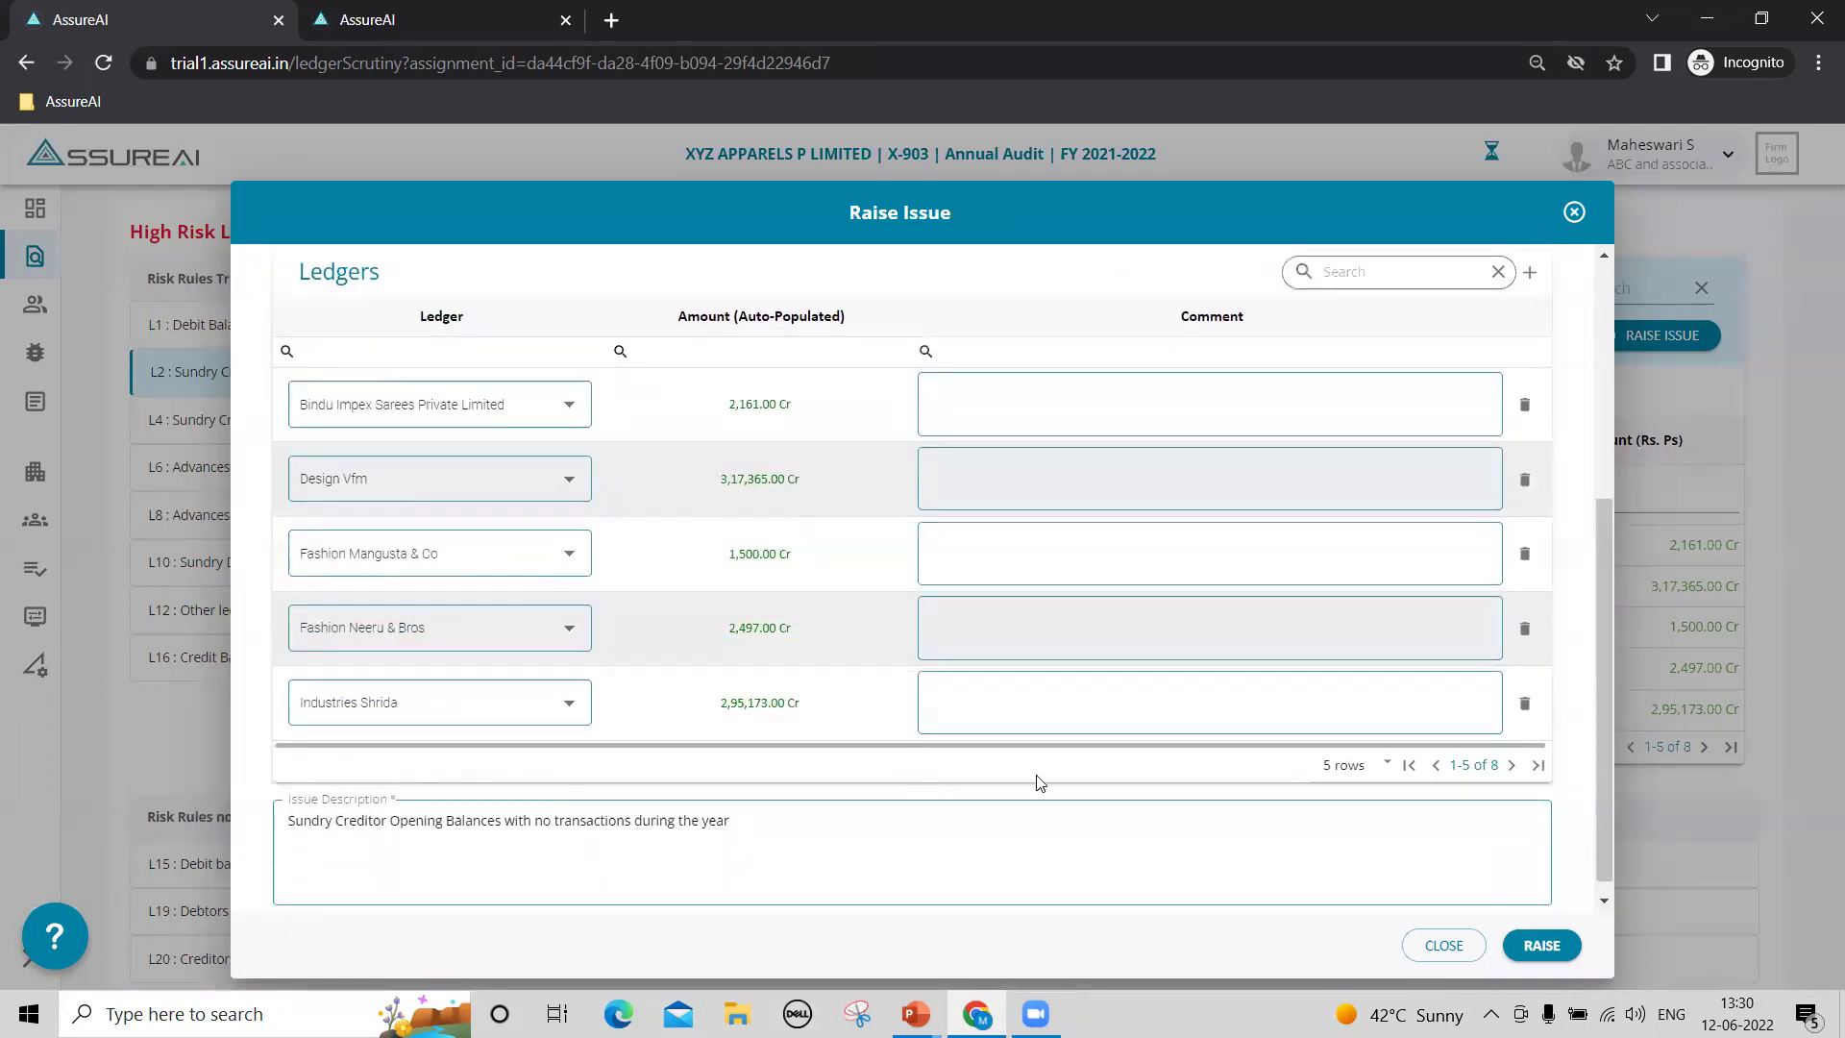
left_click(1575, 214)
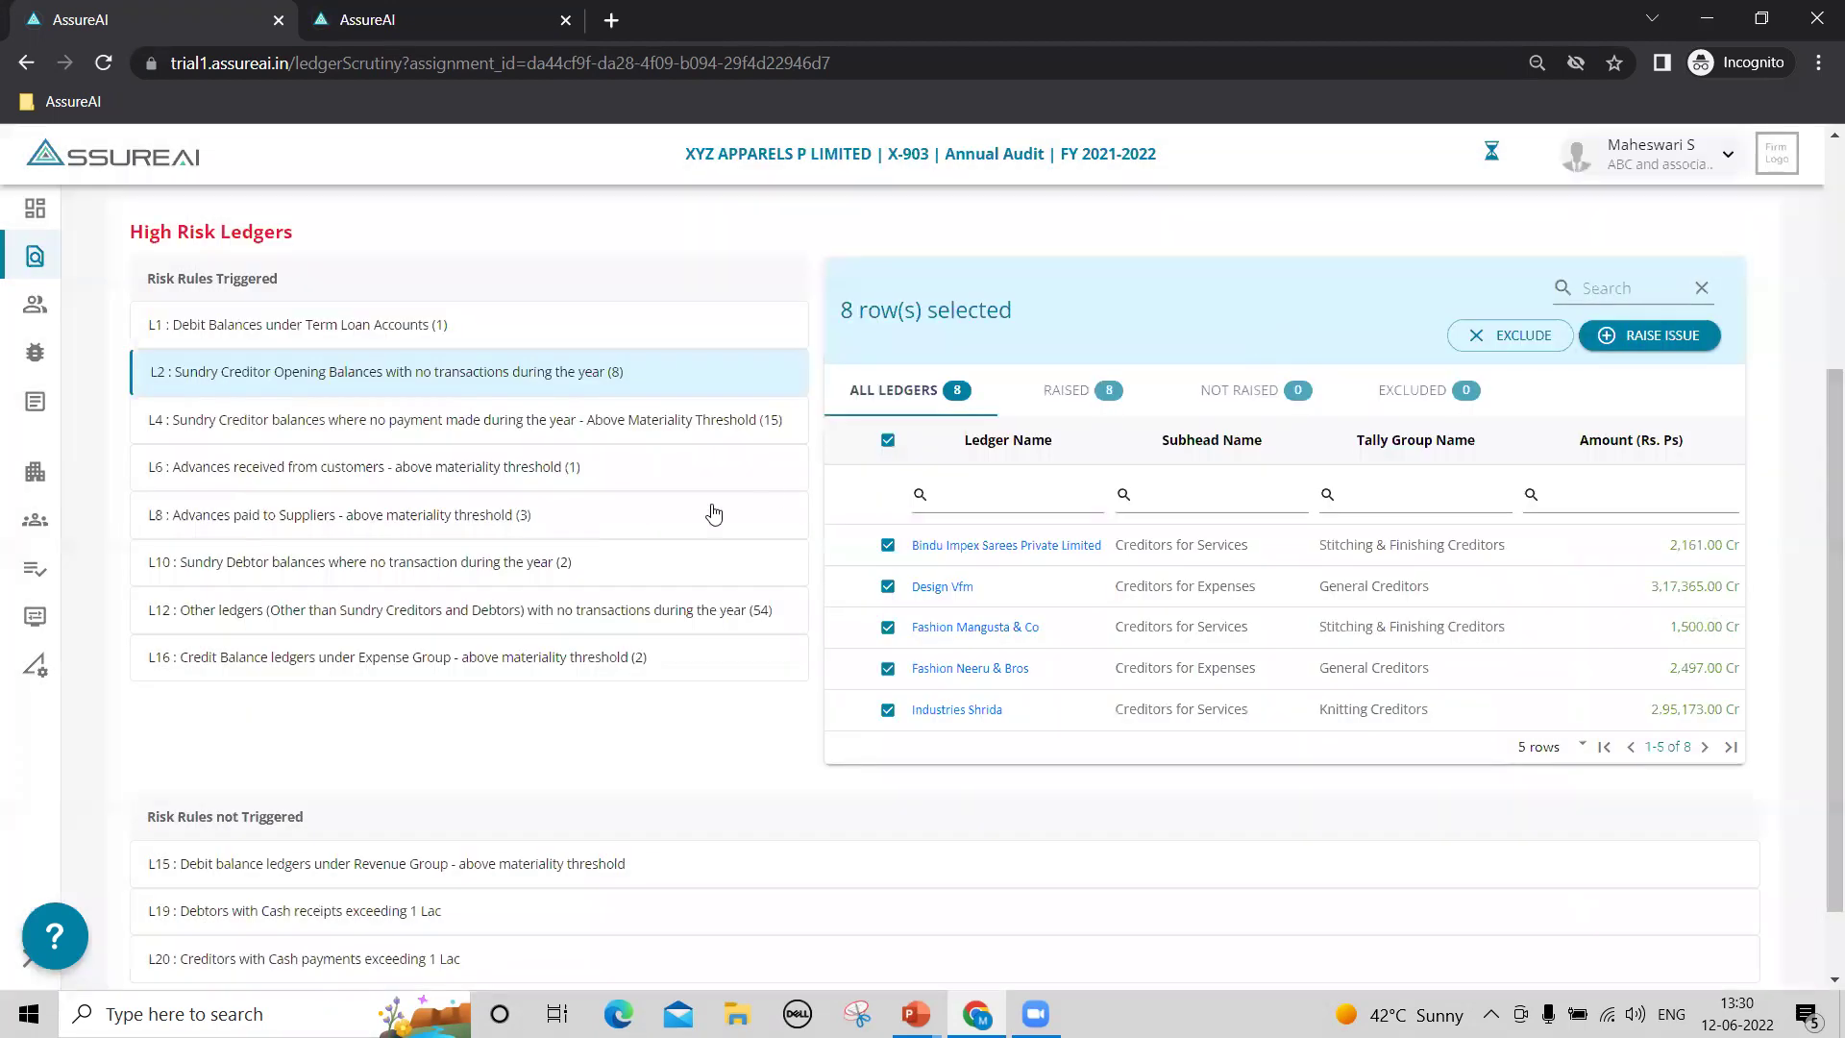
left_click(888, 440)
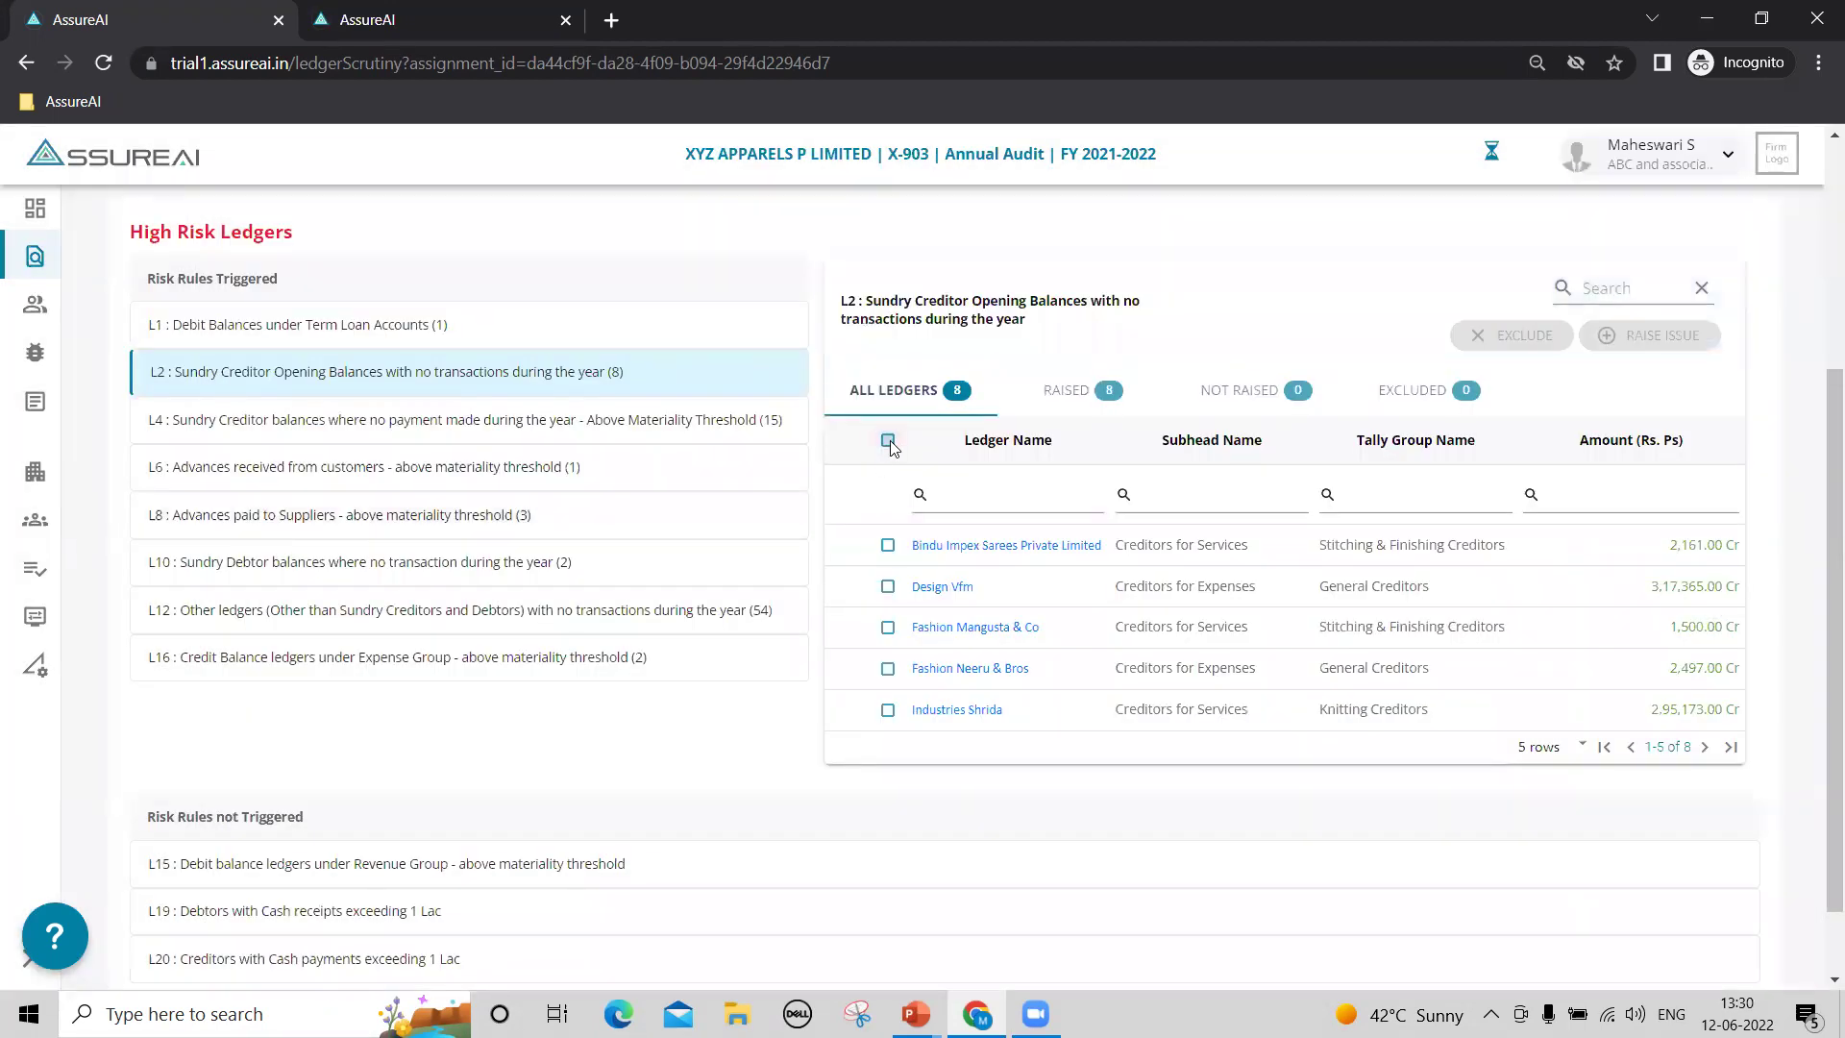
Select the Fashion Neeru & Bros ledger as a candidate for exclusion and clear the selection.
left_click(888, 669)
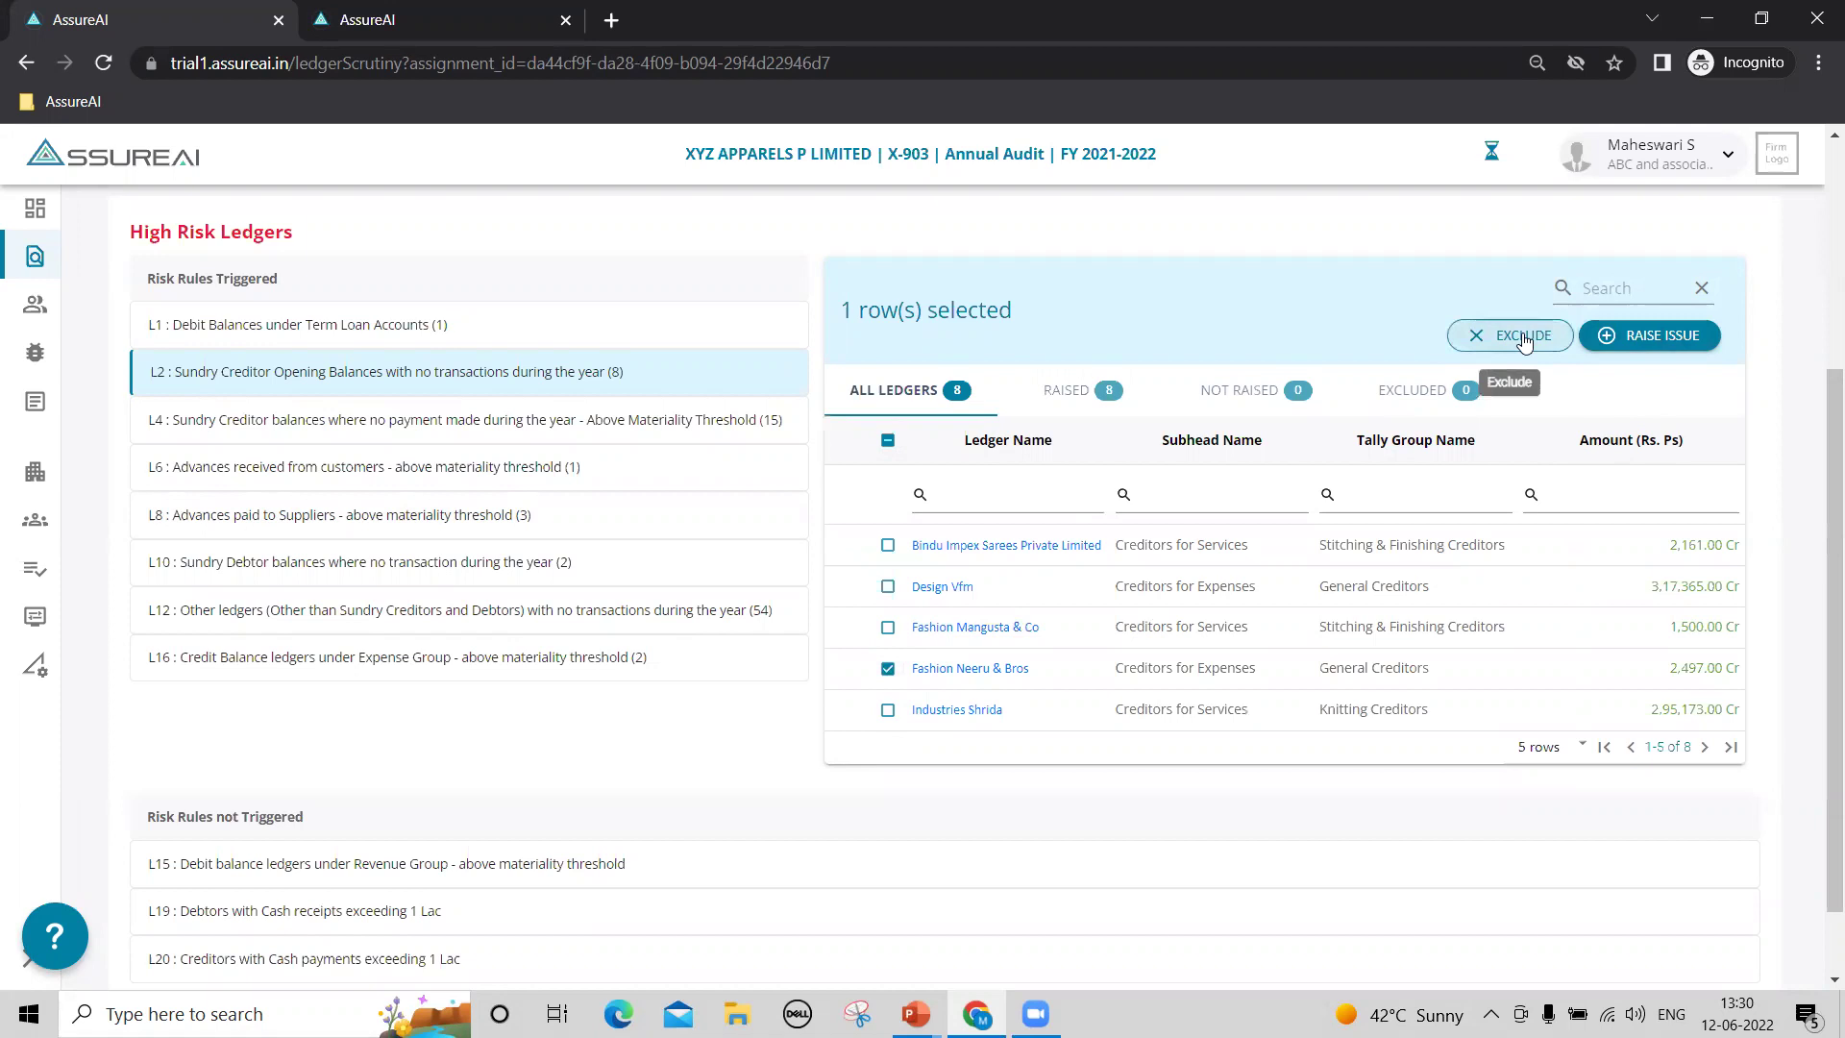
left_click(889, 670)
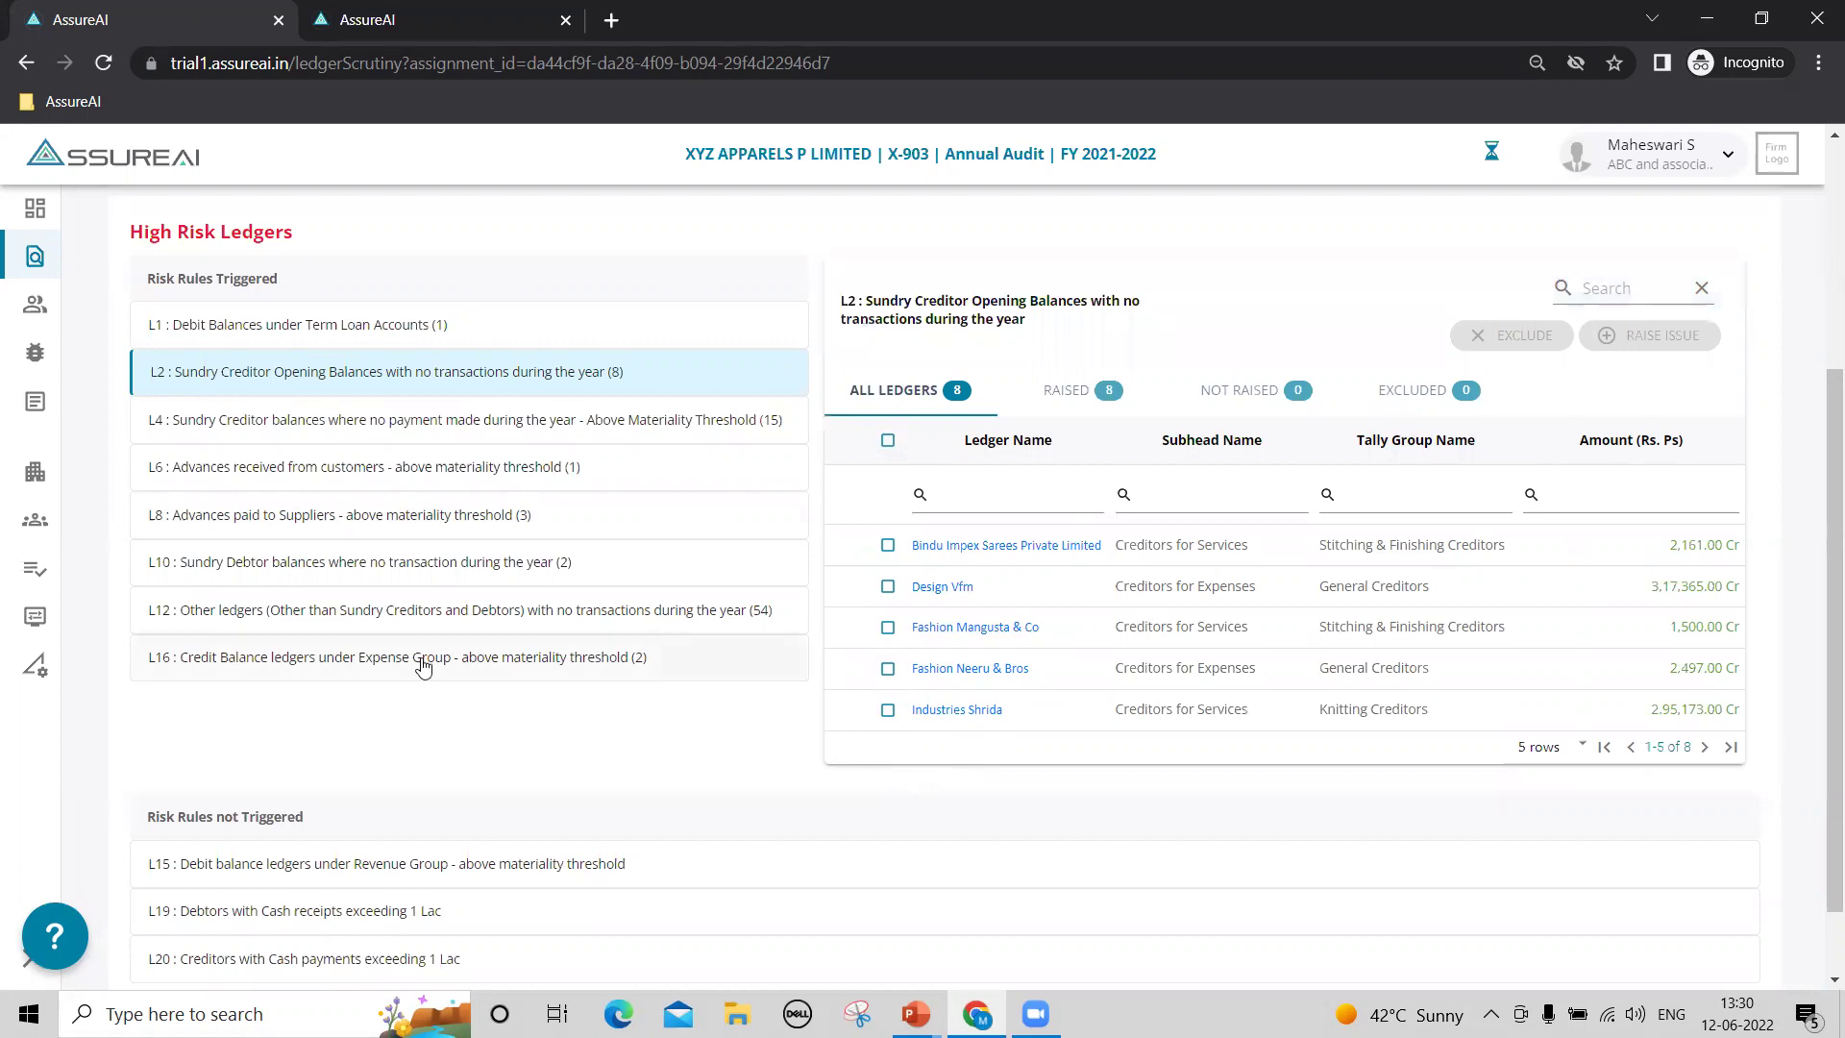
Show the Medium Risk Ledgers and list the ledgers under rule L13 for no transactions during the past 6 months.
scroll(423, 663, "up", 2)
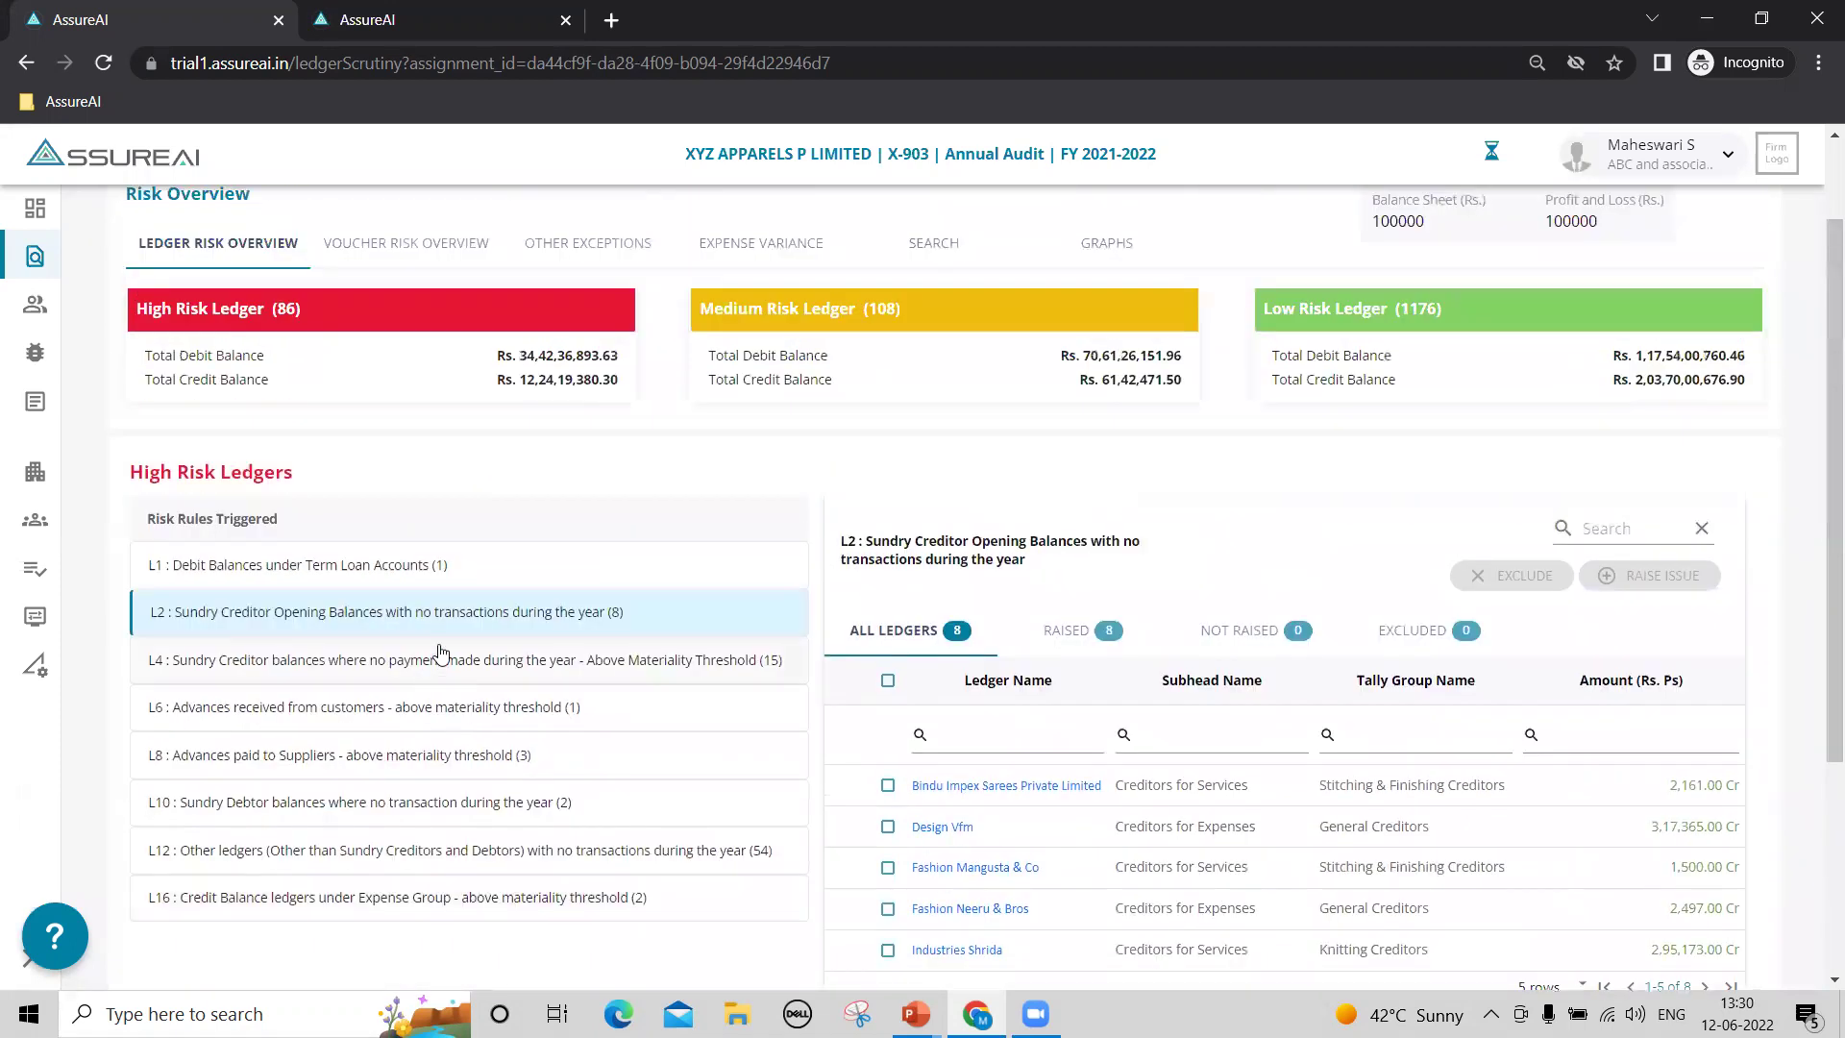
scroll(437, 649, "down", 1)
scroll(441, 653, "up", 2)
scroll(672, 538, "down", 1)
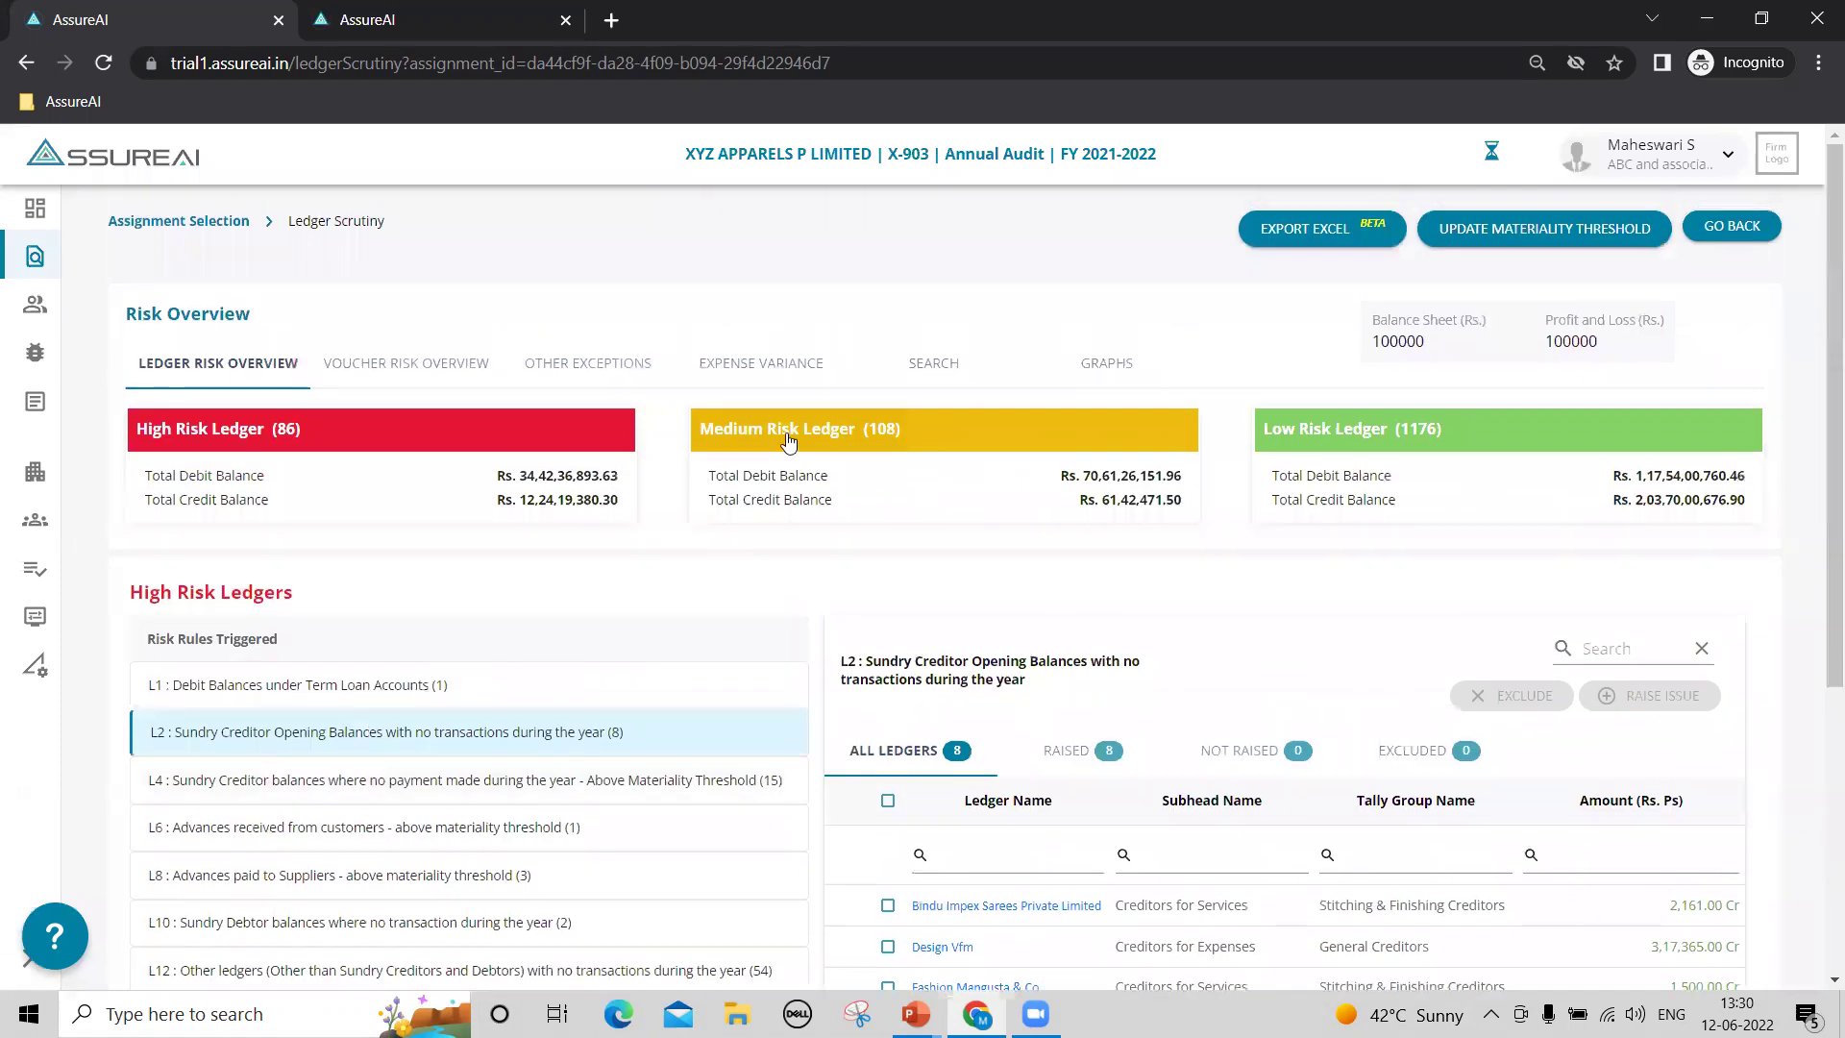
left_click(846, 408)
scroll(932, 587, "down", 2)
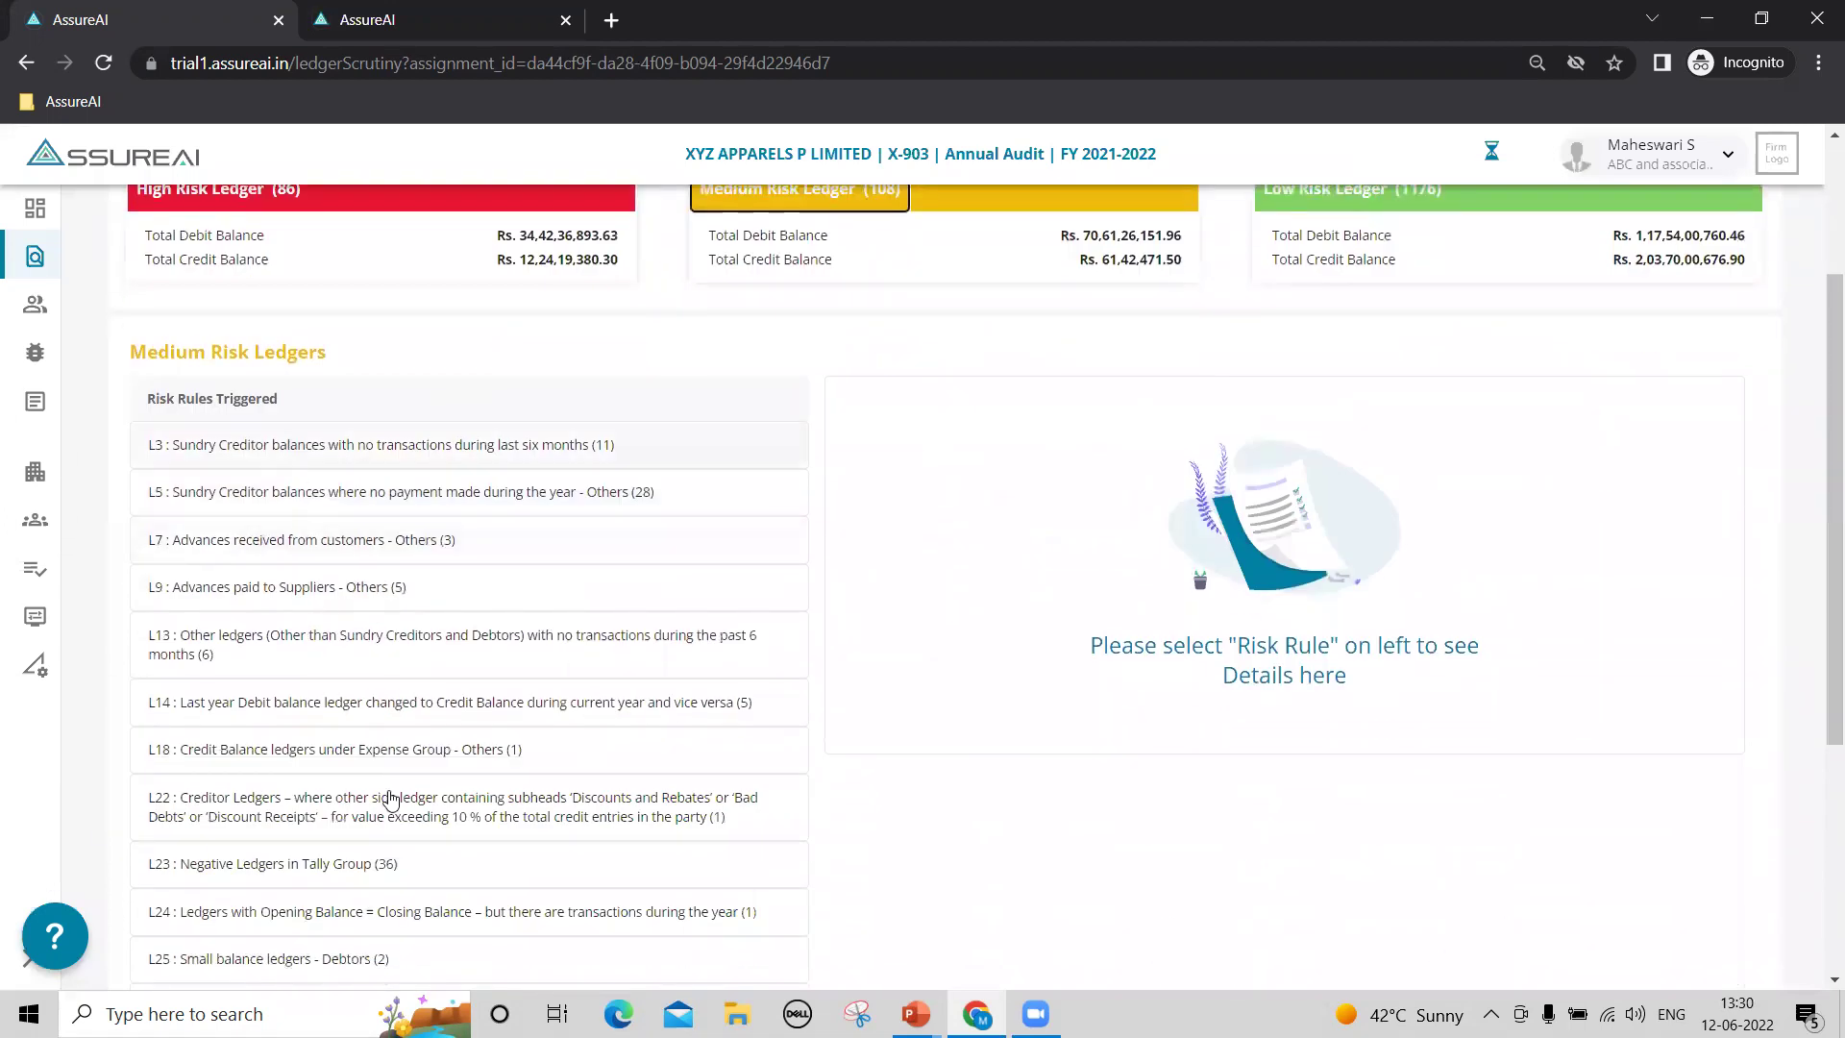
left_click(406, 654)
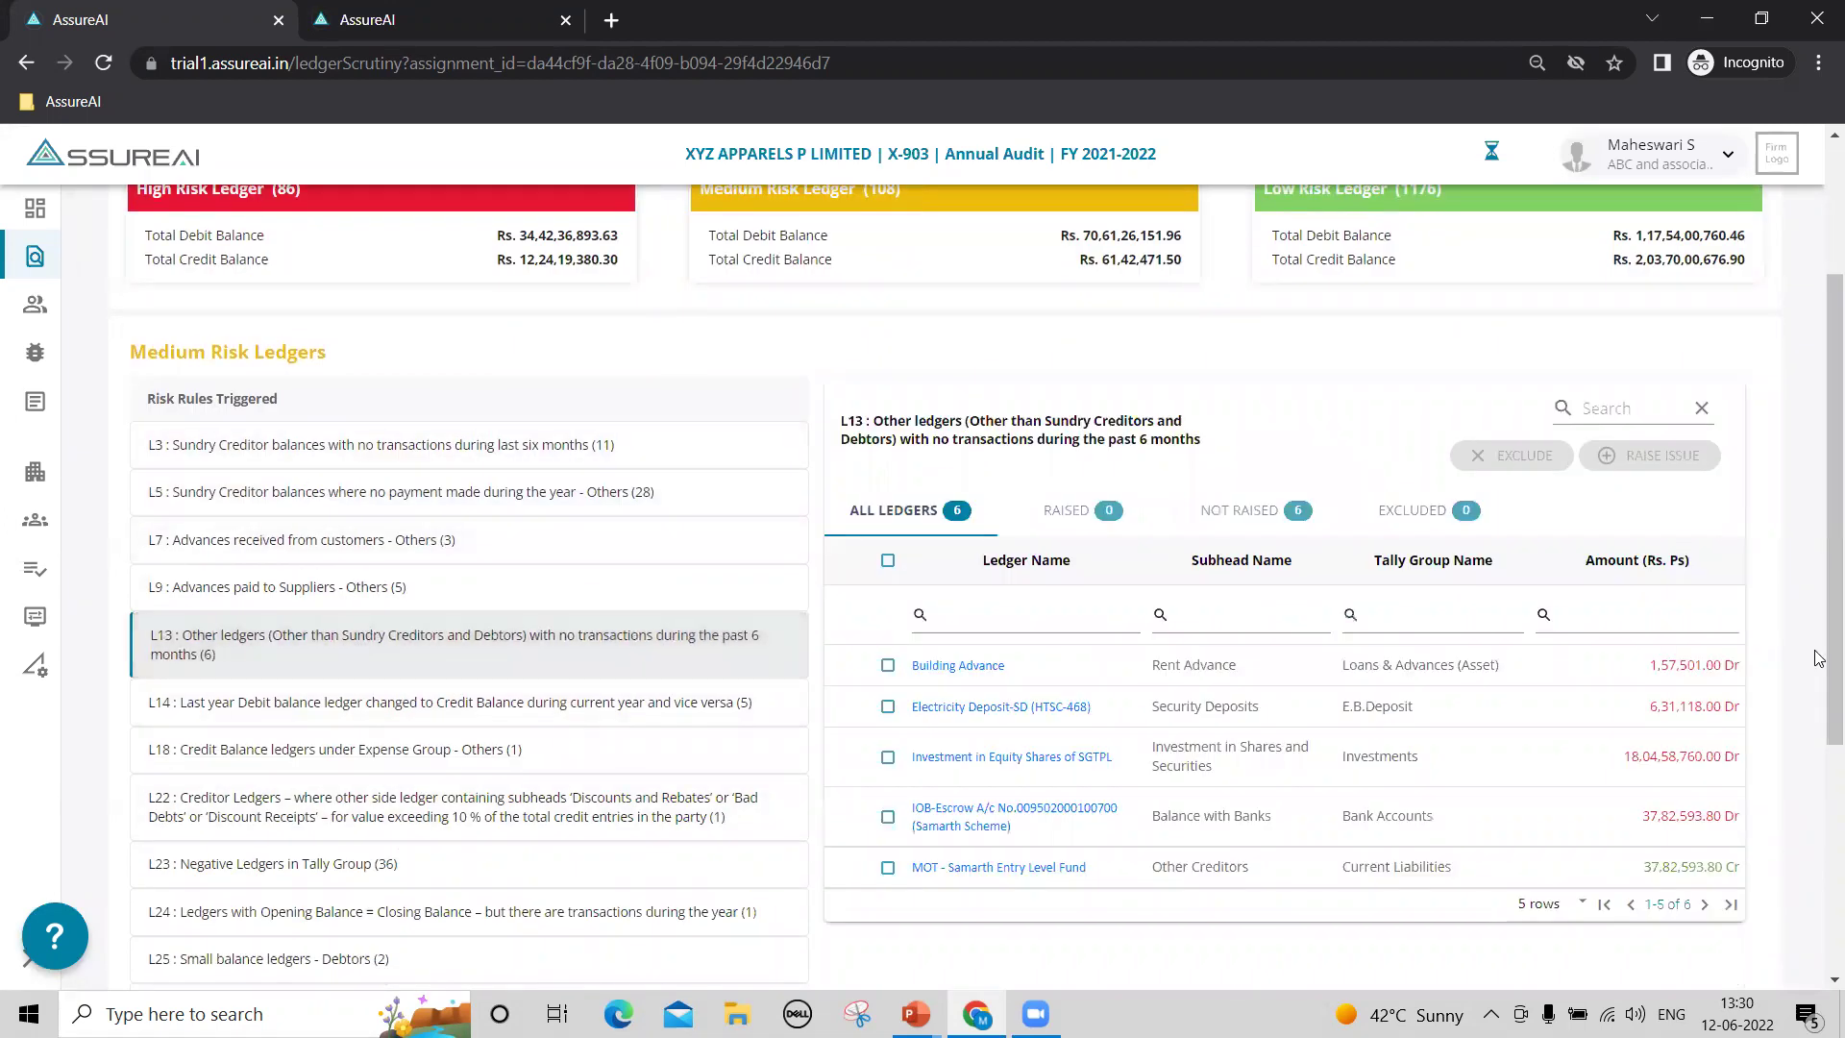
Switch to the Voucher Risk Overview and display the risk rules for High Risk Vouchers.
scroll(185, 331, "up", 3)
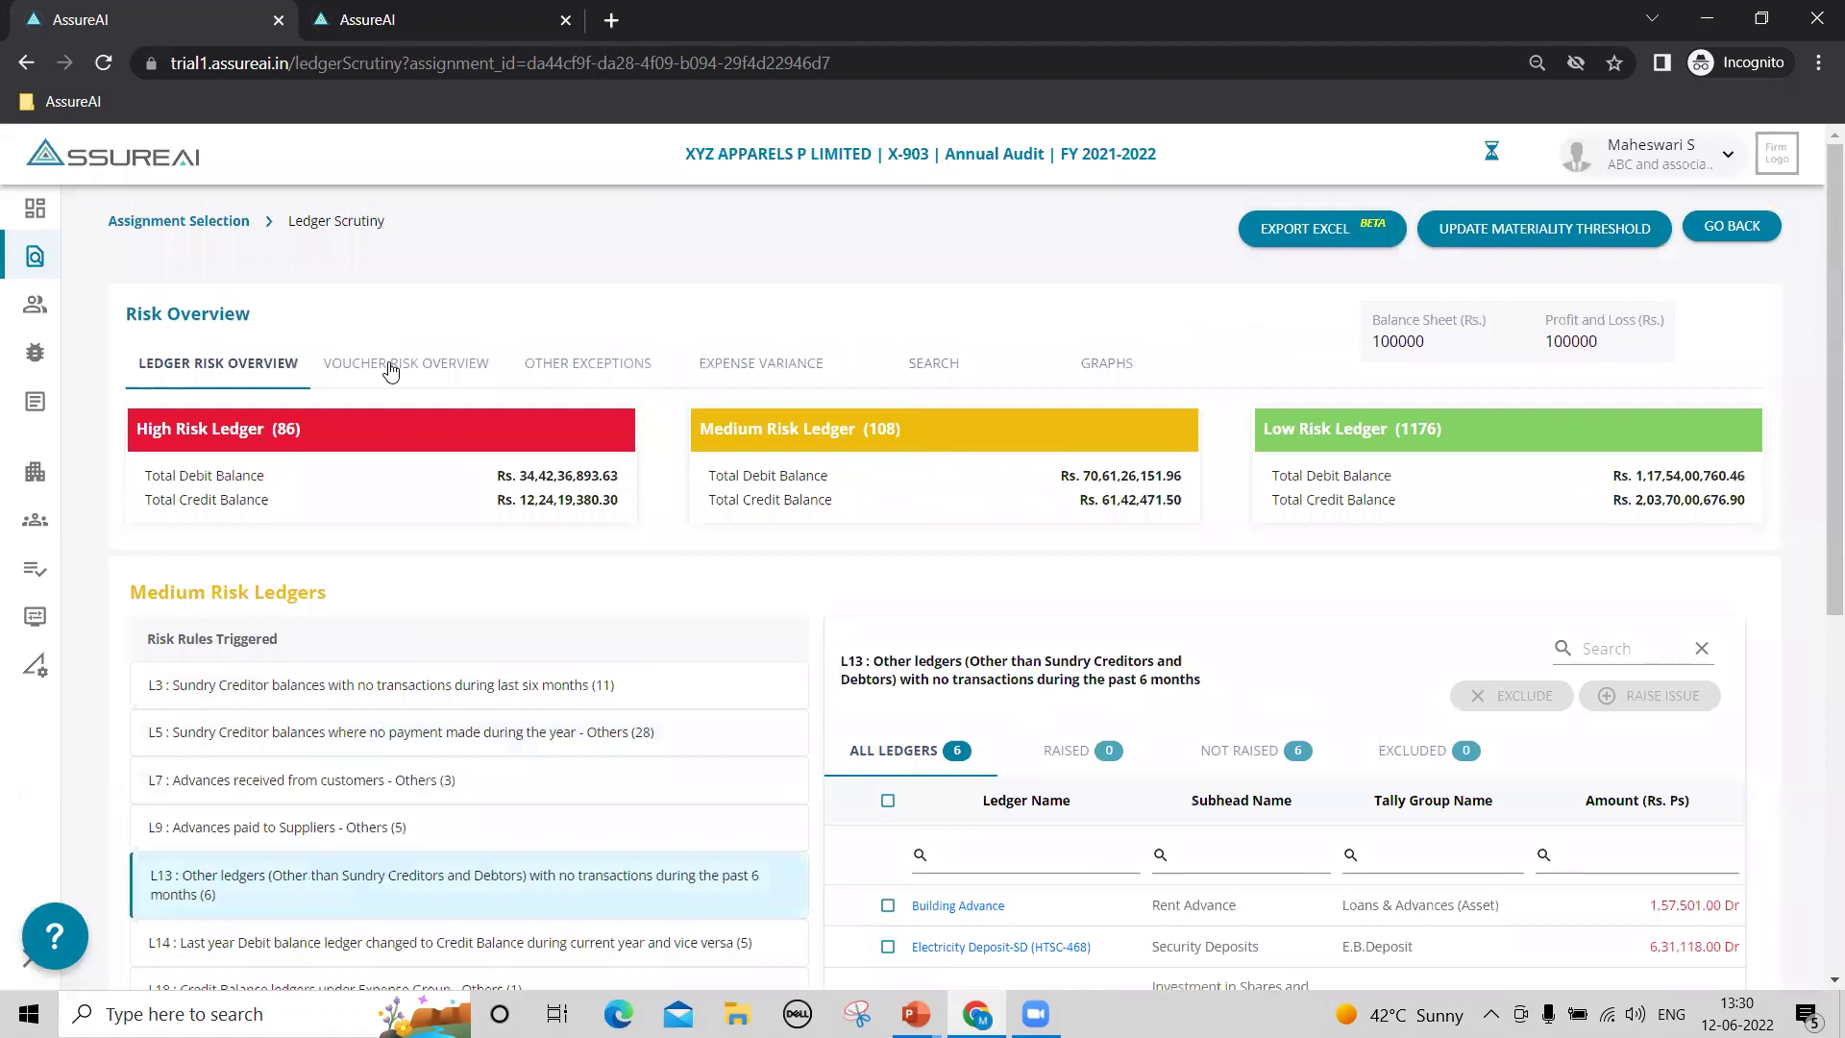
left_click(389, 363)
scroll(596, 528, "down", 2)
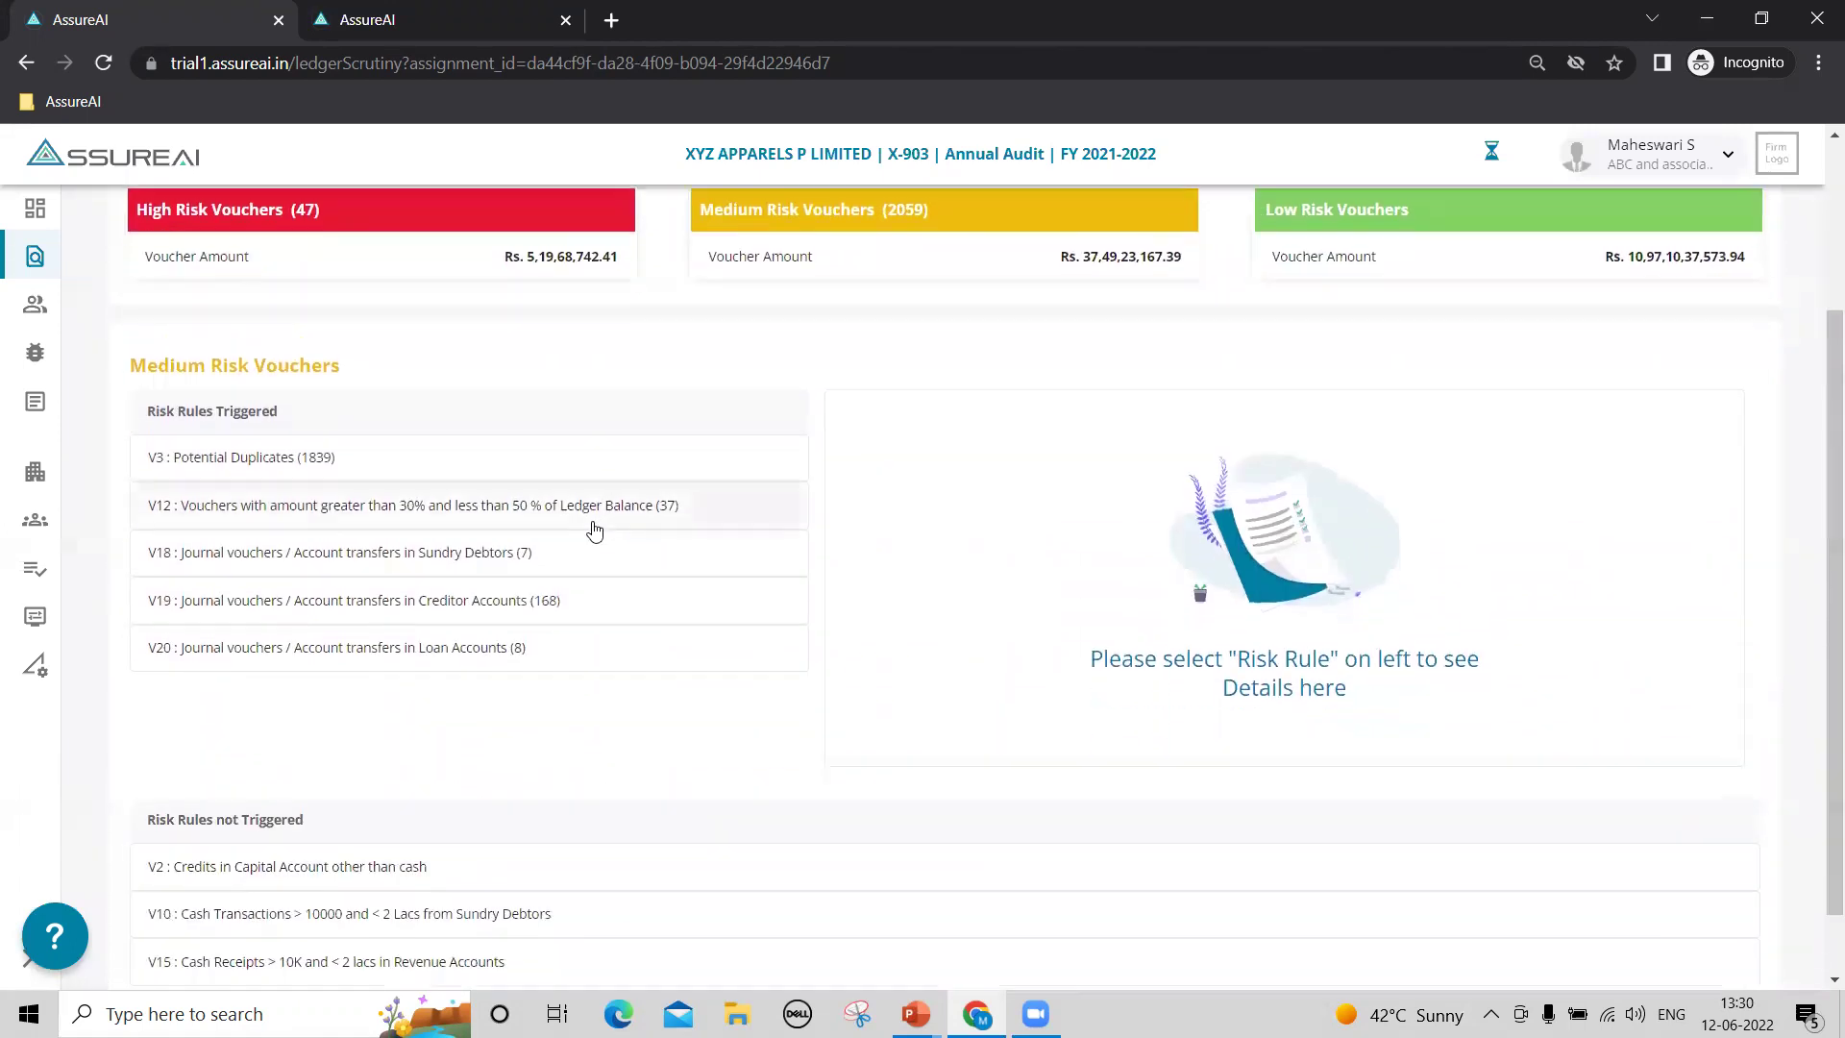
left_click(268, 223)
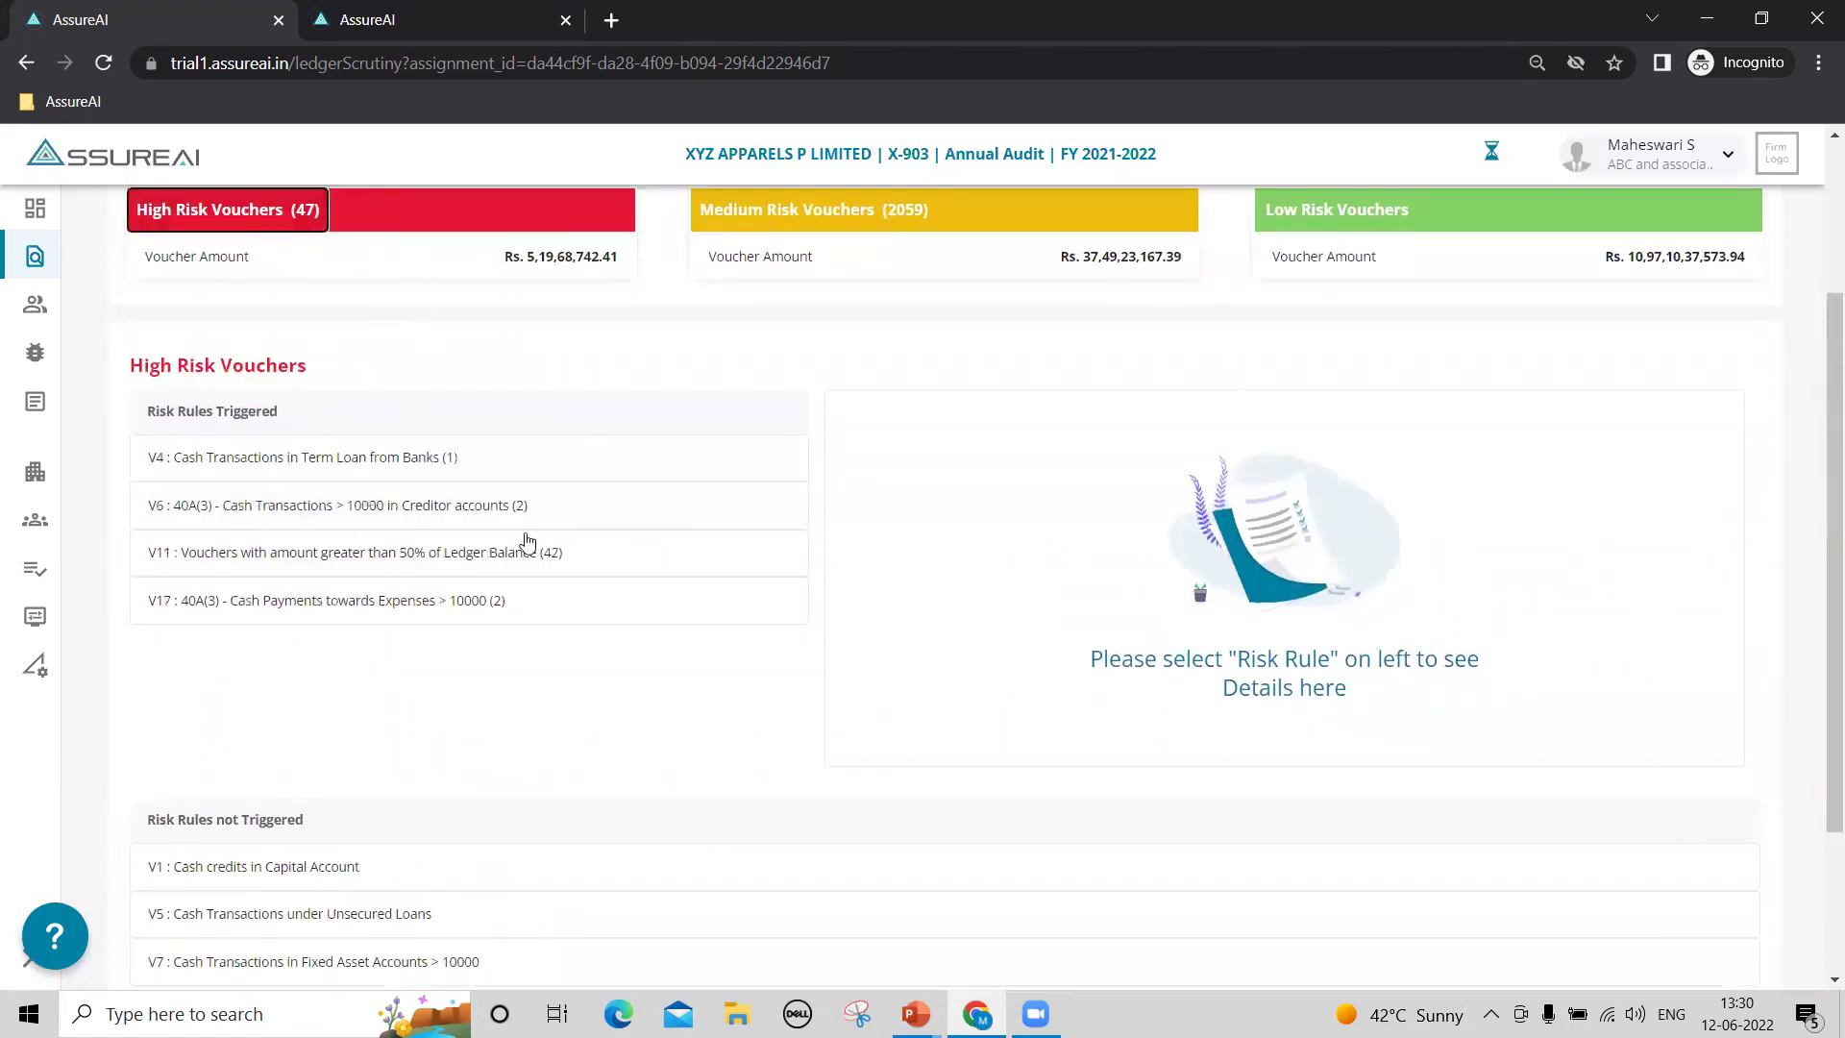
List the vouchers under rule V6 for cash transactions above 10000 in creditor accounts and select all of them.
scroll(851, 687, "up", 2)
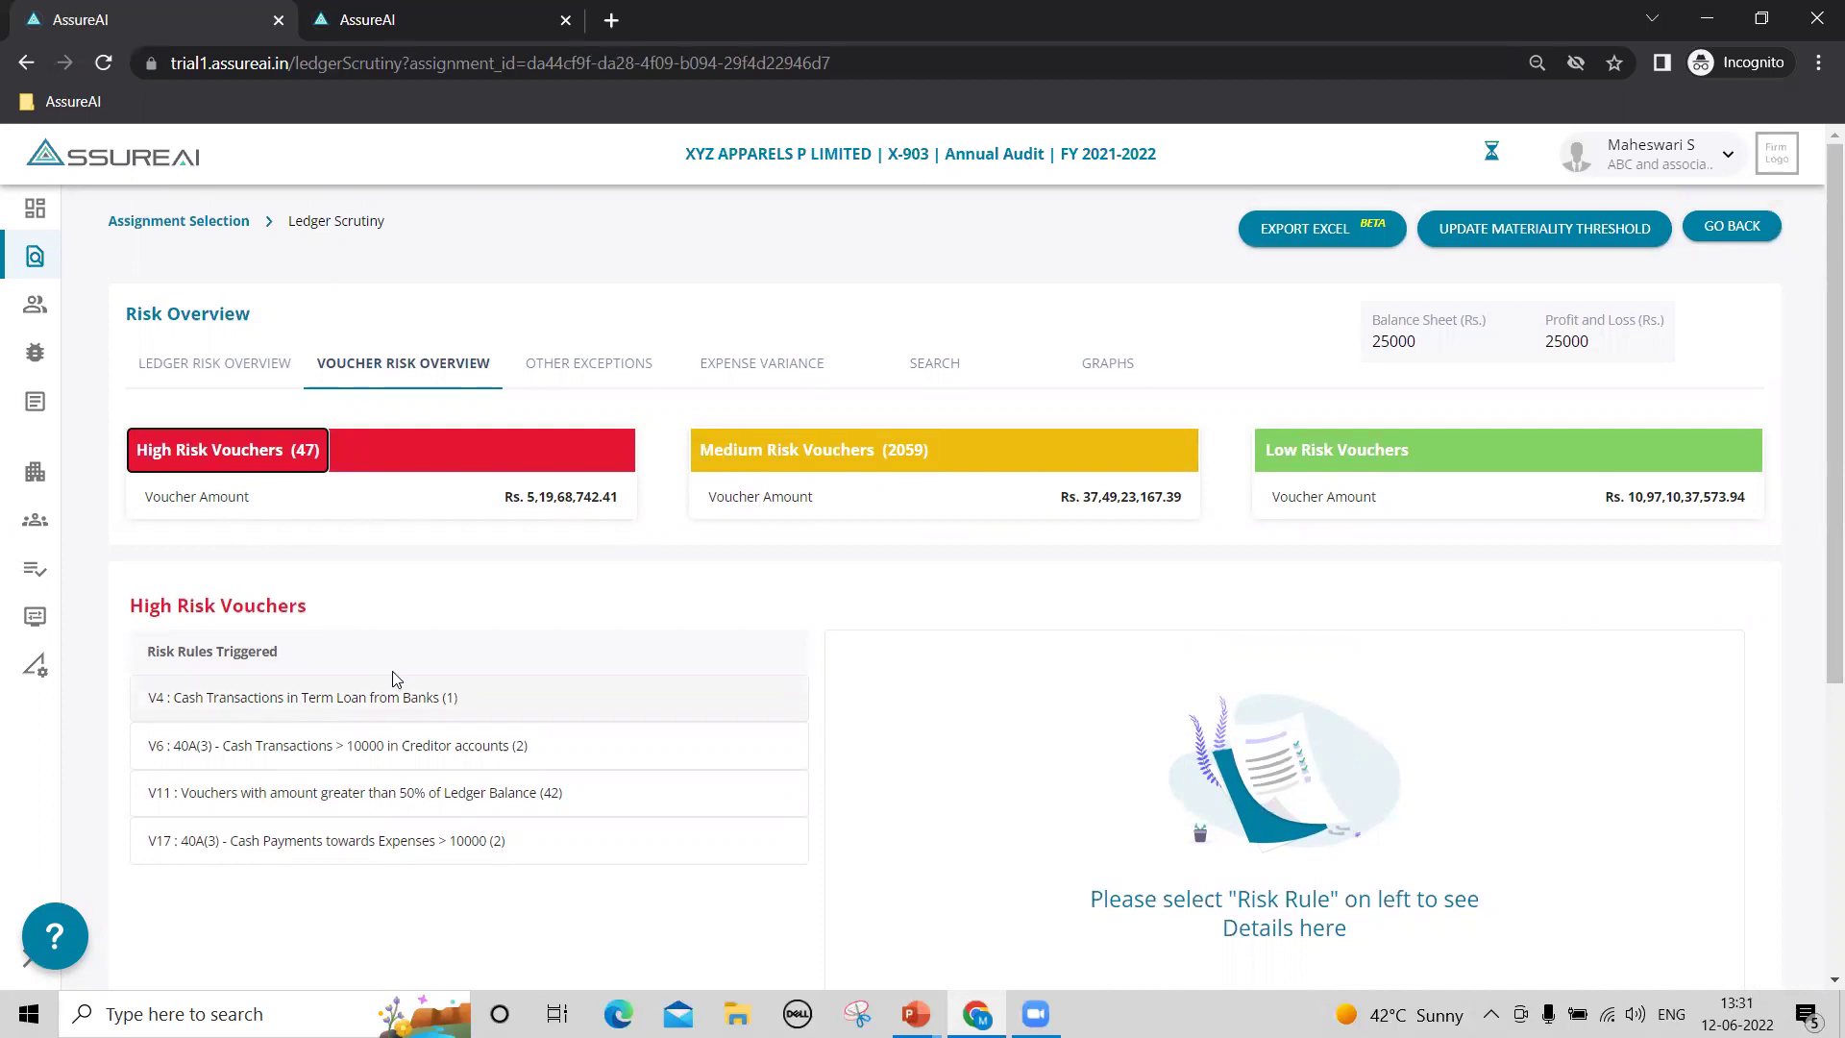
left_click(324, 756)
scroll(218, 486, "down", 5)
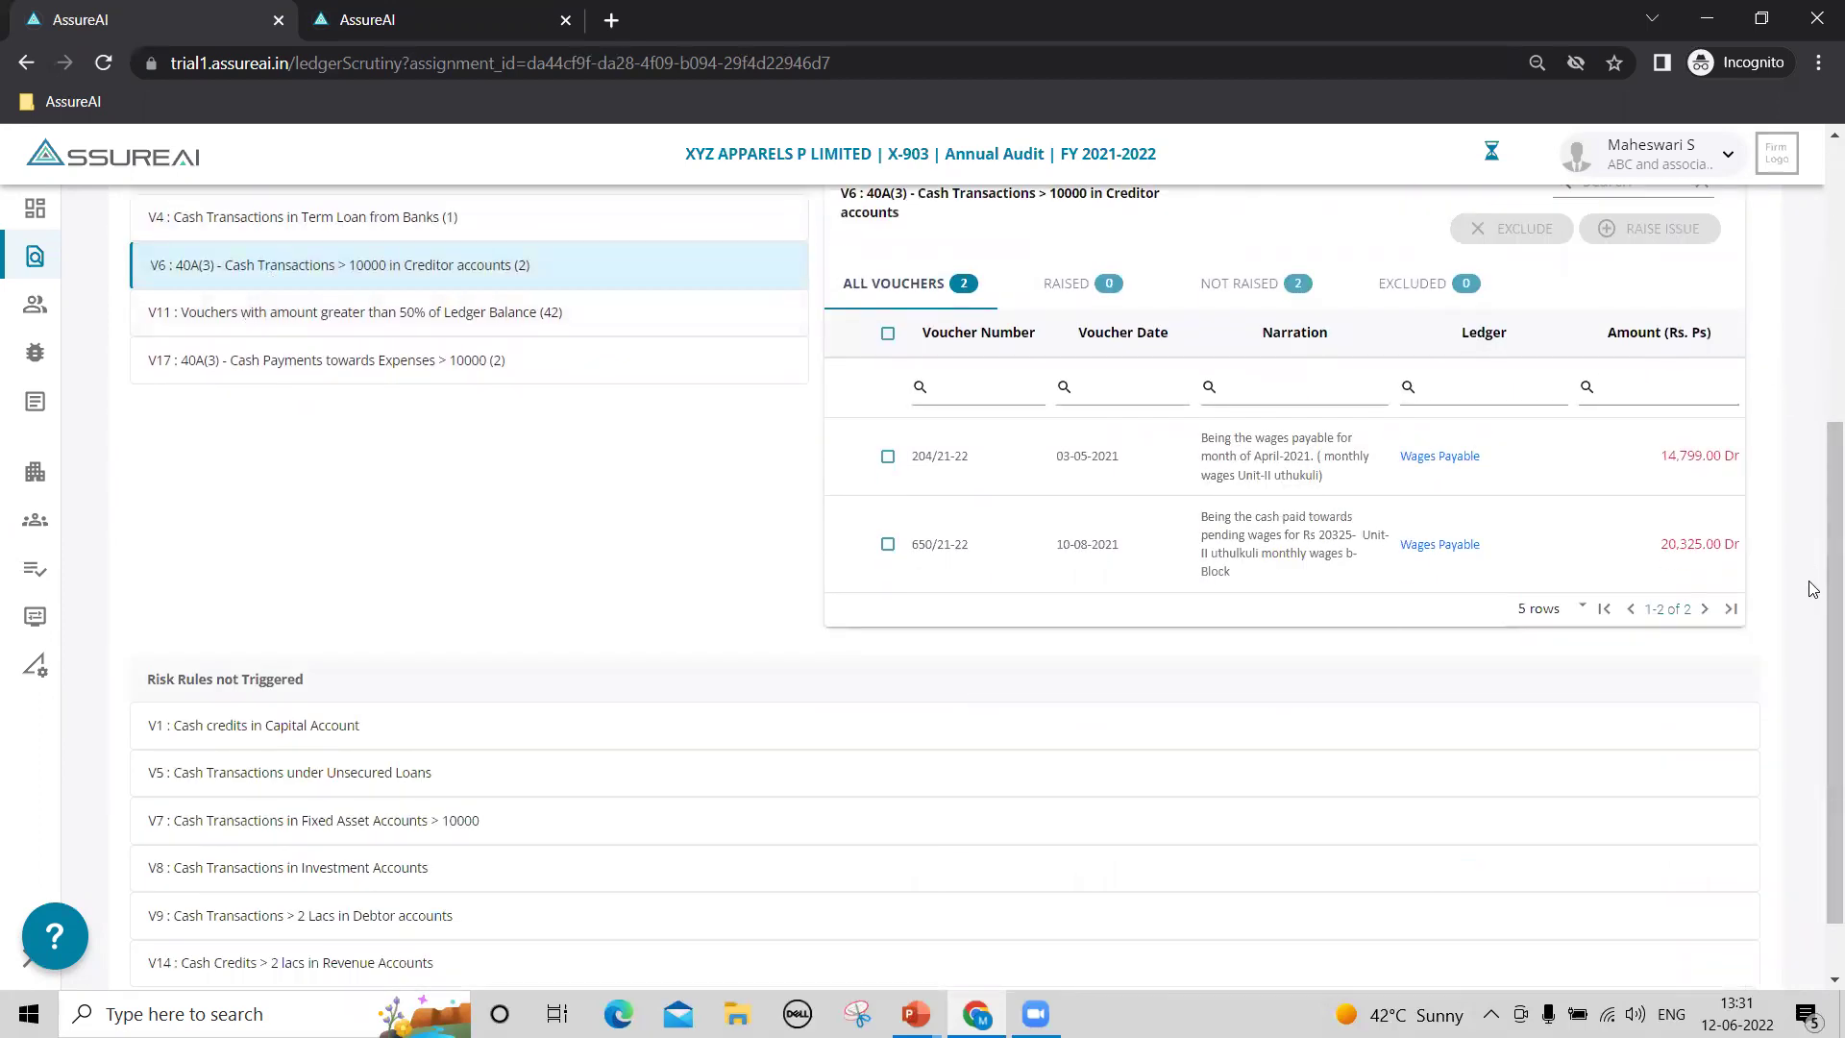
left_click_drag(1819, 571, 1818, 353)
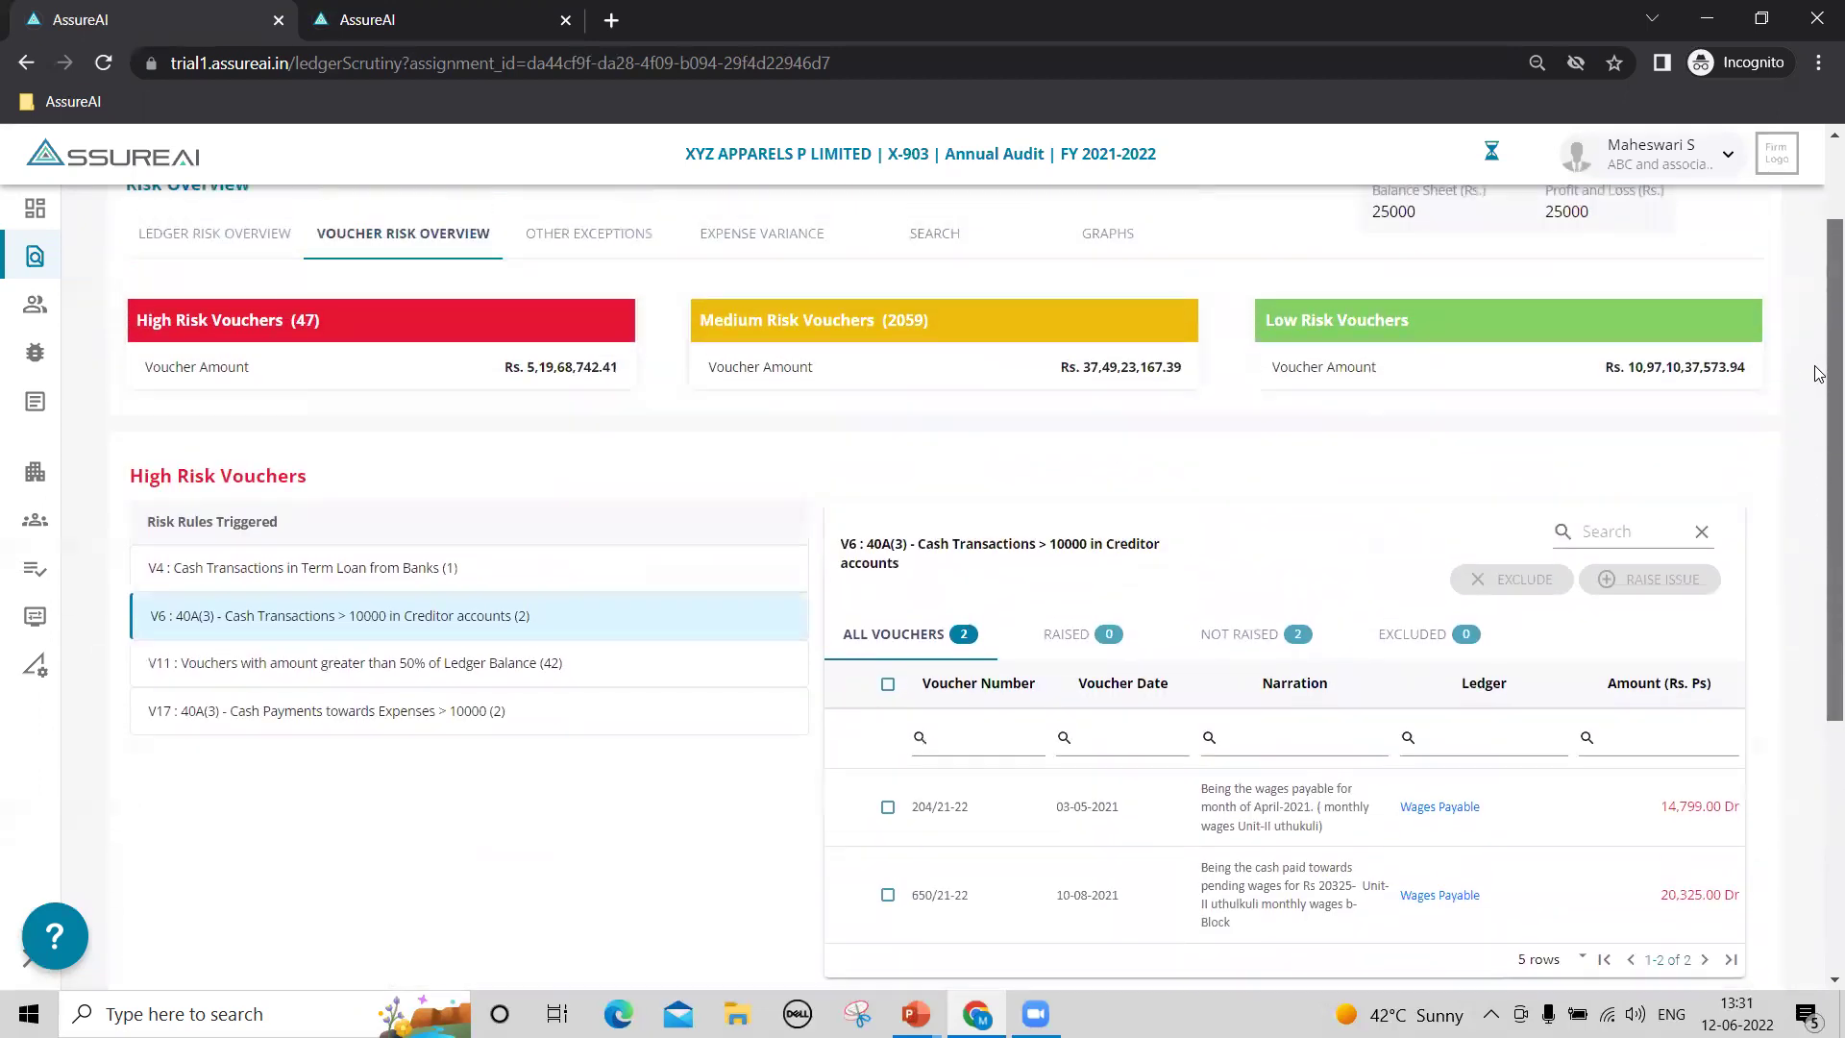
left_click(888, 687)
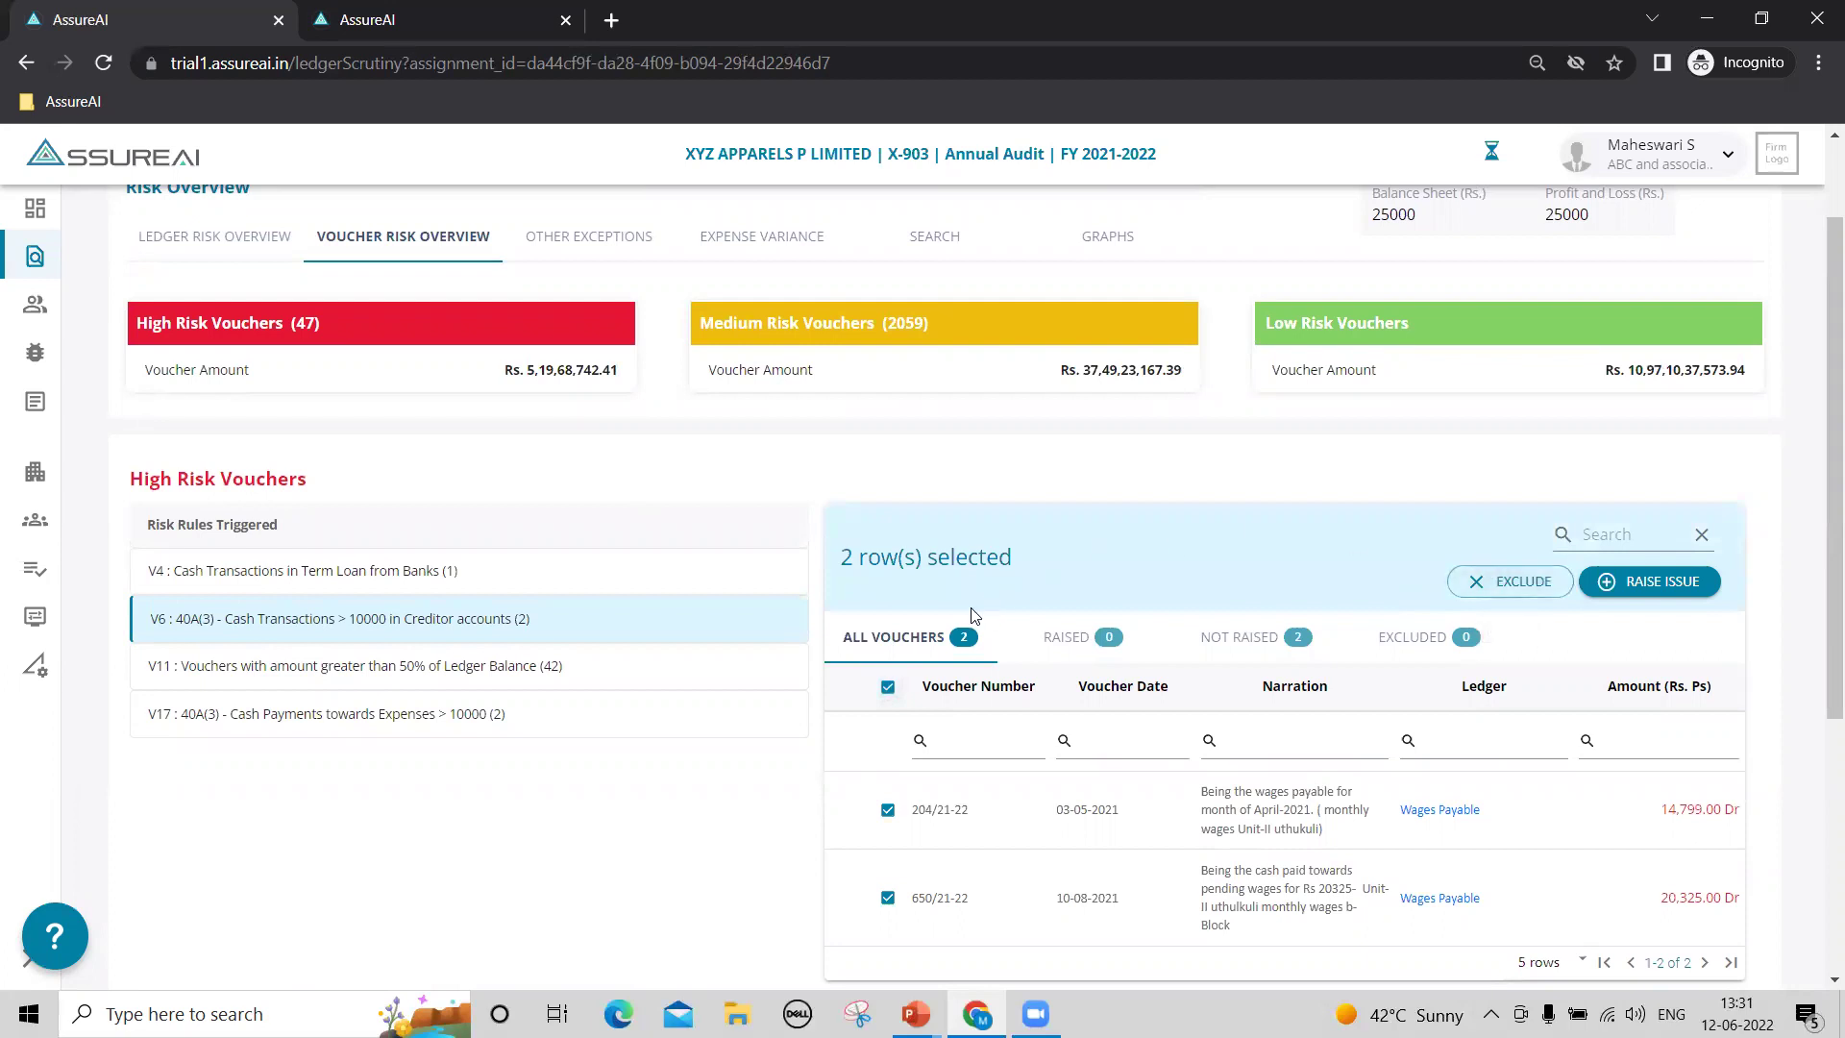
Clear the selection of vouchers under rule V6 and open the Expense Variance view.
left_click(888, 688)
scroll(651, 453, "up", 2)
left_click(731, 365)
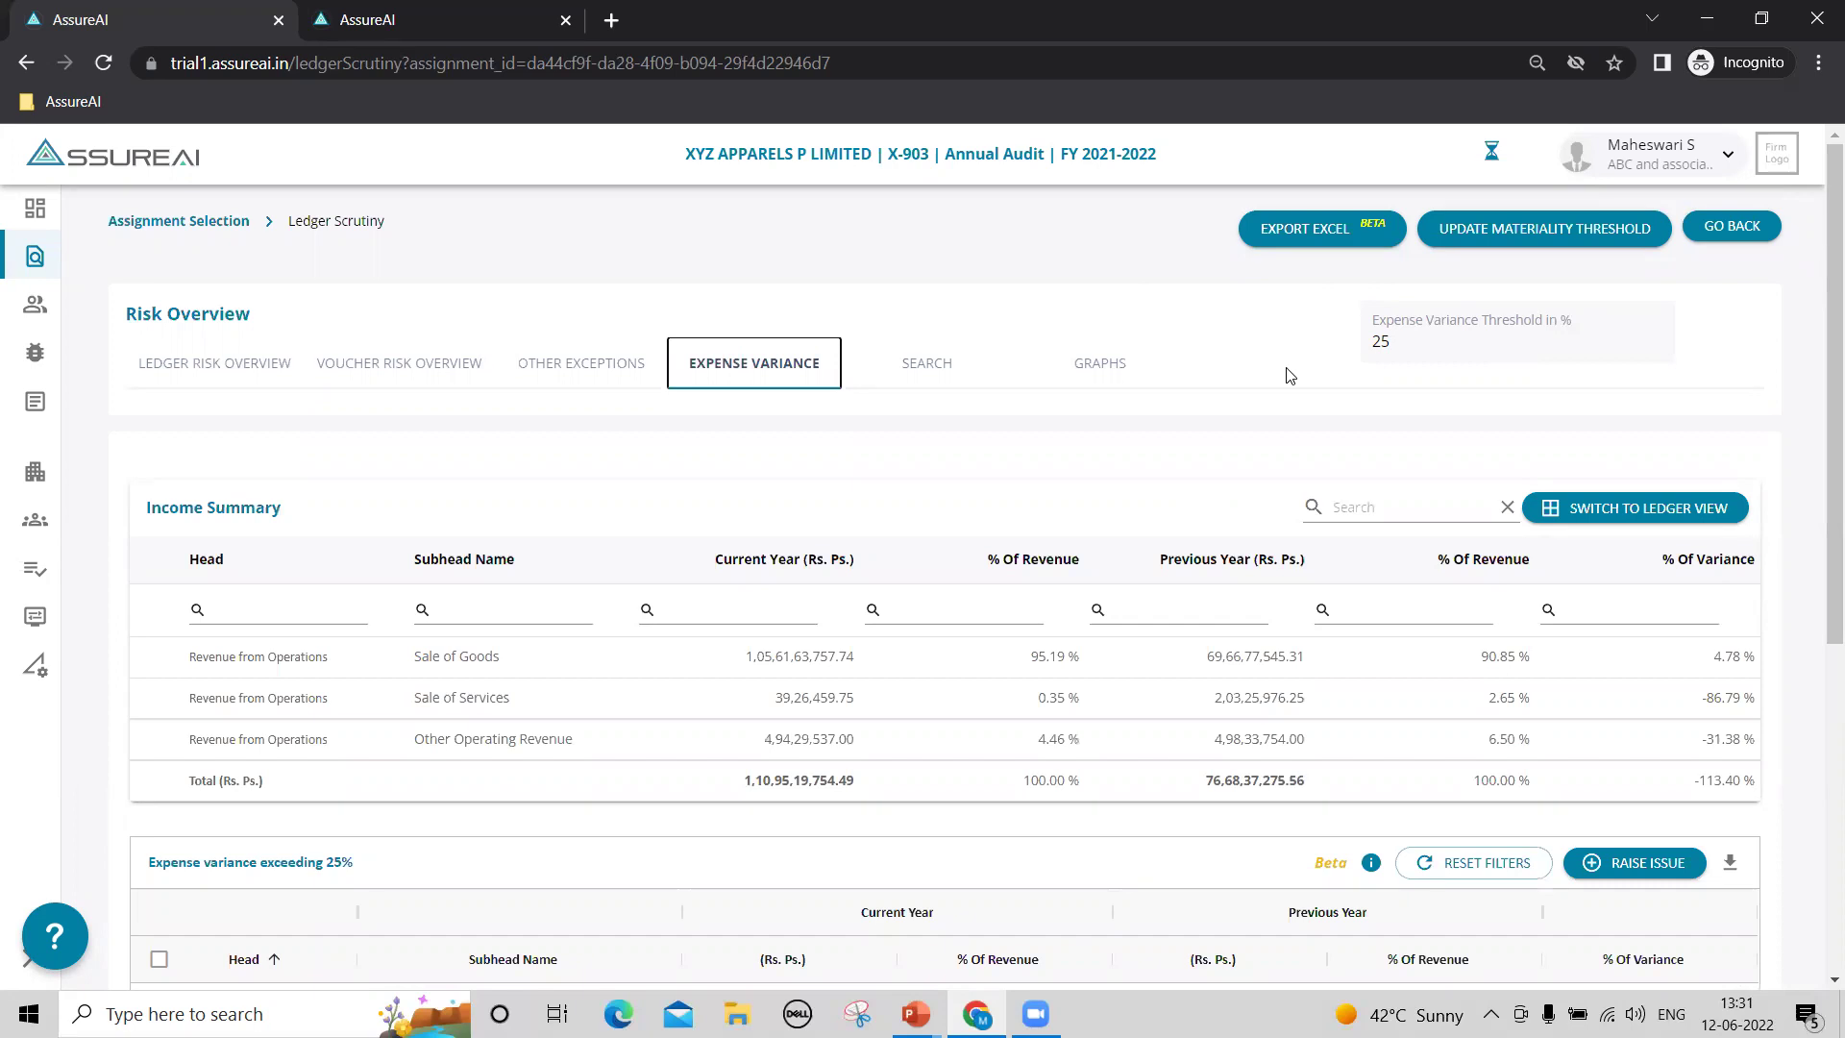
Examine the Income Summary, the expense variance threshold and the subheads whose variance exceeds it.
scroll(1289, 374, "down", 1)
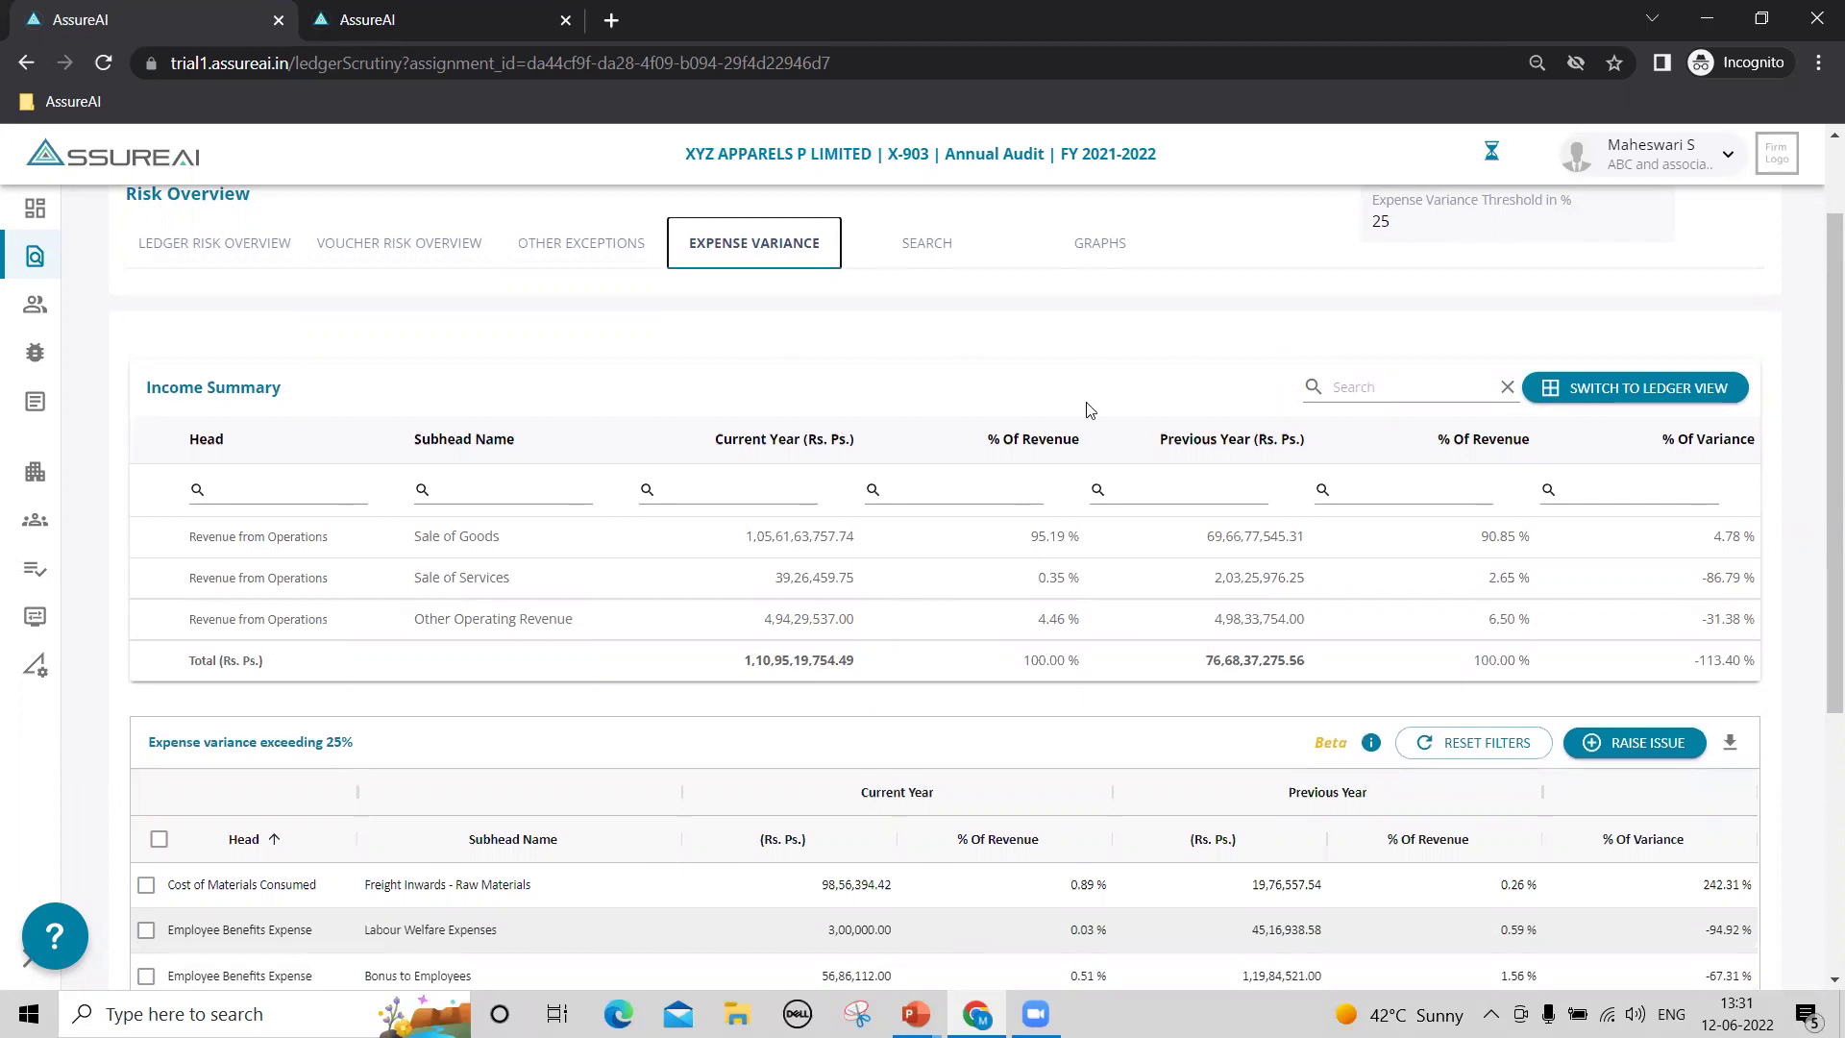
scroll(1268, 440, "down", 1)
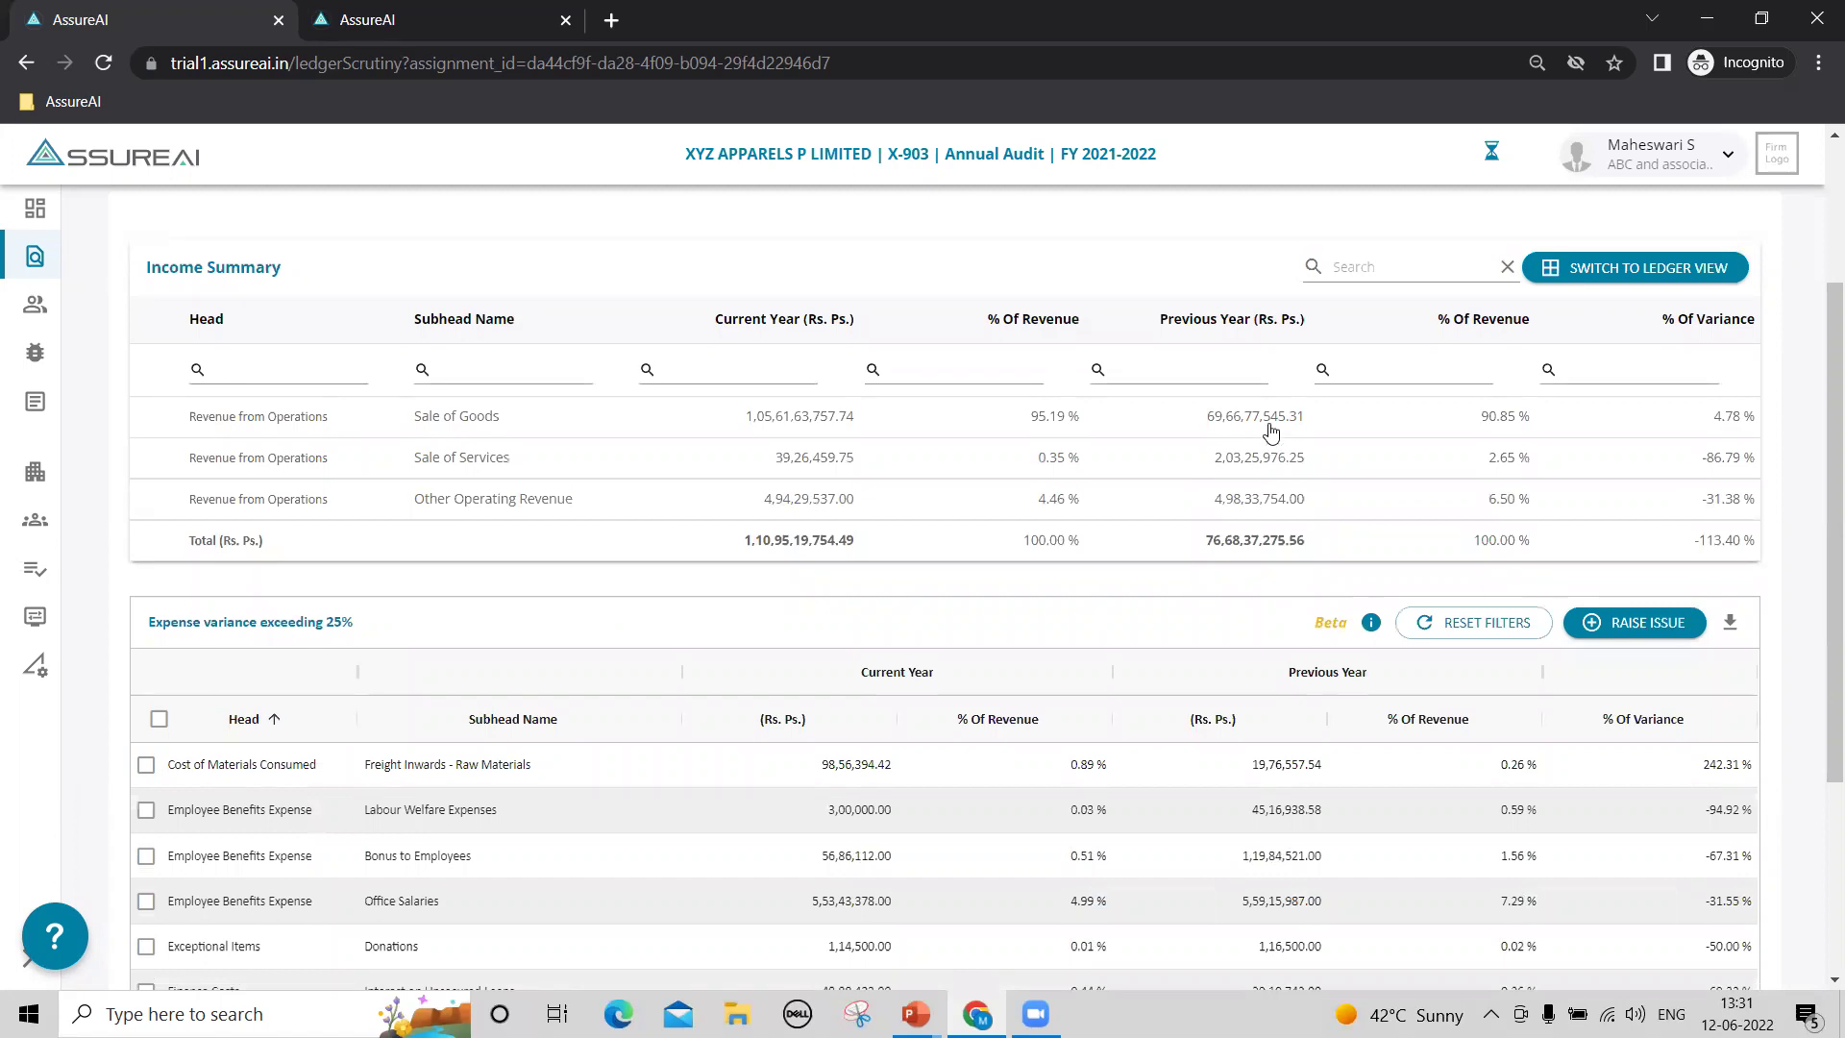
scroll(1270, 432, "up", 2)
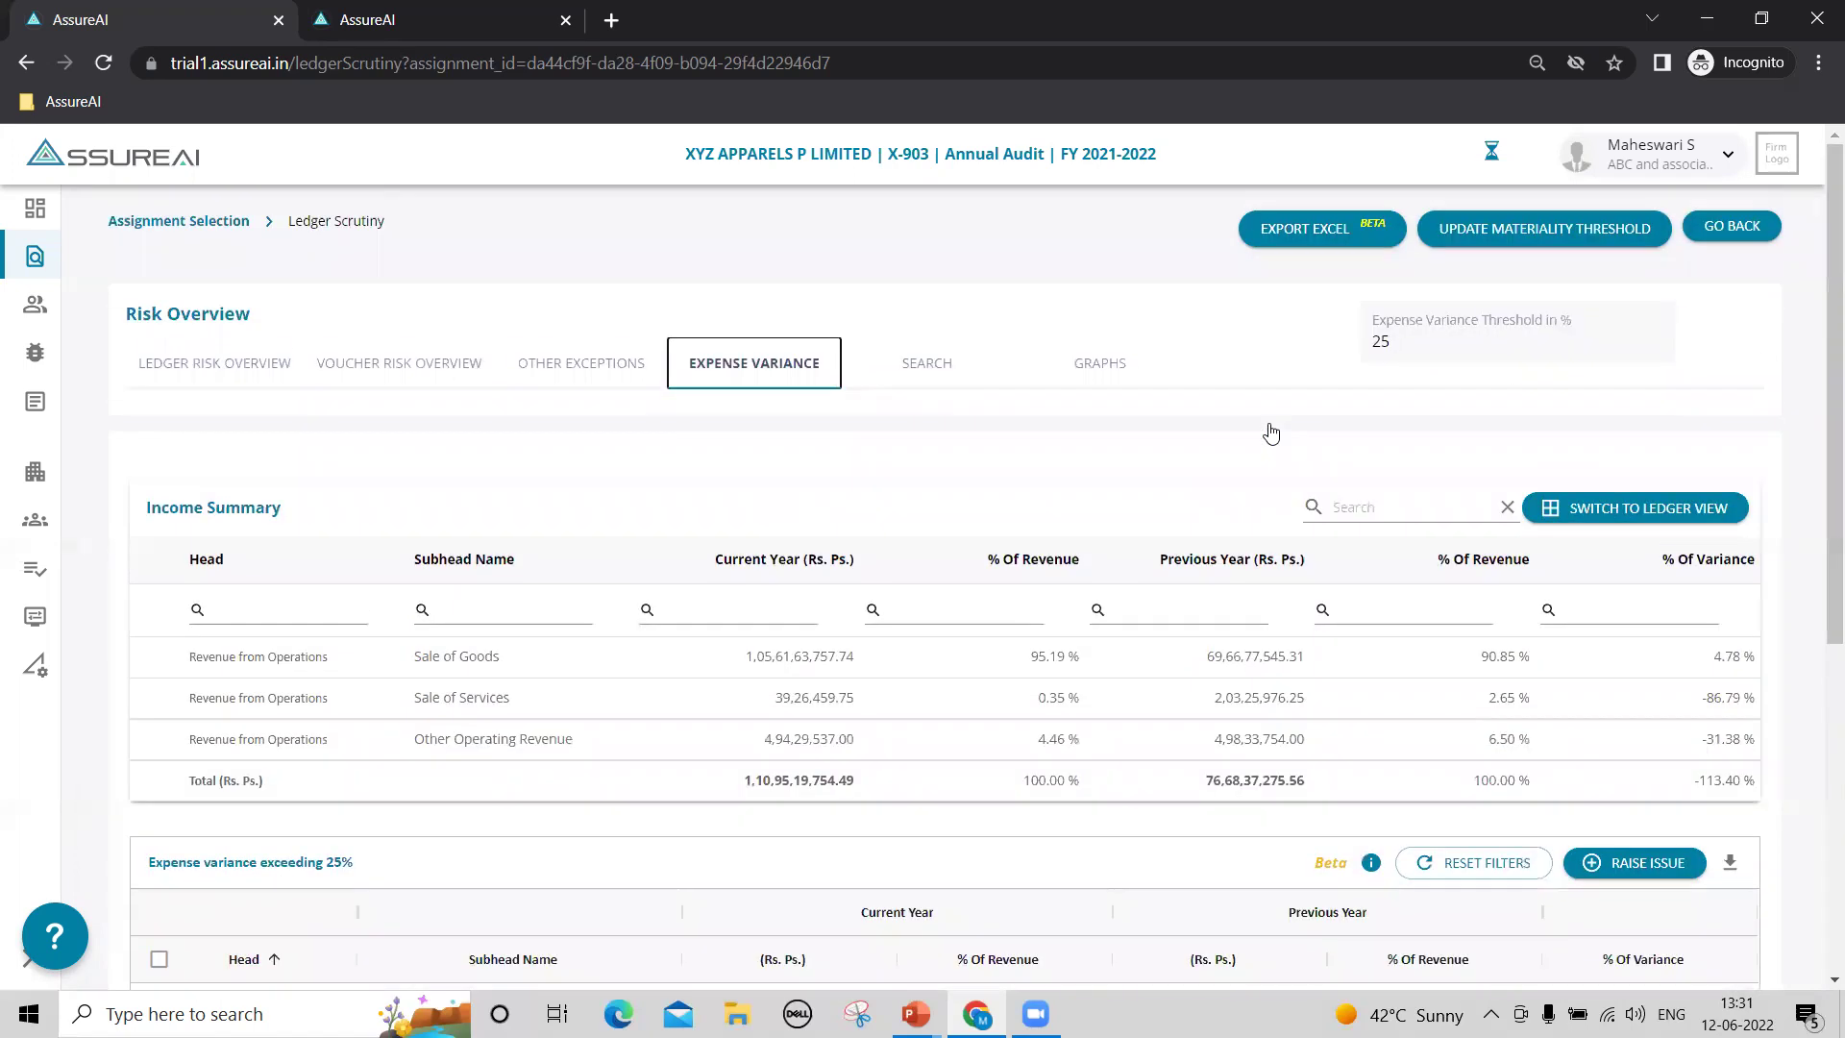
left_click_drag(1407, 344, 1372, 361)
scroll(1410, 367, "down", 5)
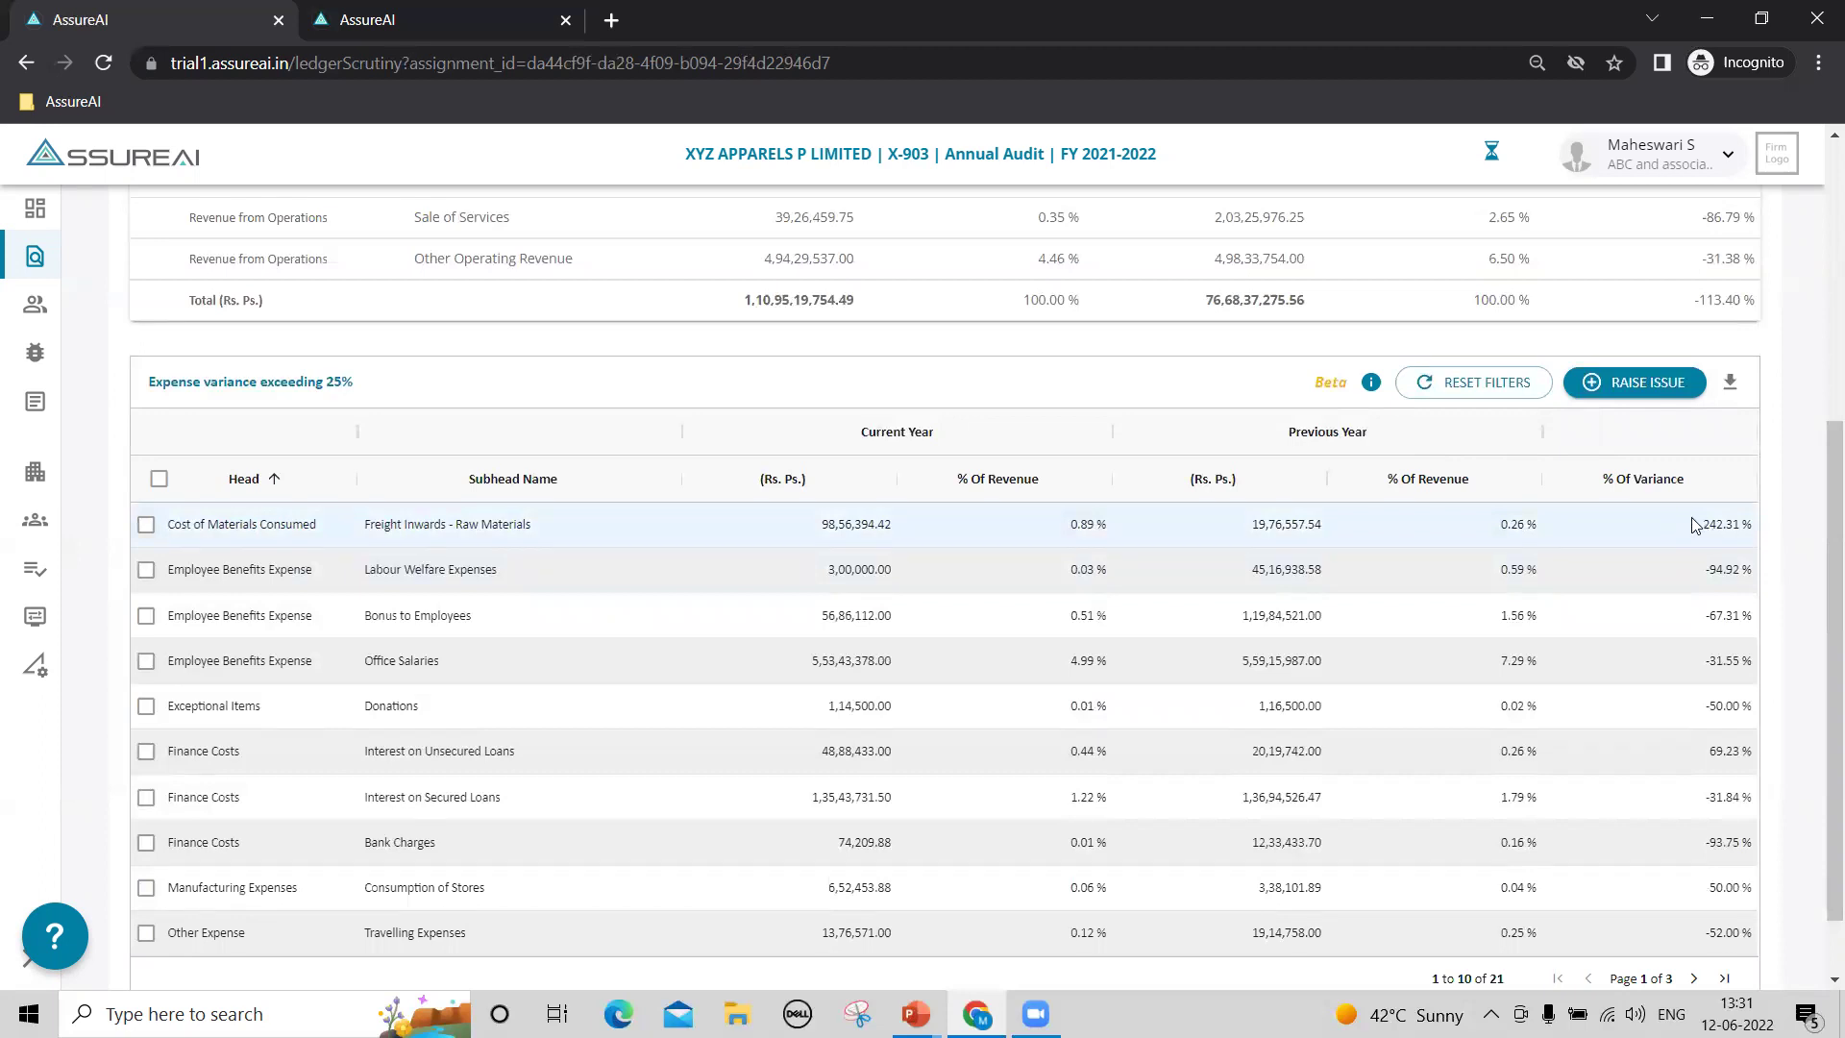
scroll(1695, 526, "down", 1)
scroll(1694, 526, "up", 4)
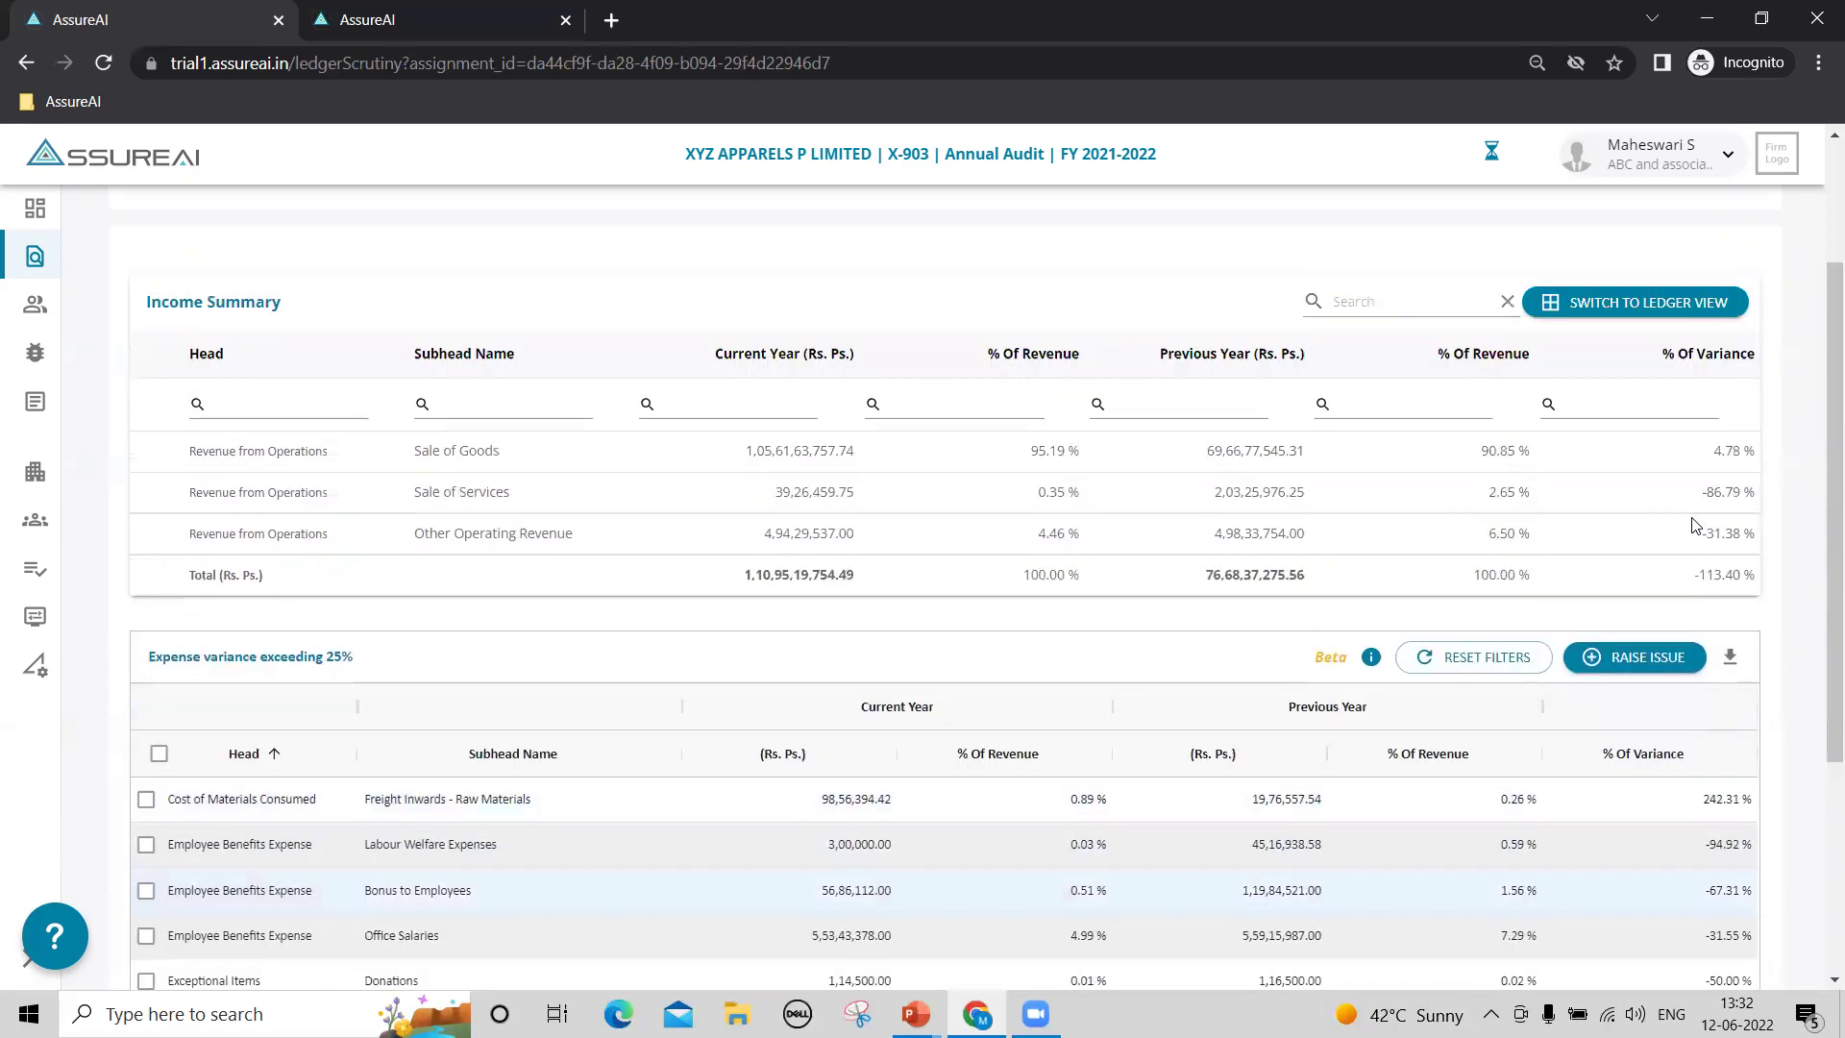
Switch the expense variance list to ledger view and review the individual ledgers exceeding the threshold.
left_click(1649, 310)
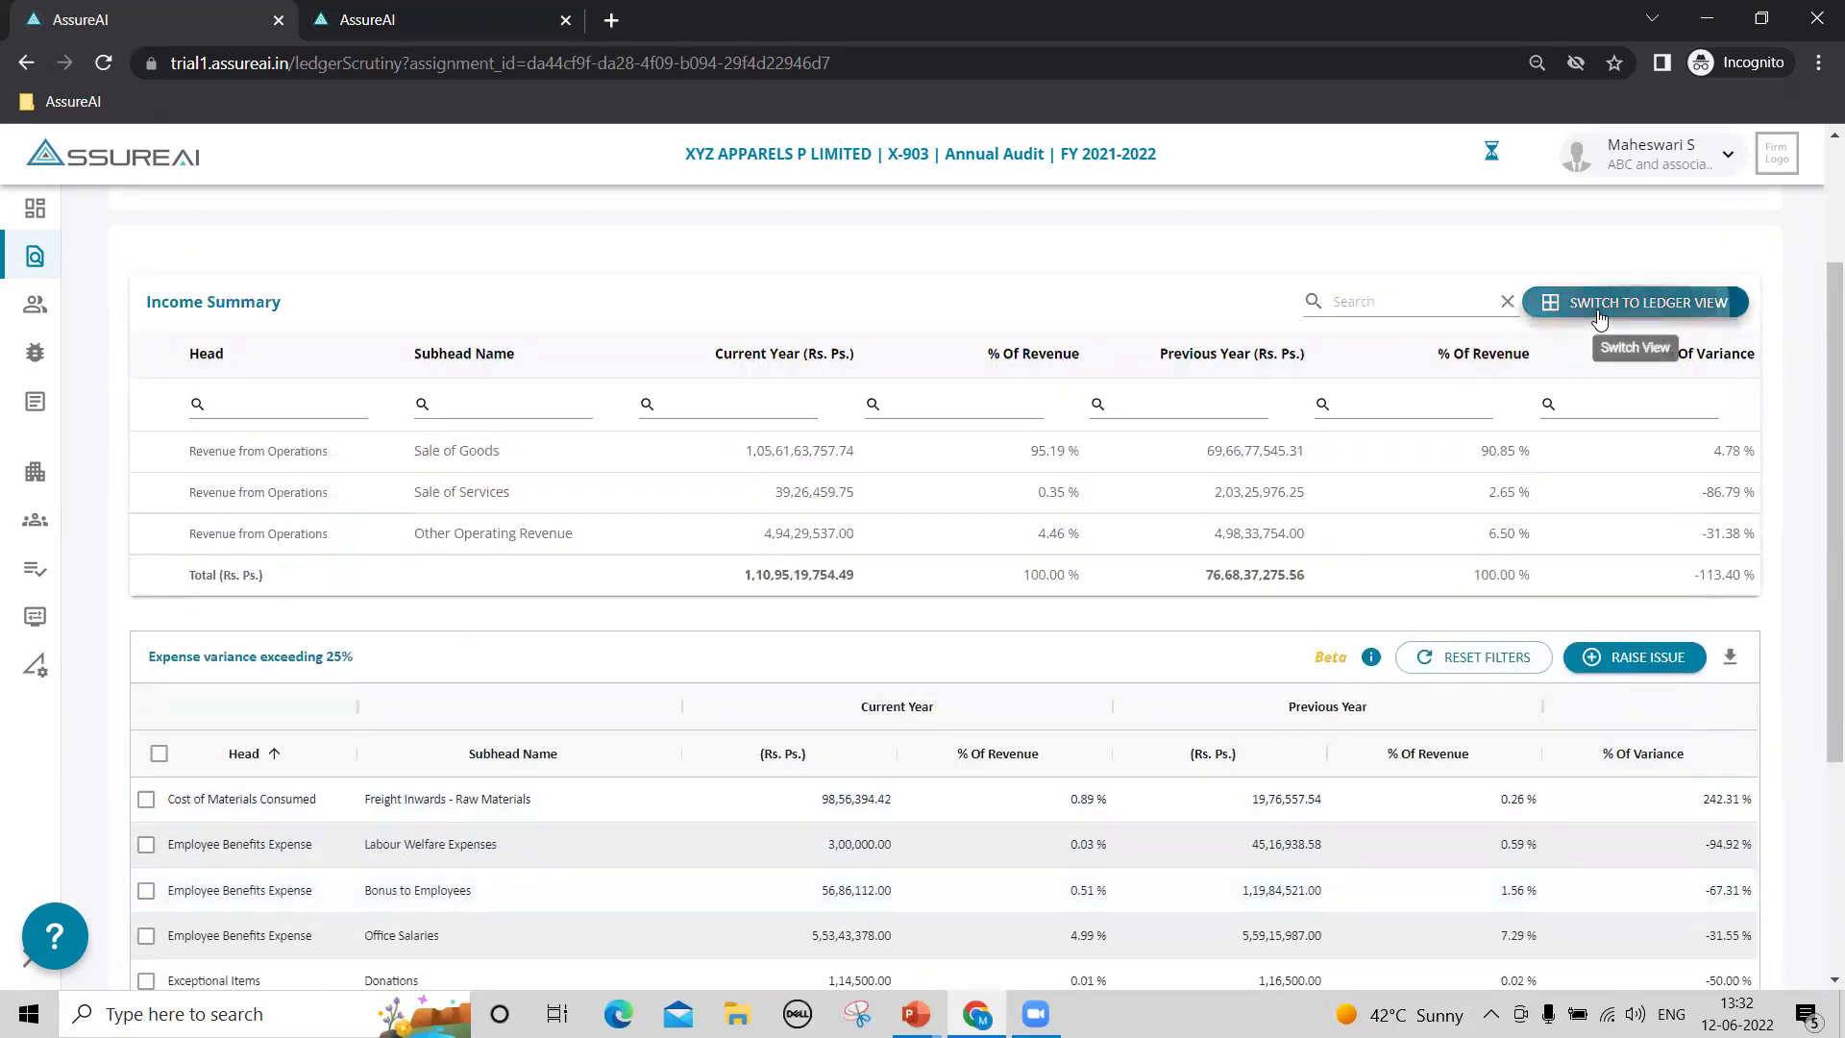
scroll(1715, 489, "down", 4)
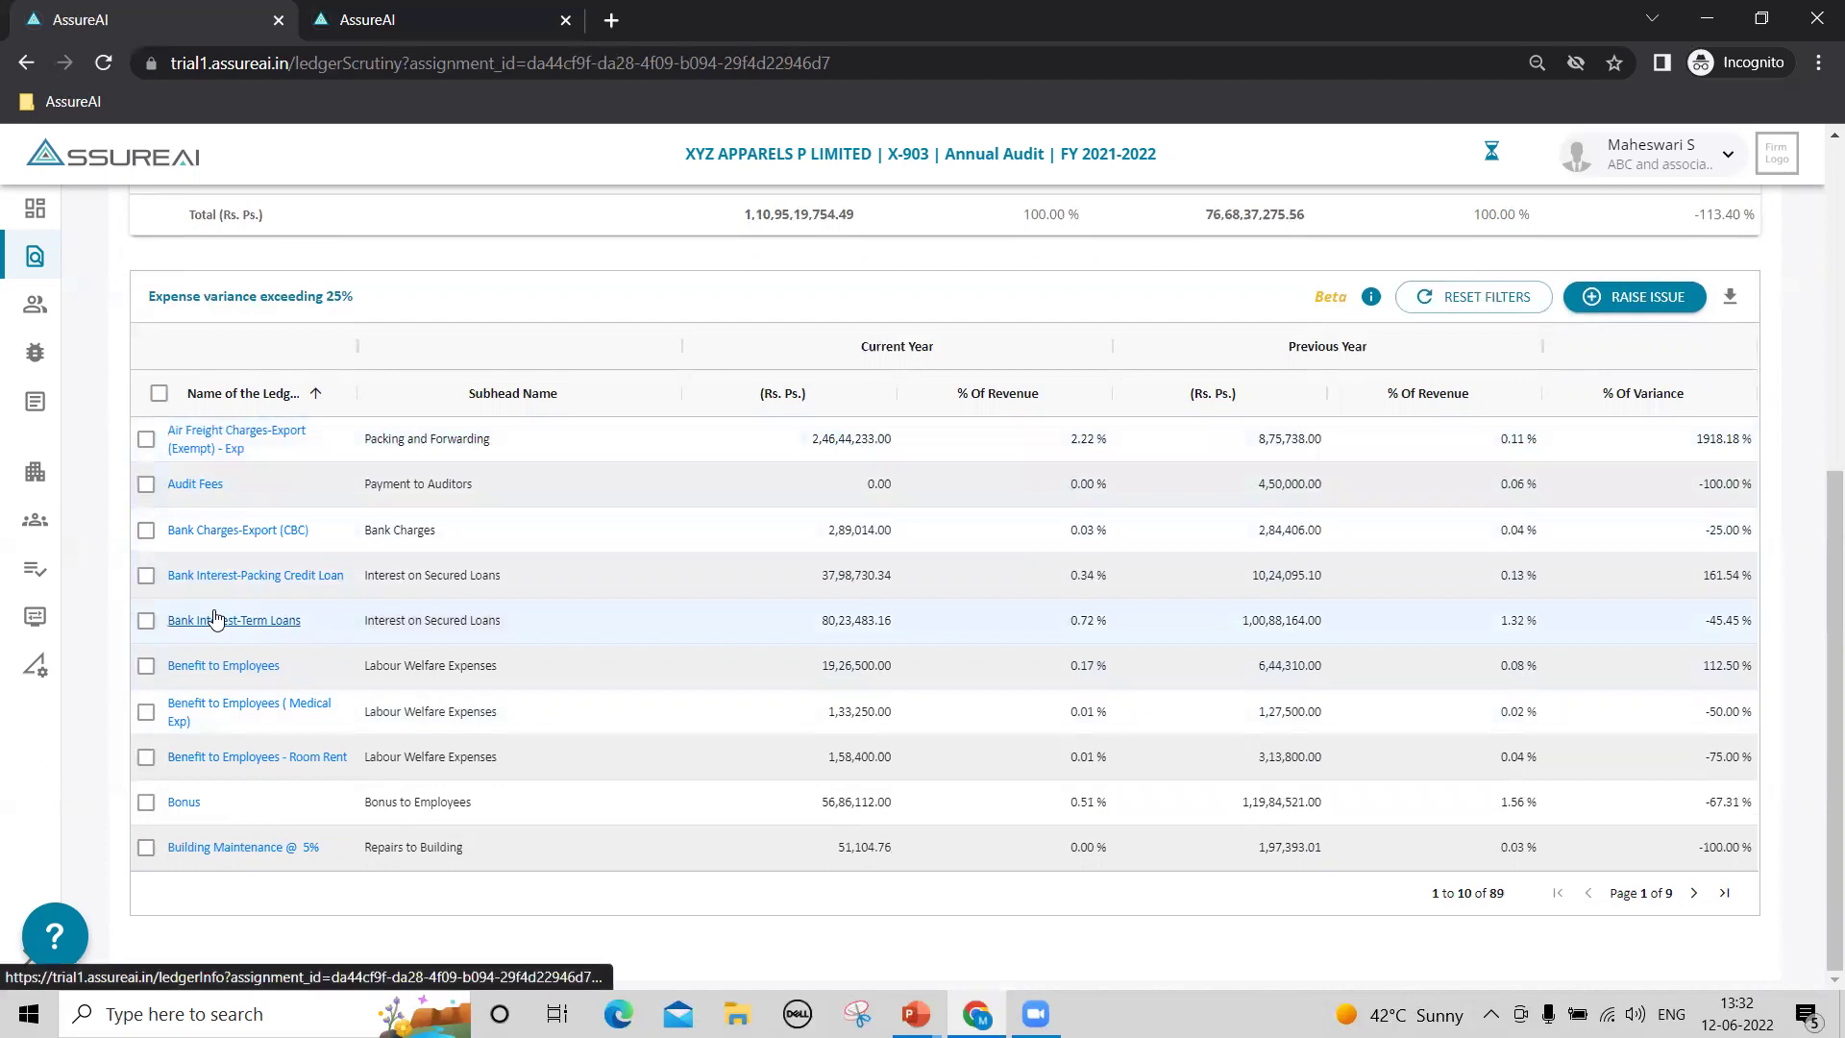
scroll(1650, 486, "up", 6)
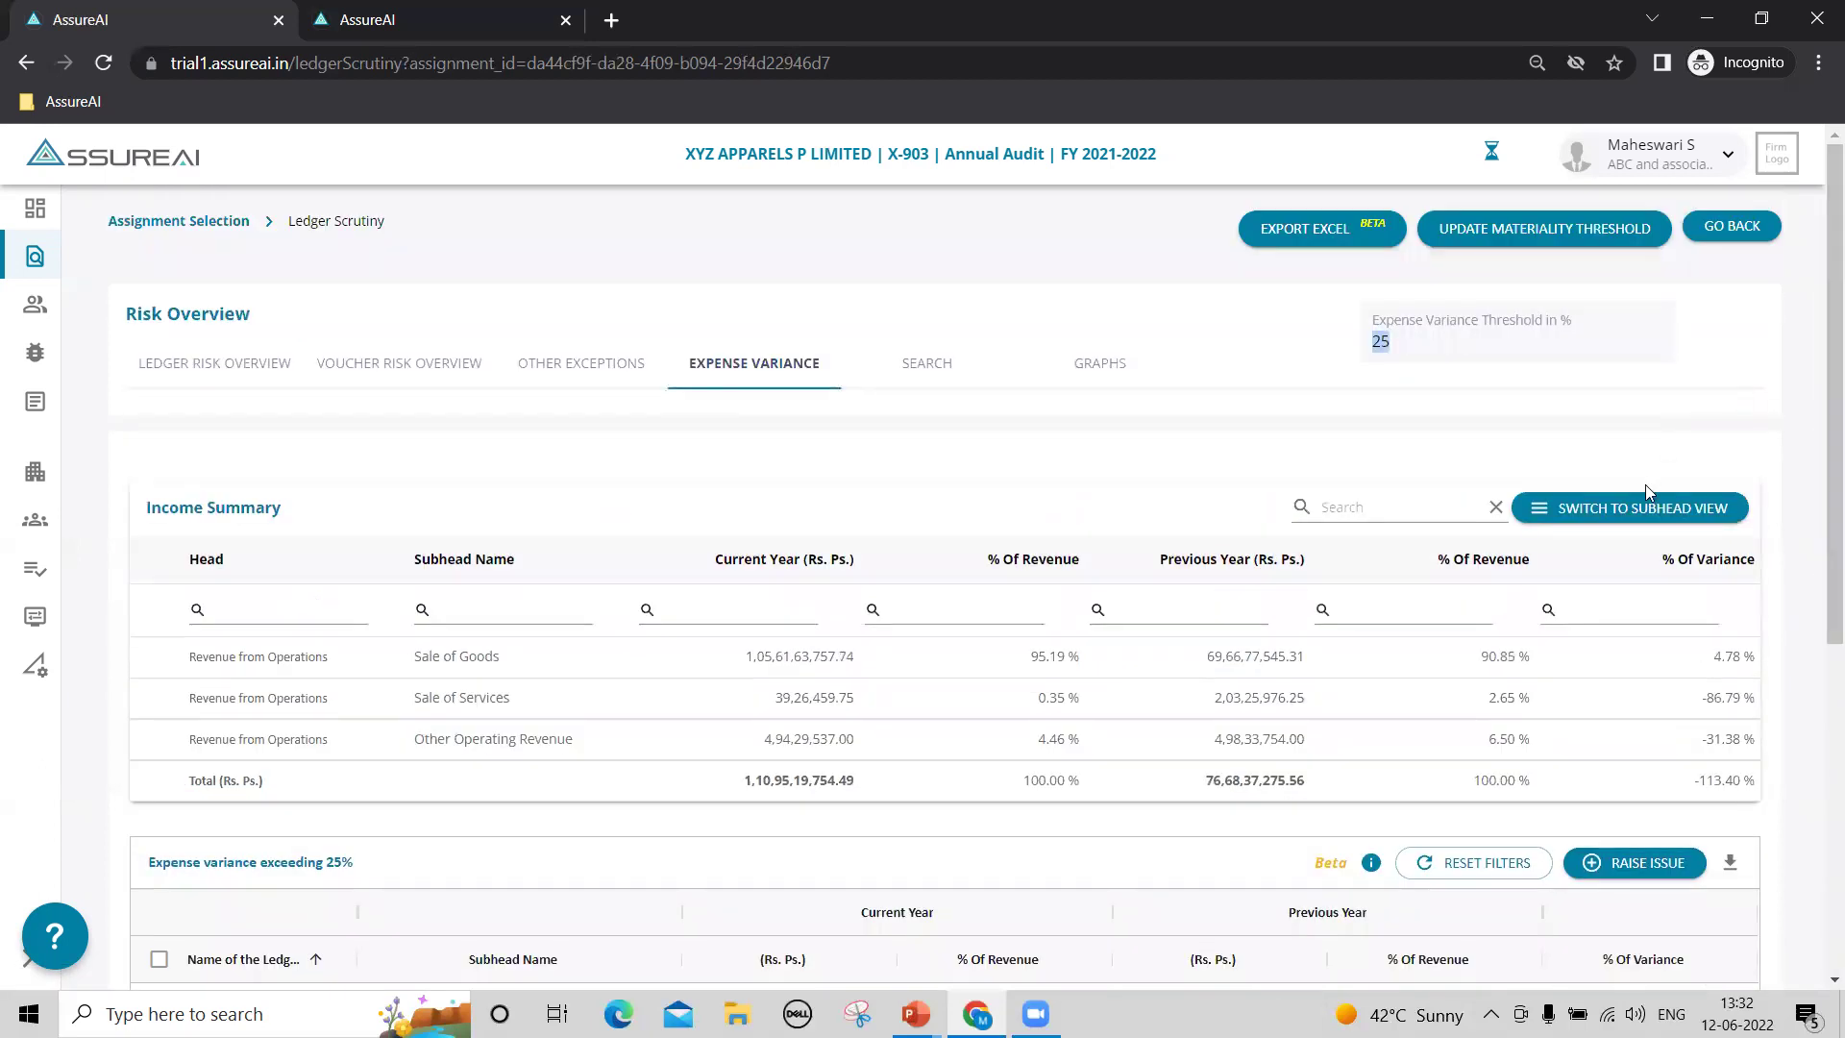
Return the expense variance list to subhead view and review its heads and subheads.
left_click(1650, 507)
scroll(1650, 485, "down", 6)
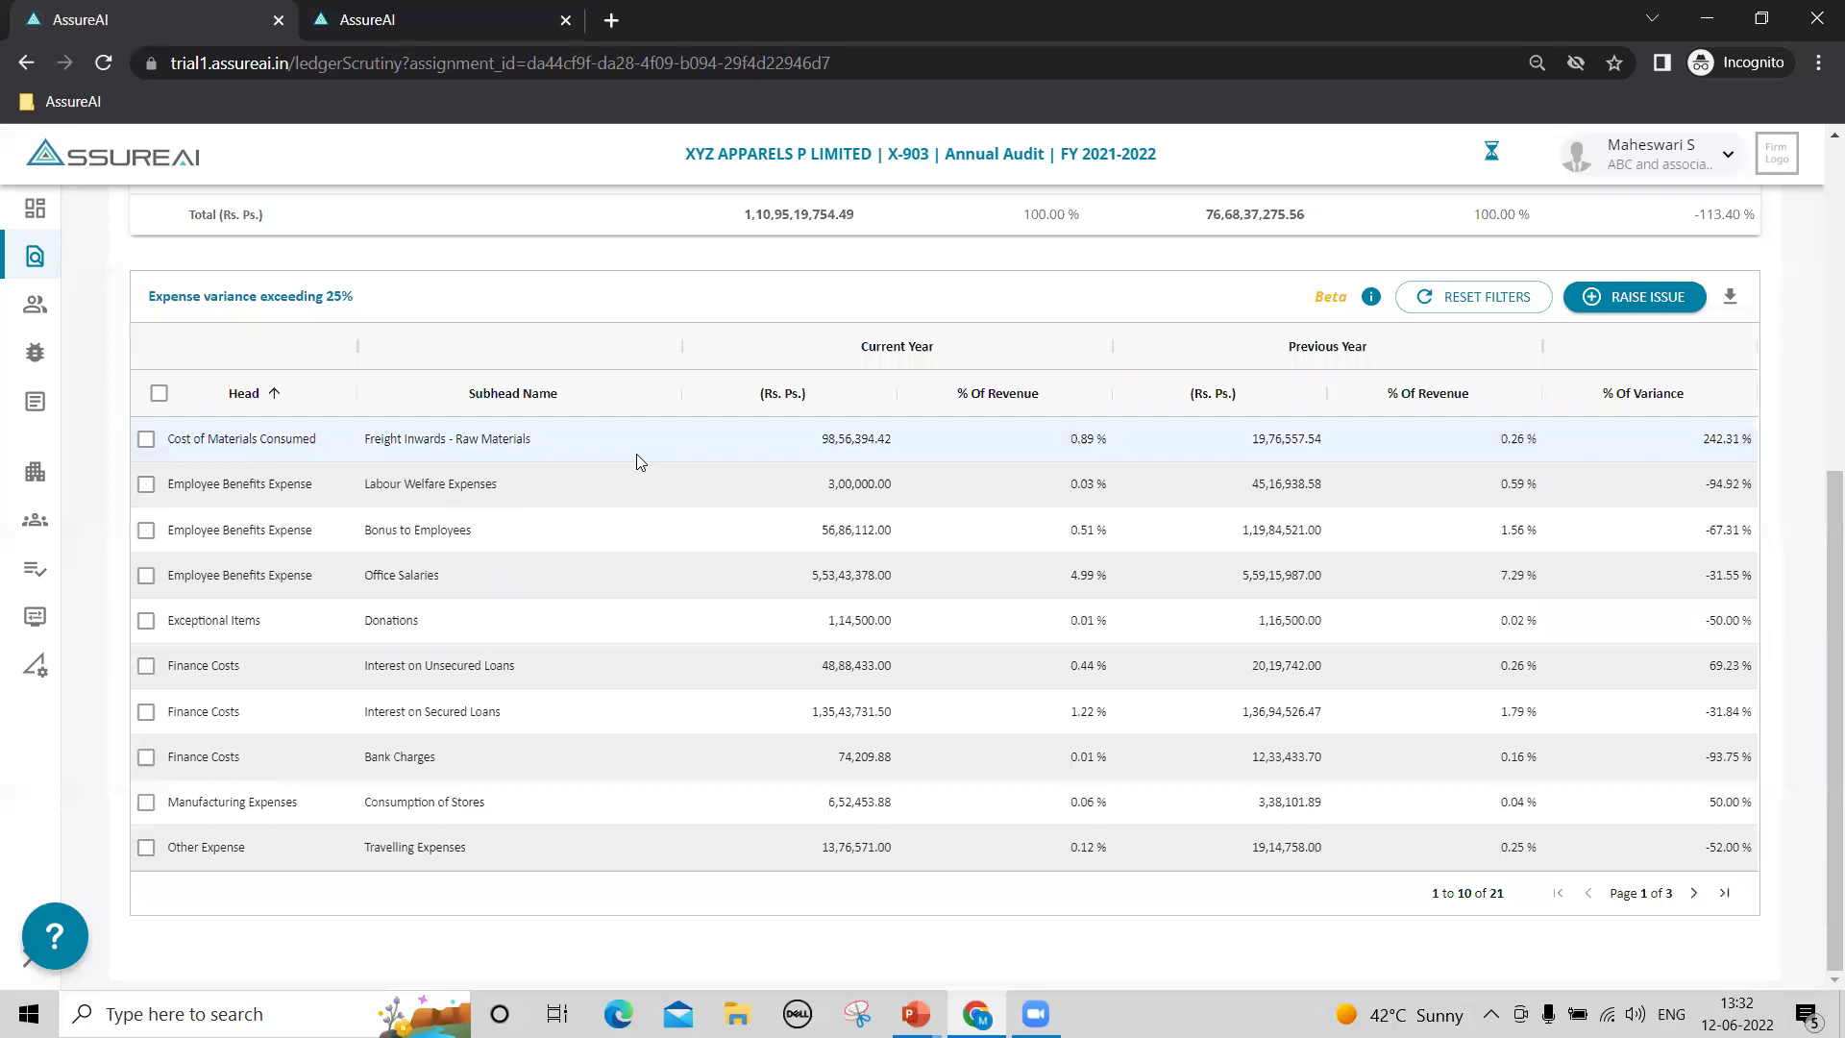
scroll(633, 463, "up", 2)
scroll(627, 491, "up", 4)
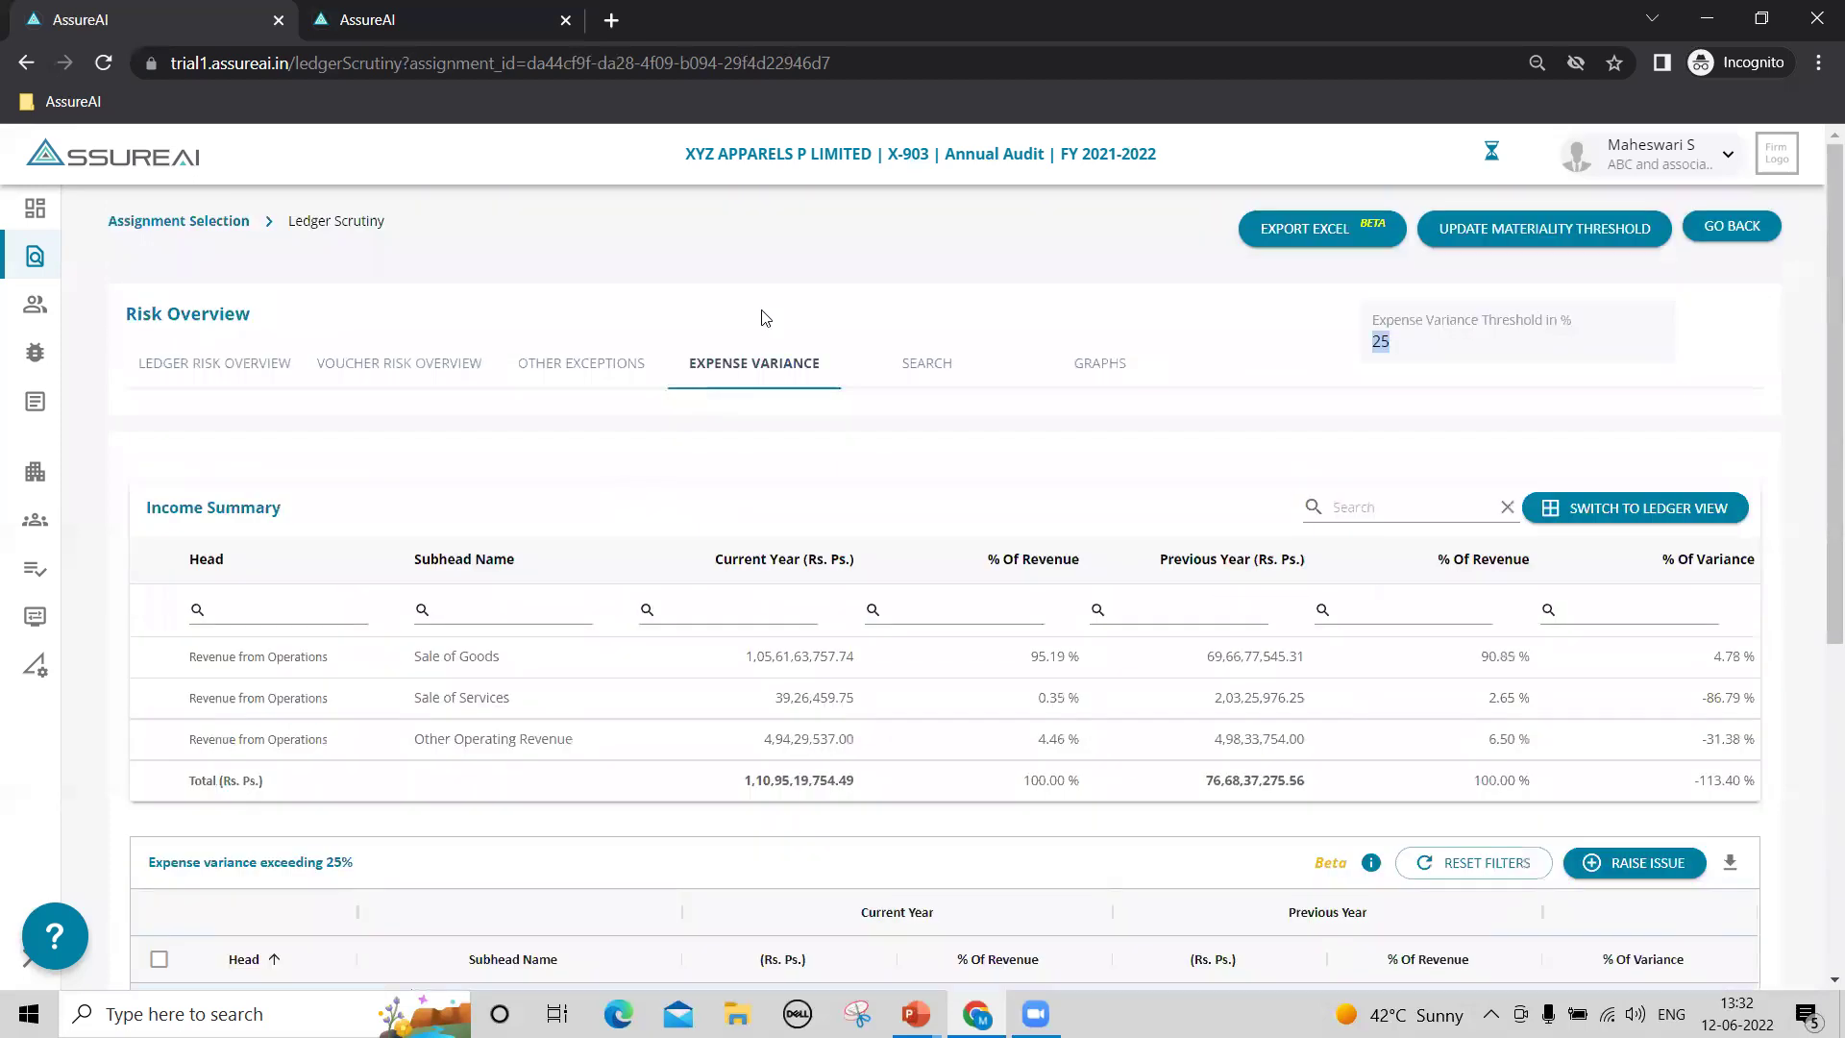
Open the advanced search for ledgers and vouchers and set a condition where Ledger Name Contains "sale".
left_click(913, 359)
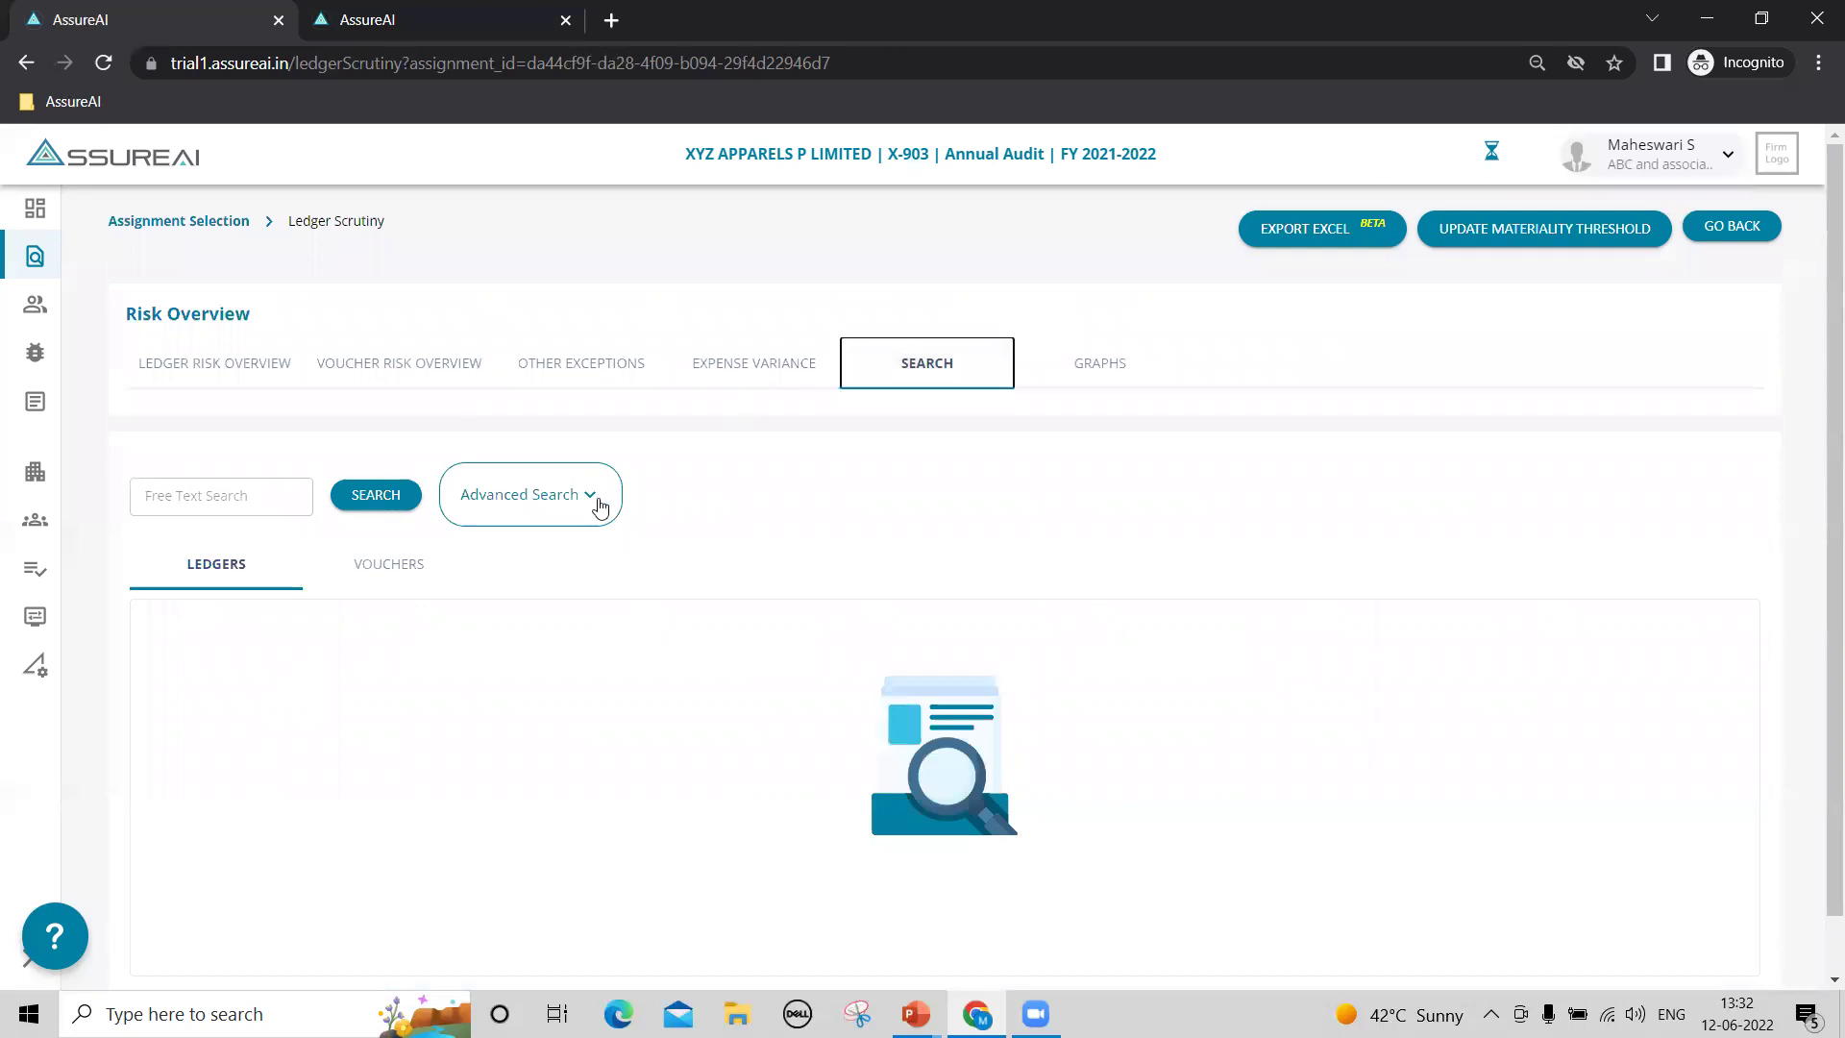
left_click(225, 491)
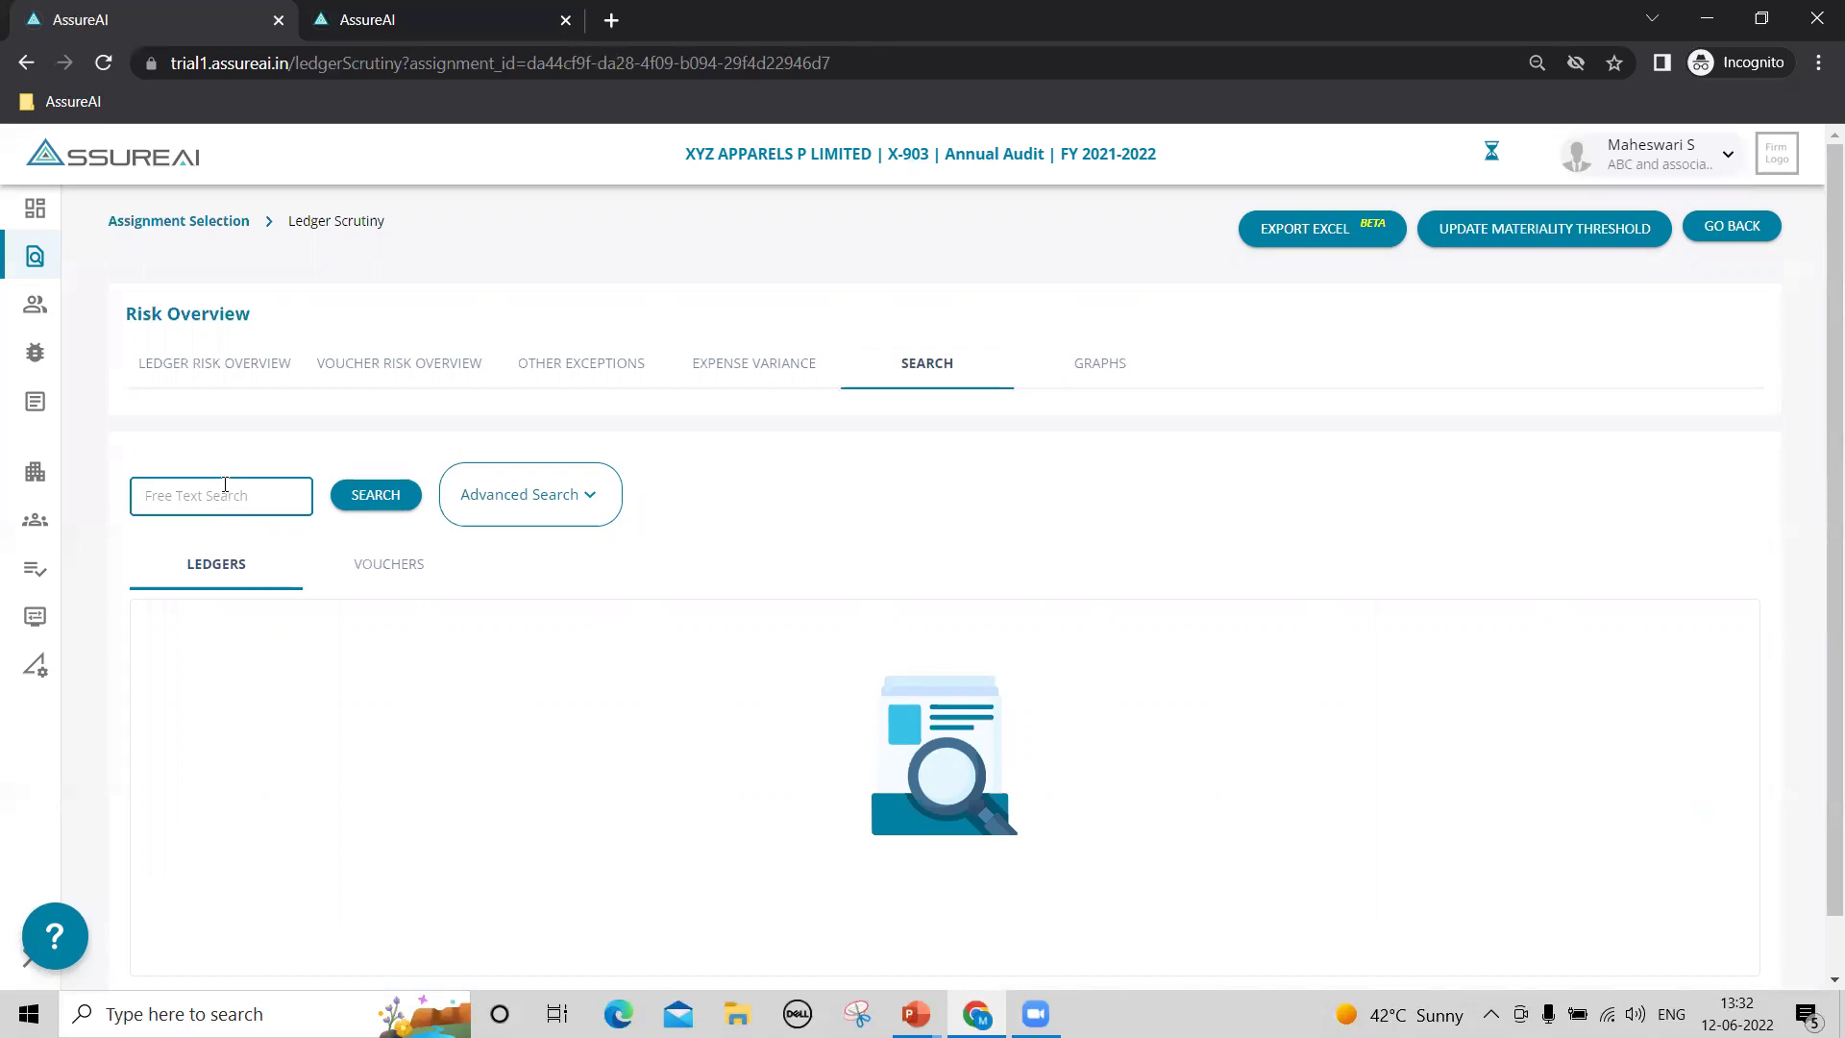
left_click(589, 503)
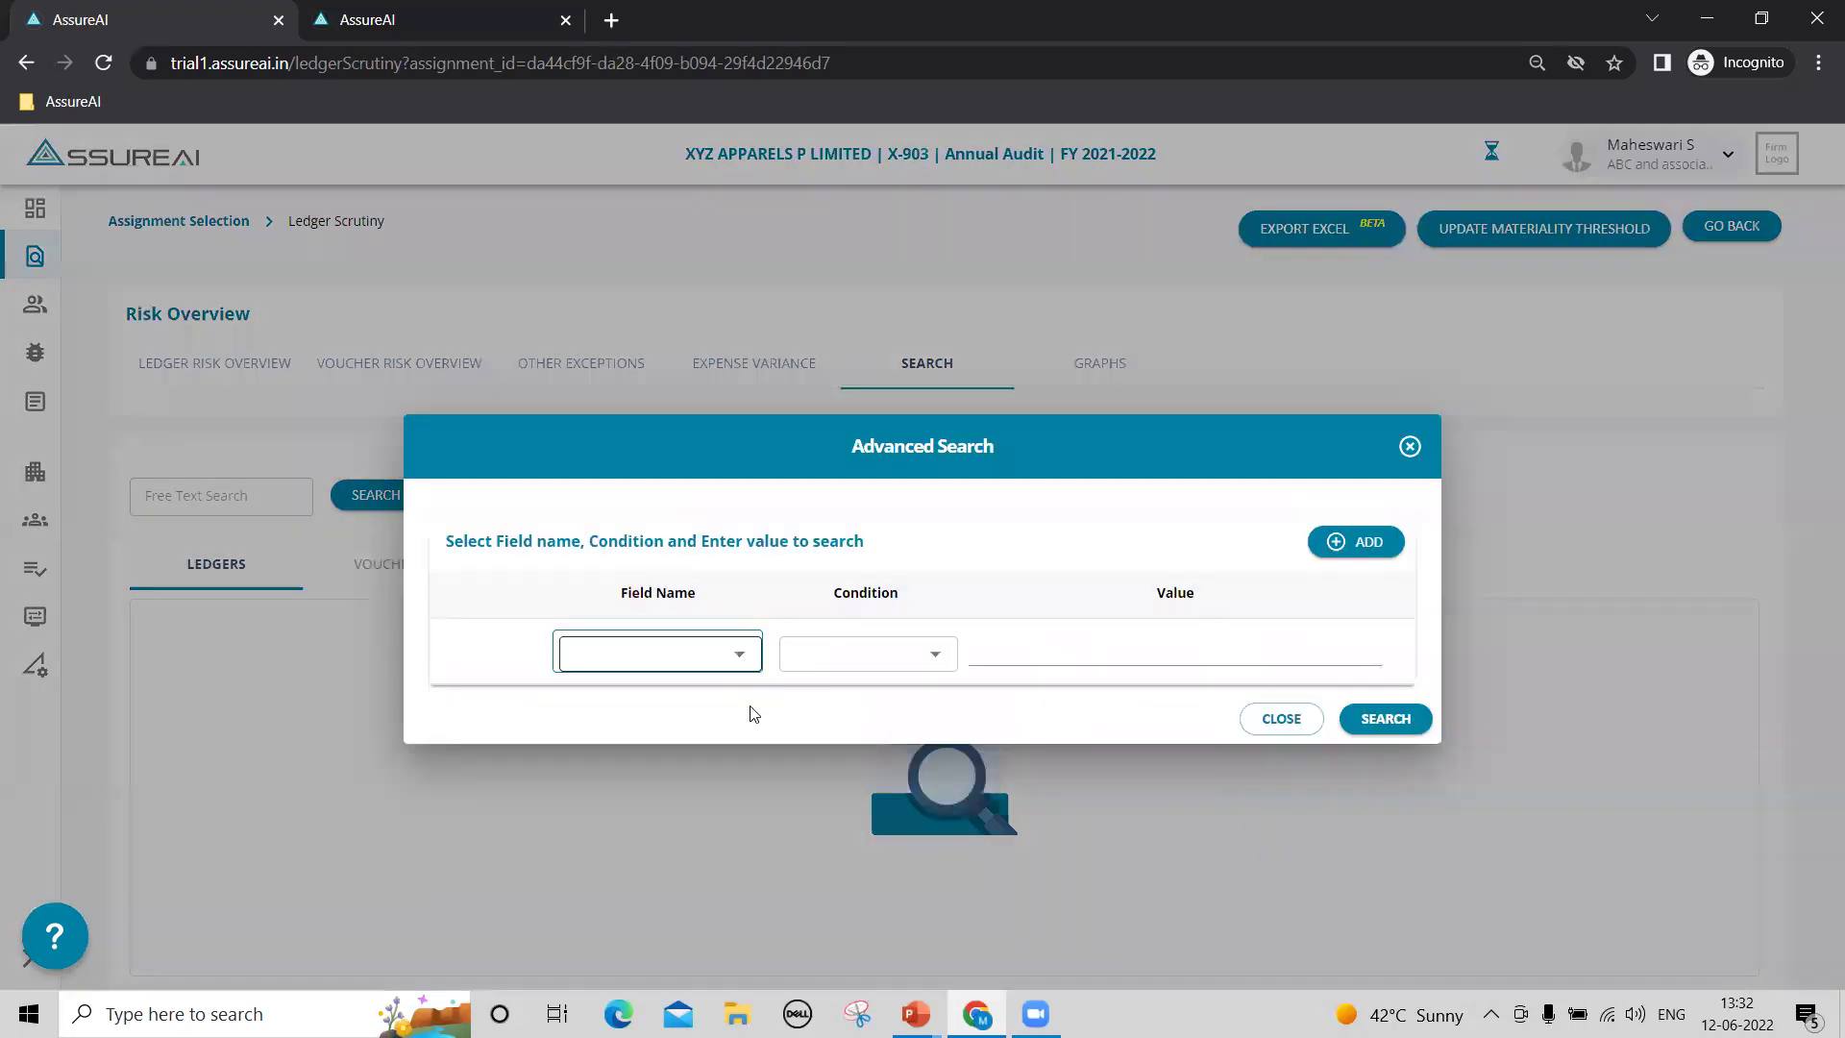
left_click(735, 657)
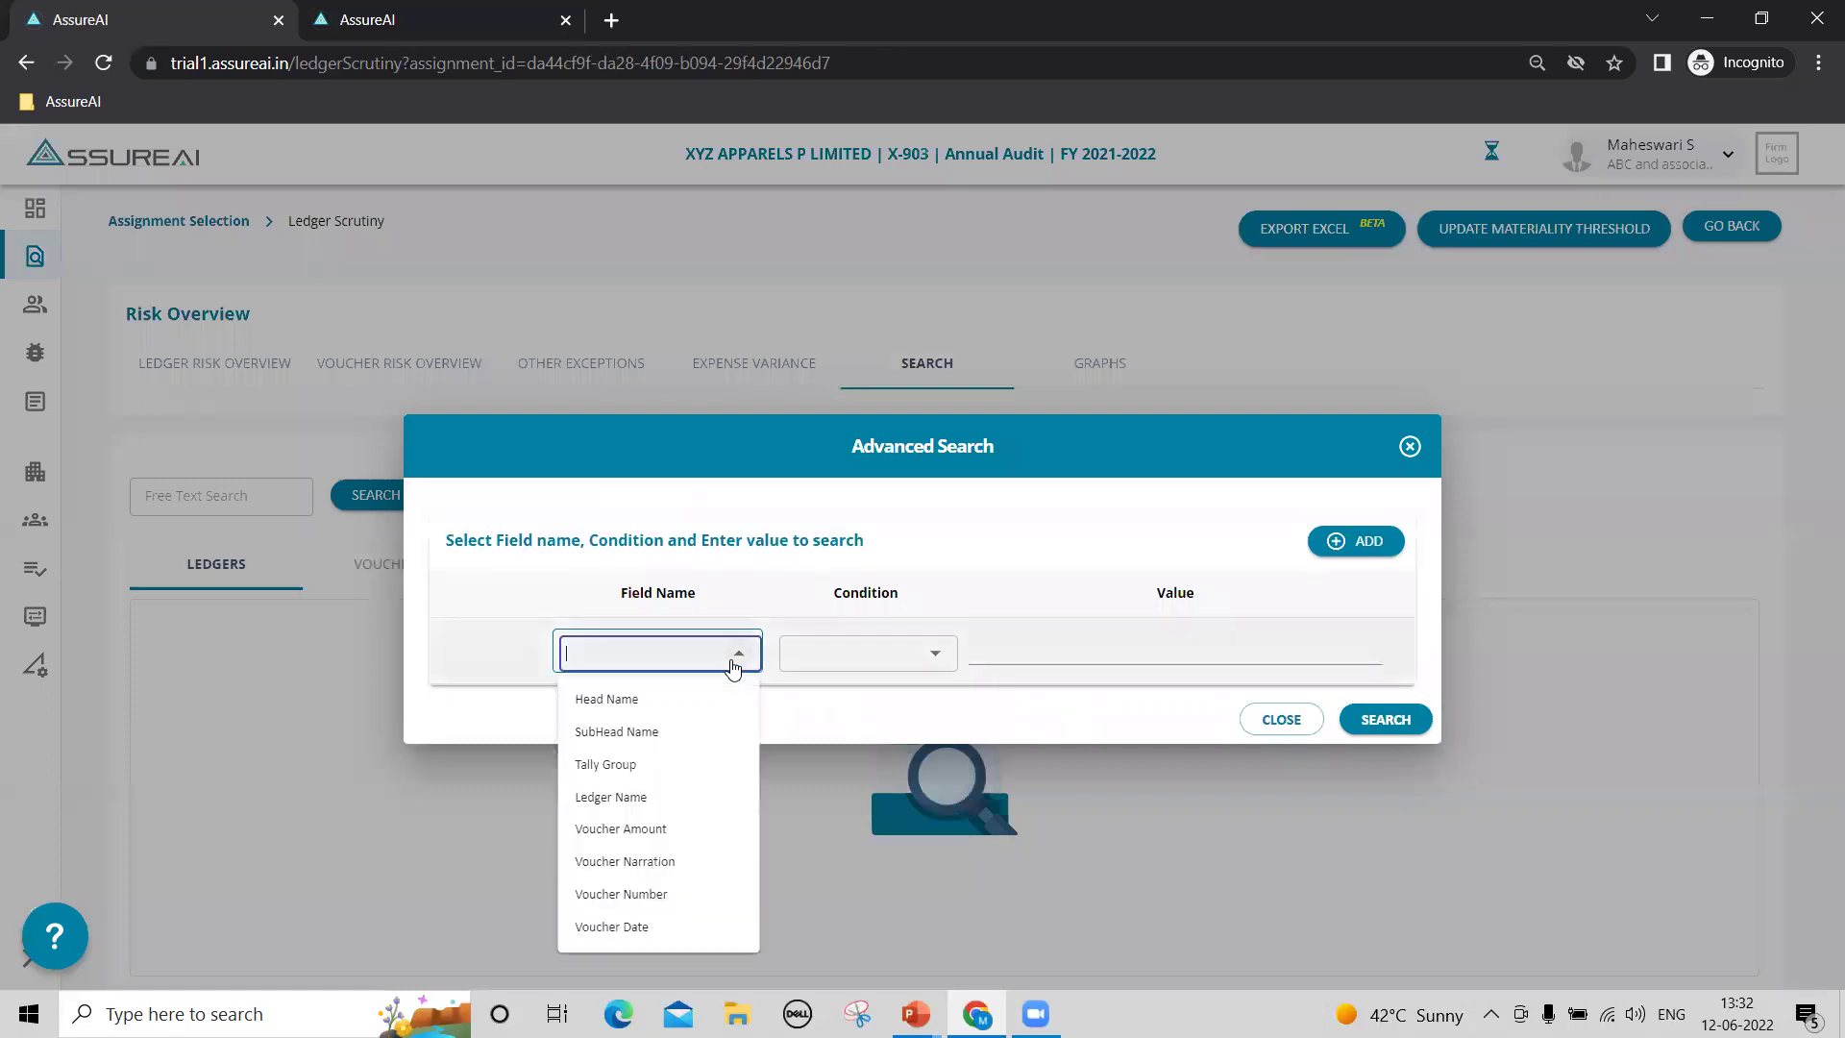
left_click(673, 799)
left_click(856, 654)
left_click(844, 700)
left_click(1022, 651)
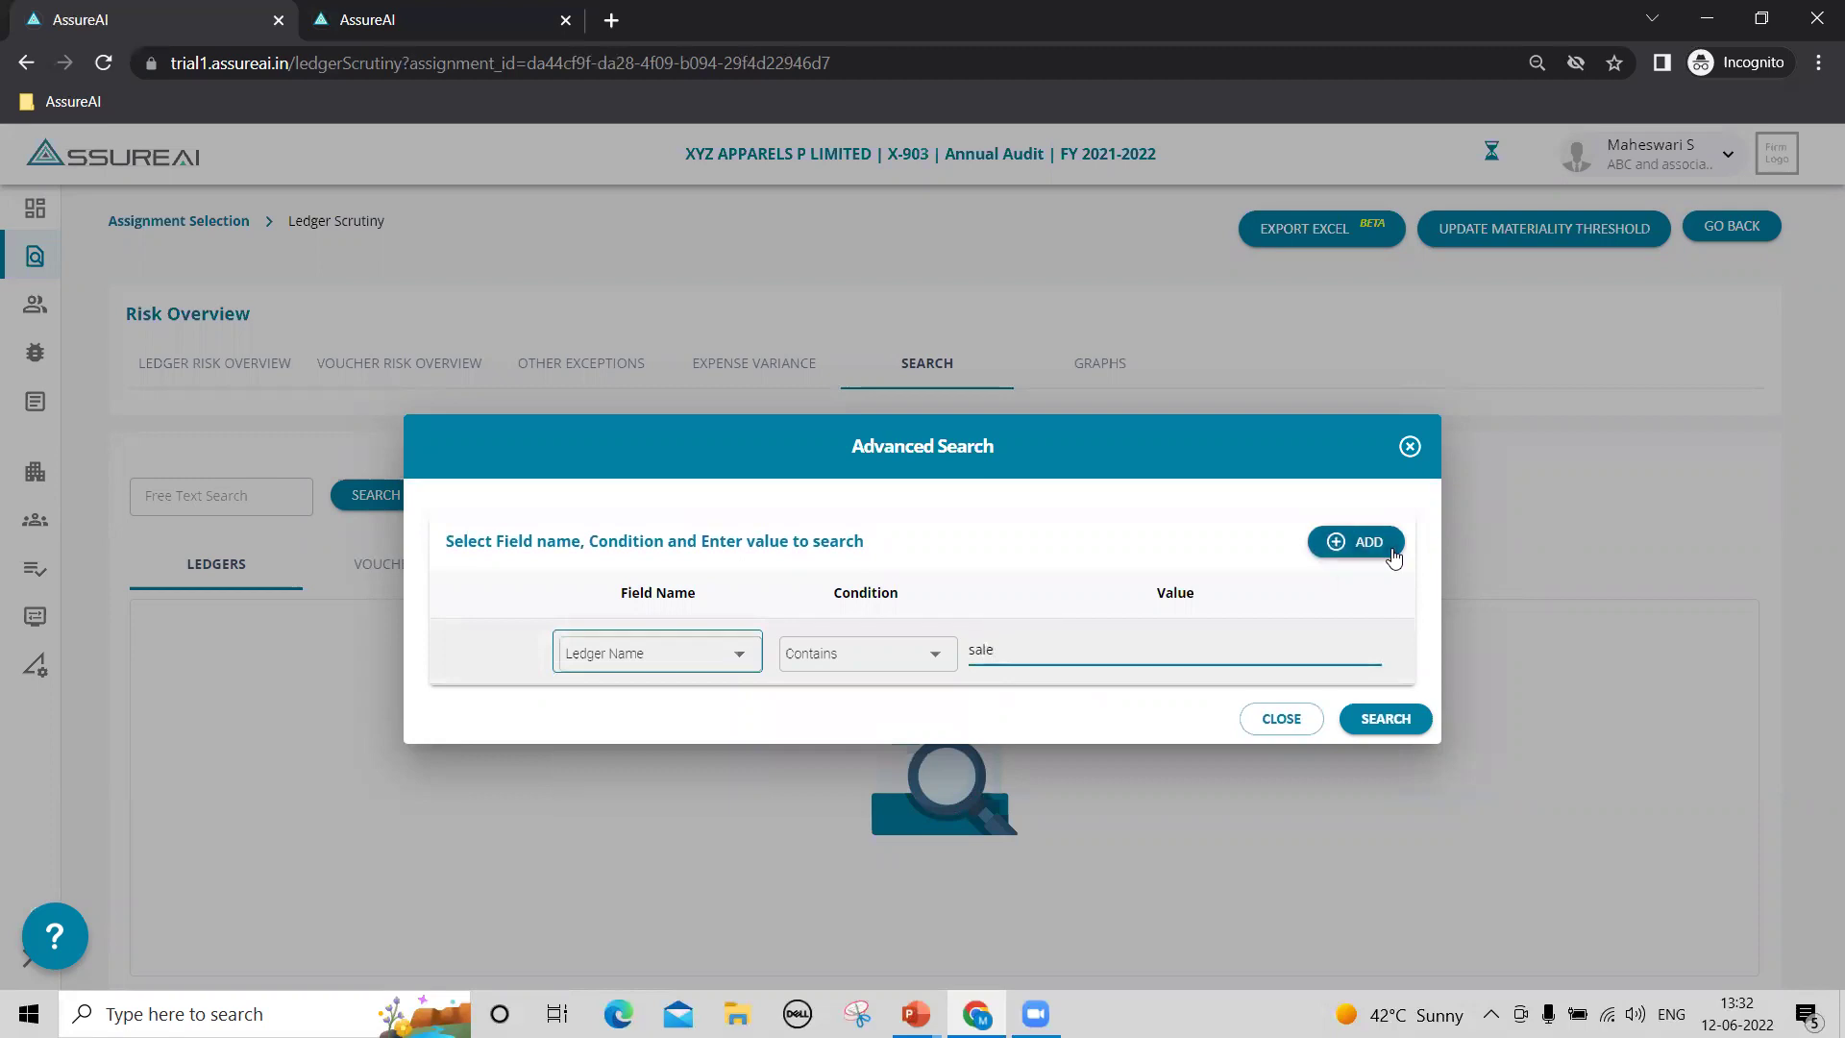
Add a second search condition with Voucher Amount Greater than (>) 50000, and close the advanced search without running it.
left_click(1355, 541)
left_click(624, 684)
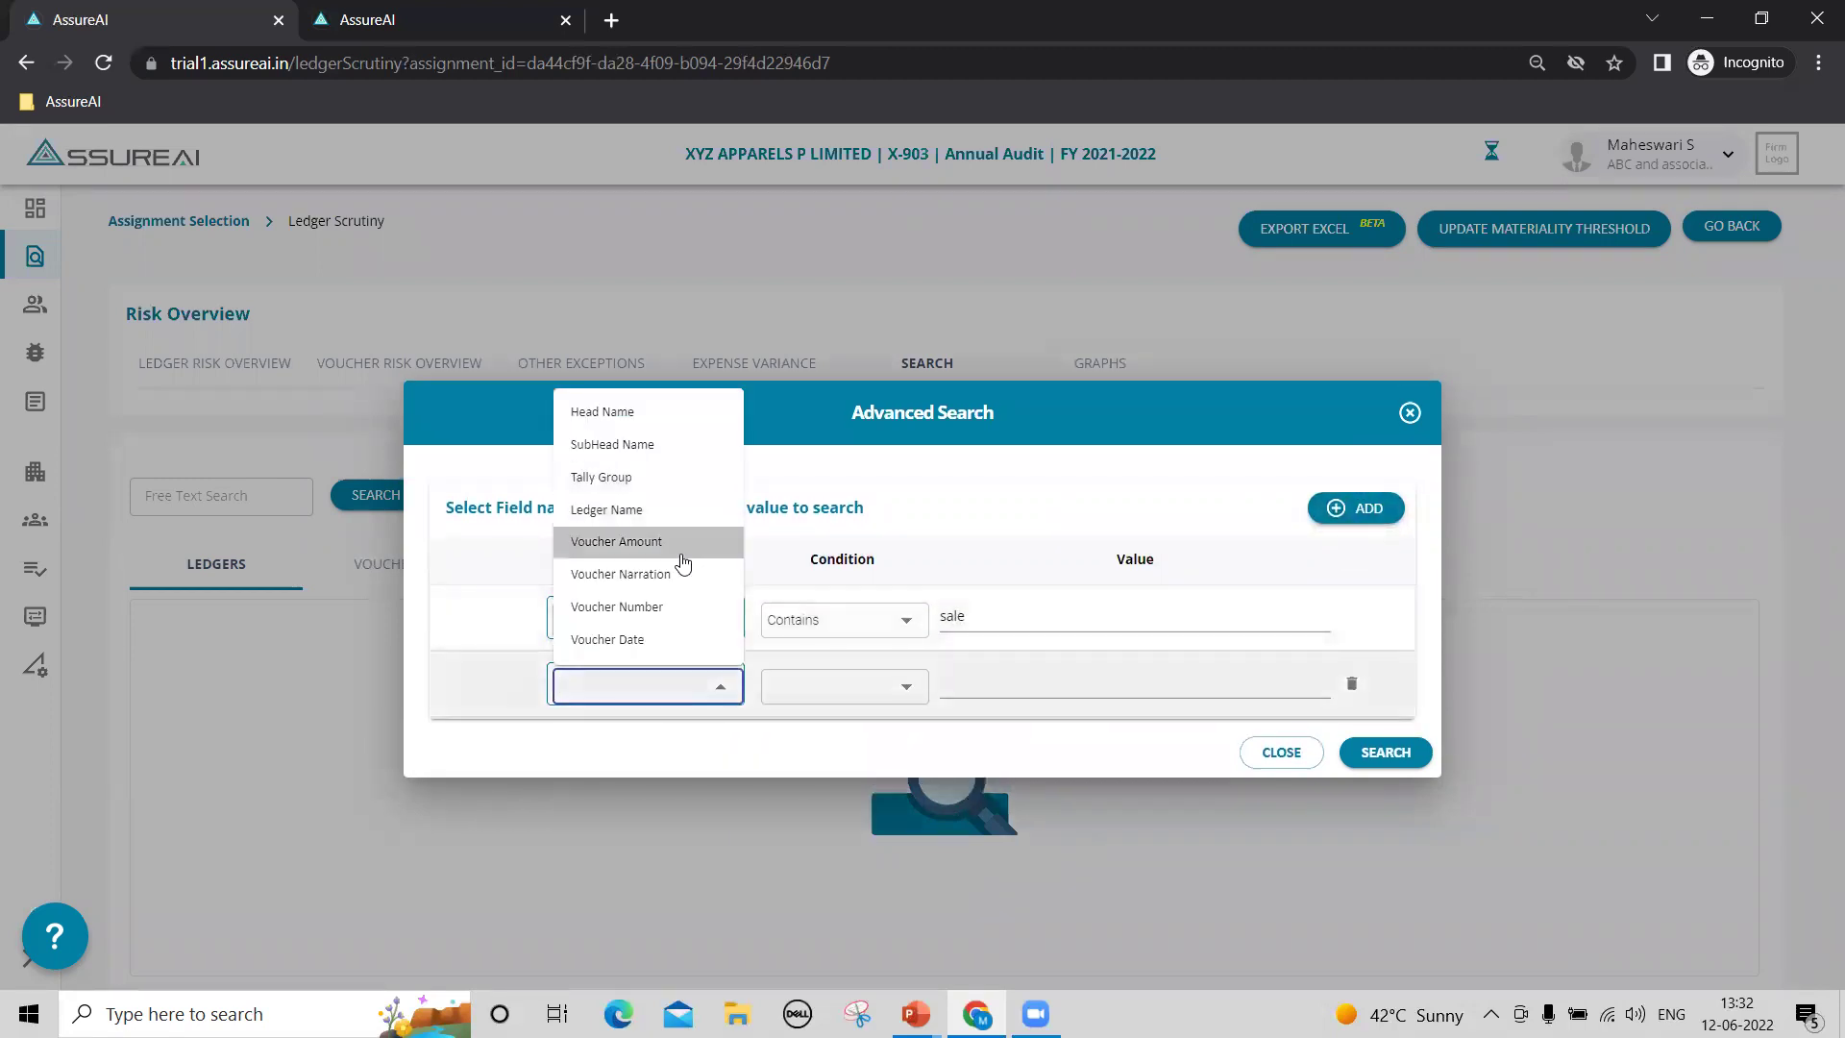
left_click(672, 544)
left_click(845, 685)
left_click(846, 735)
left_click(992, 670)
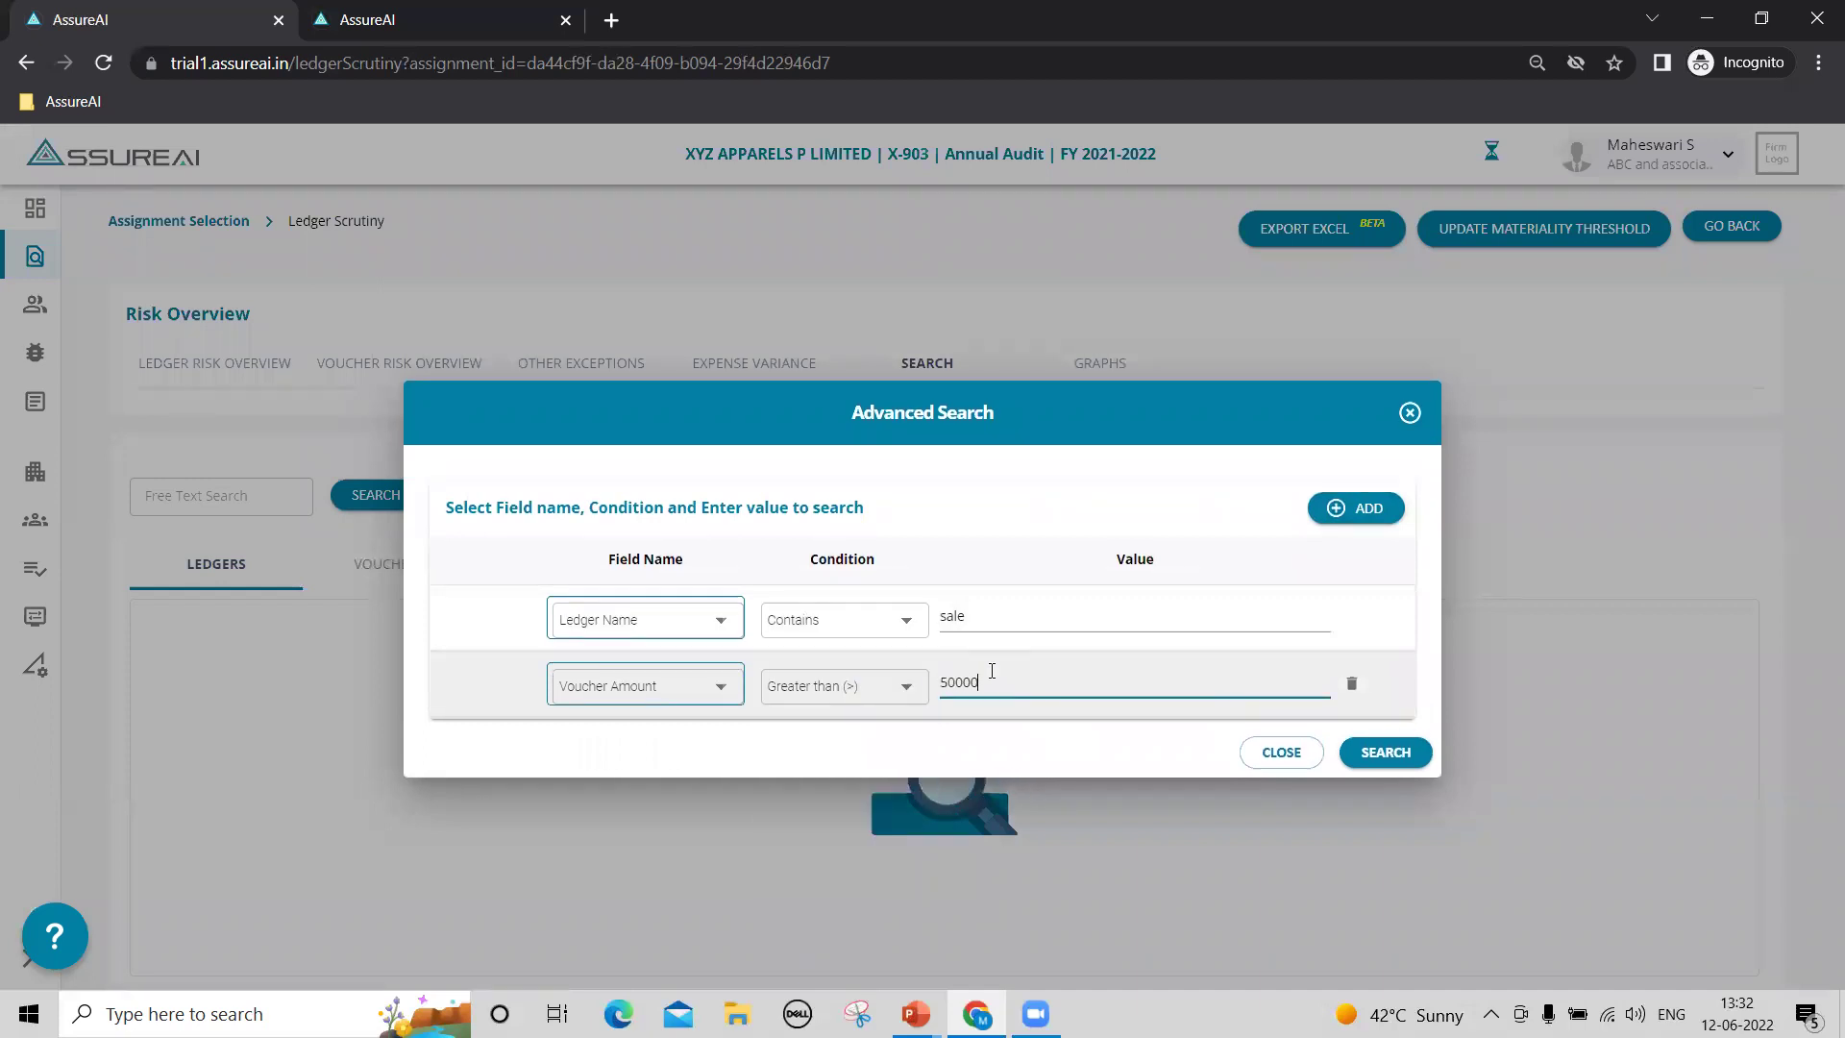
left_click(1411, 412)
Display the risk breakdown graphs by ledger and by voucher.
left_click(1069, 371)
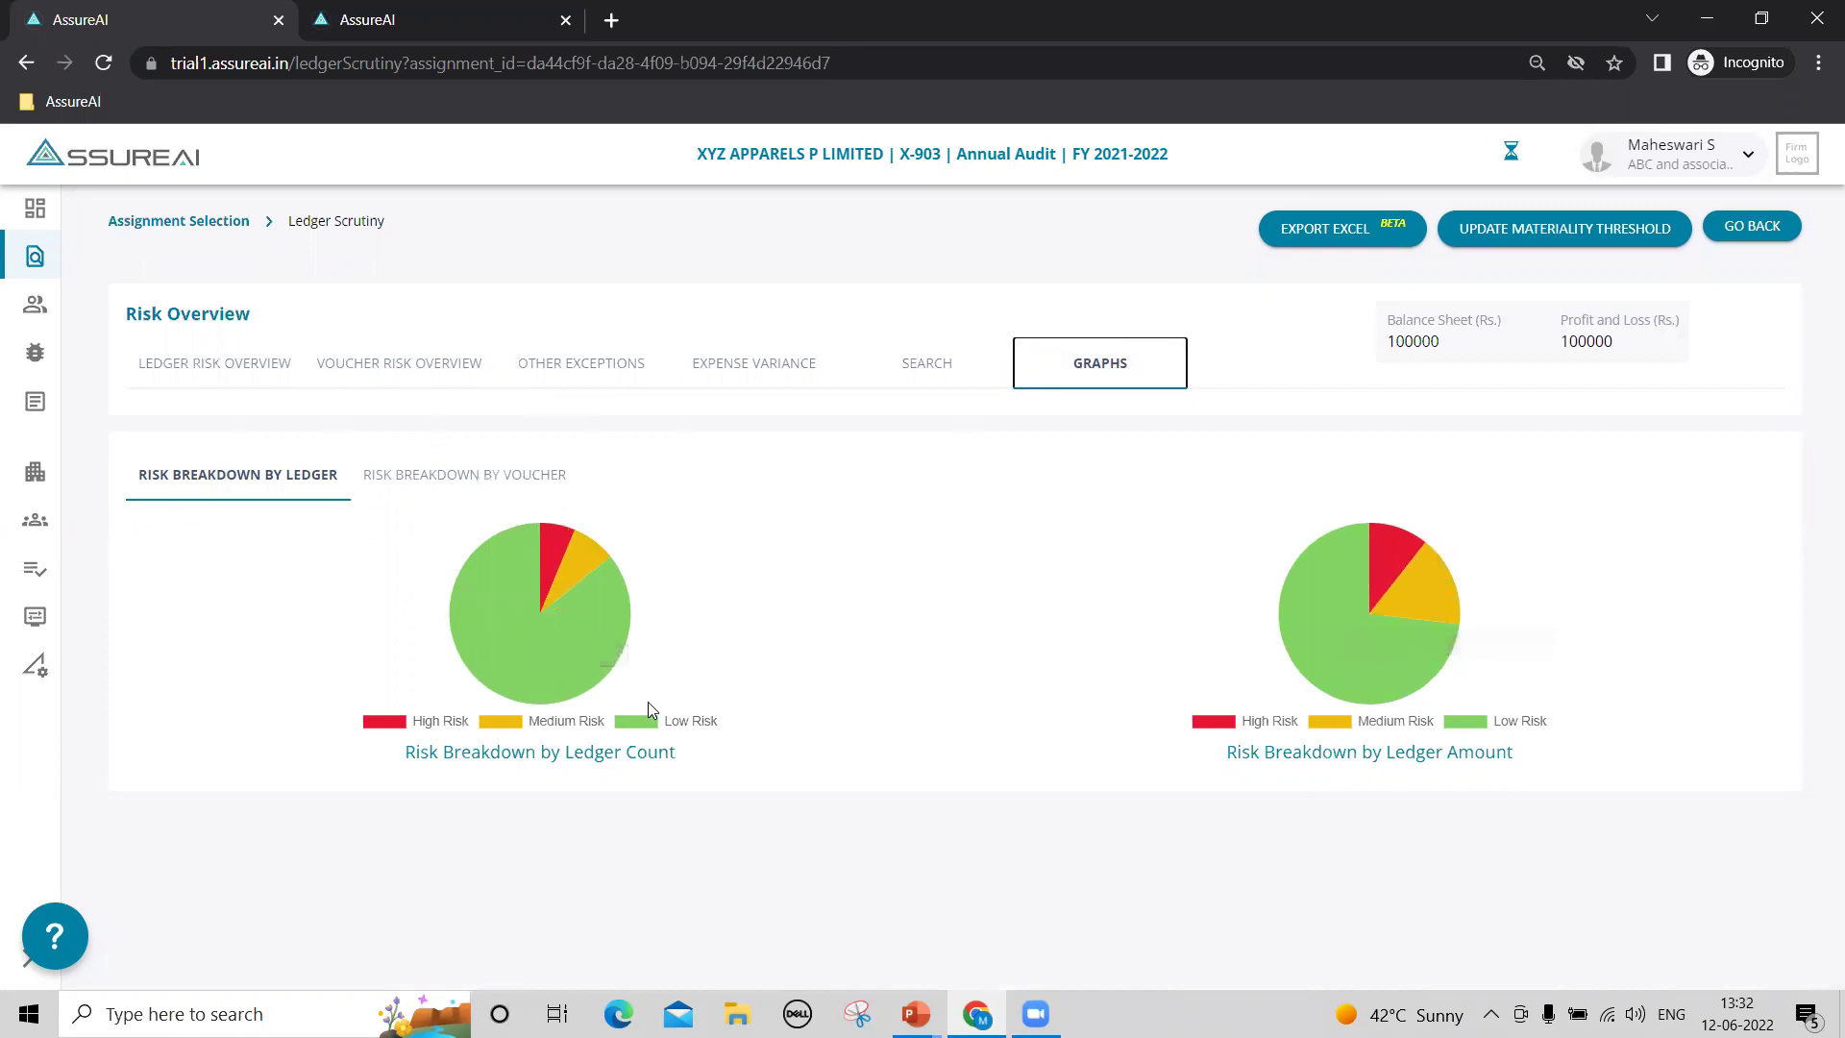
left_click(525, 477)
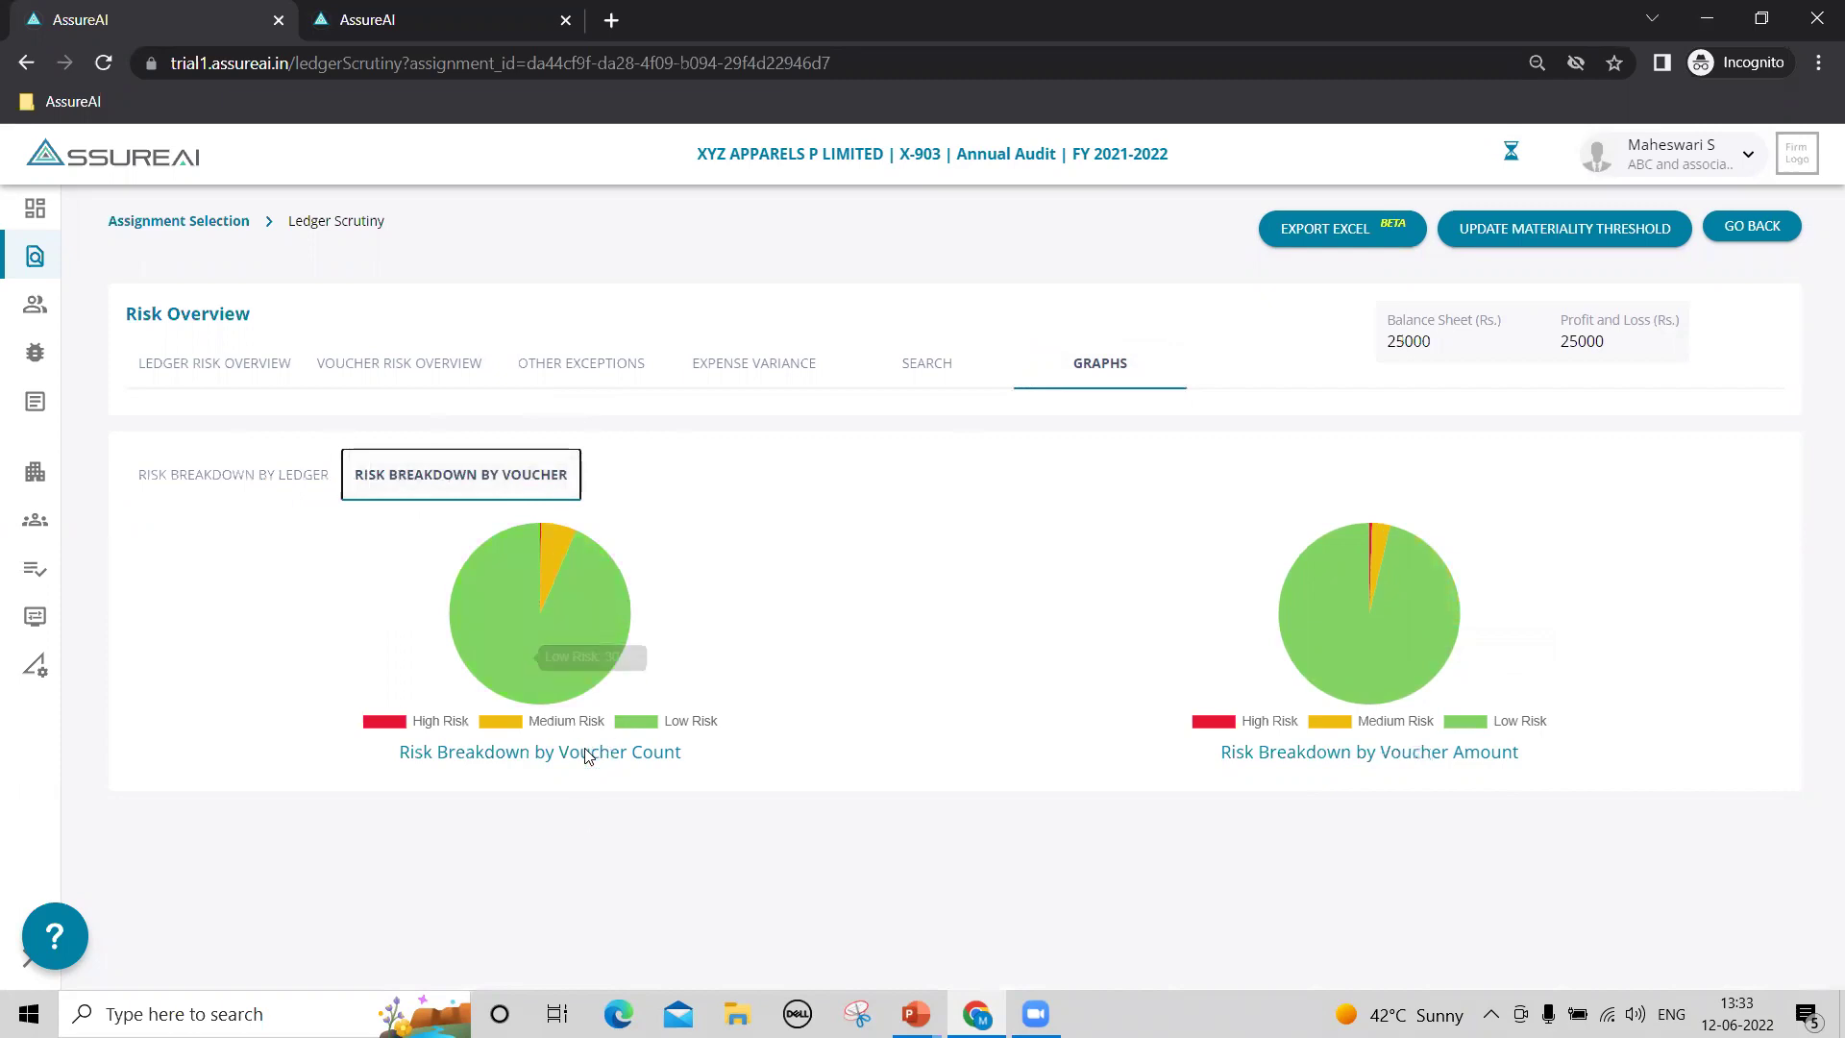